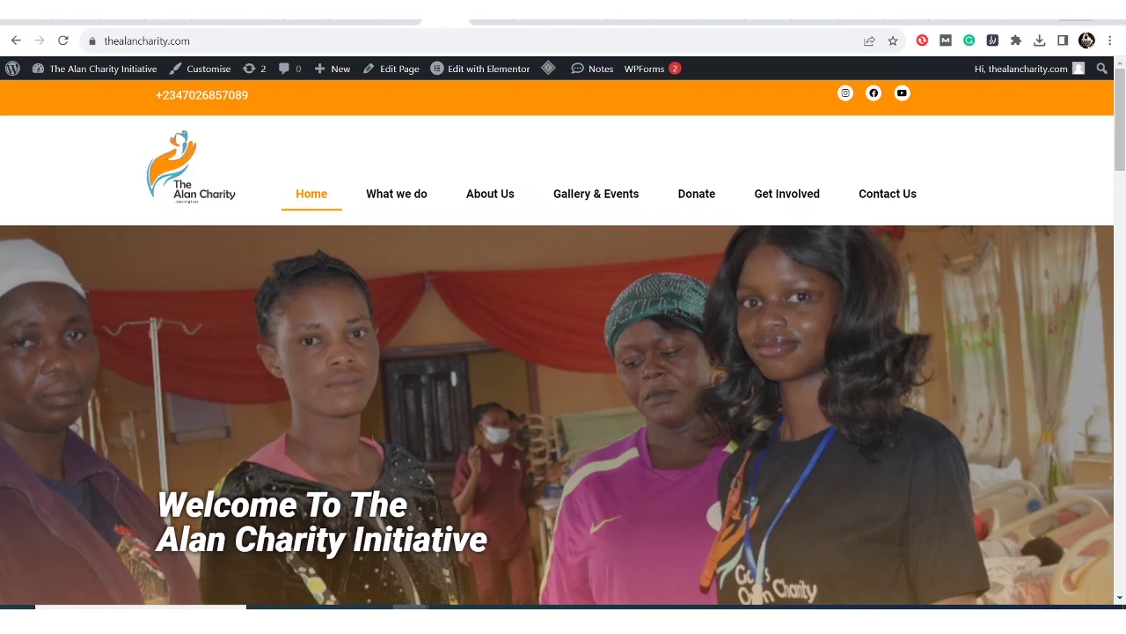
Step: Switch to the narrow browser window with the site's mobile view, expand its navigation menu to inspect the entries, and collapse it
{"action": "key", "text": "alt+Tab"}
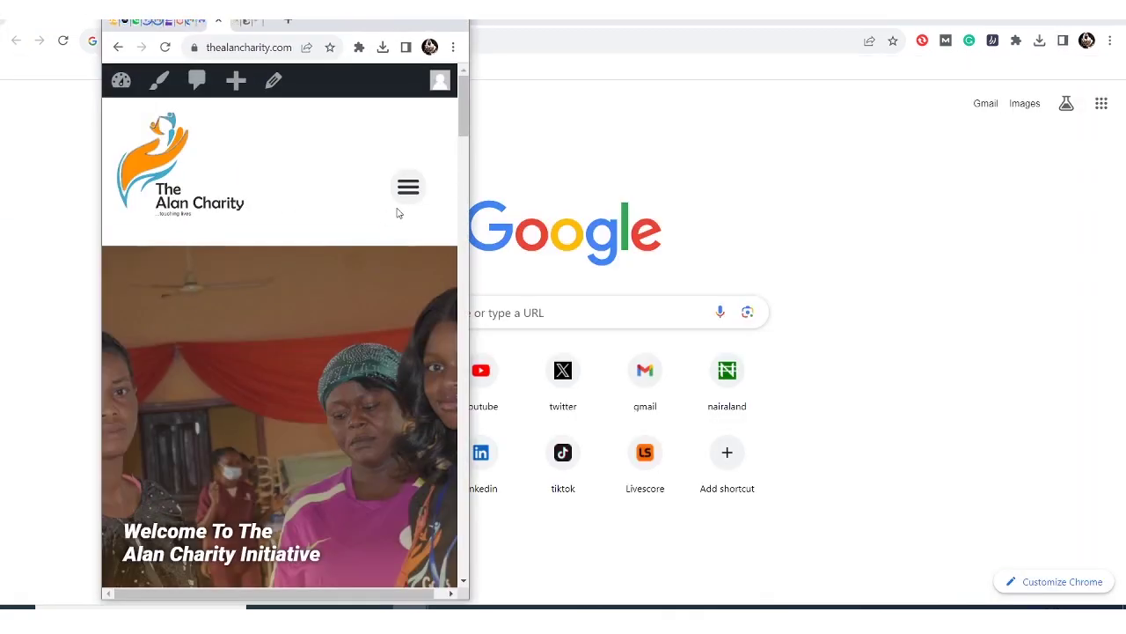
{"action": "left_click", "coordinate": [410, 189]}
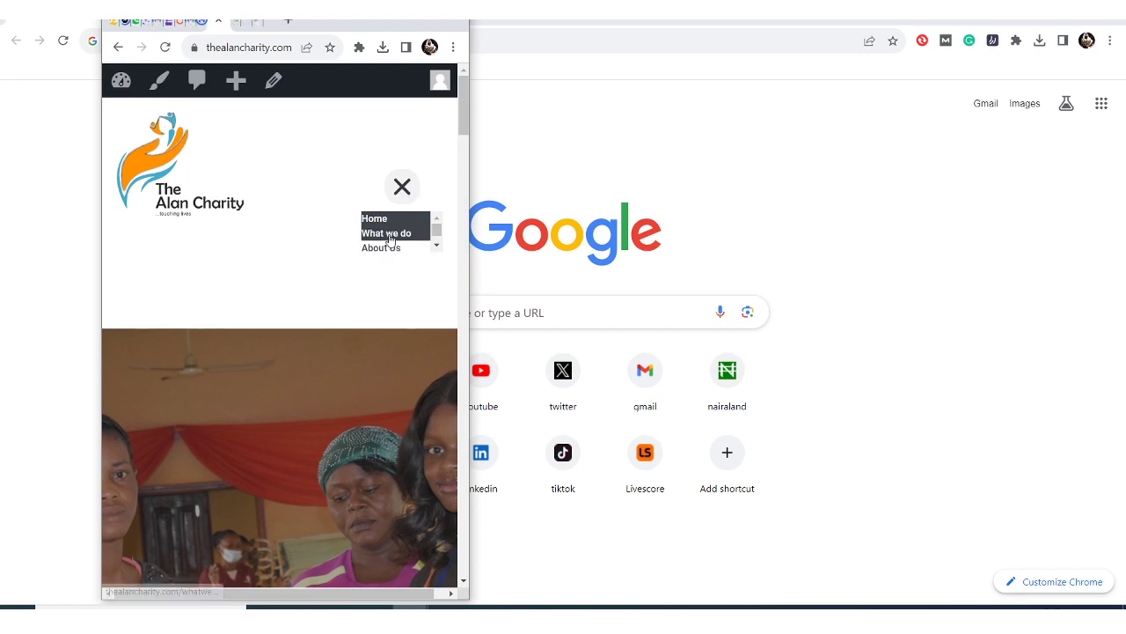
{"action": "scroll", "coordinate": [390, 239], "scroll_direction": "down", "scroll_amount": 2}
{"action": "left_click", "coordinate": [404, 193]}
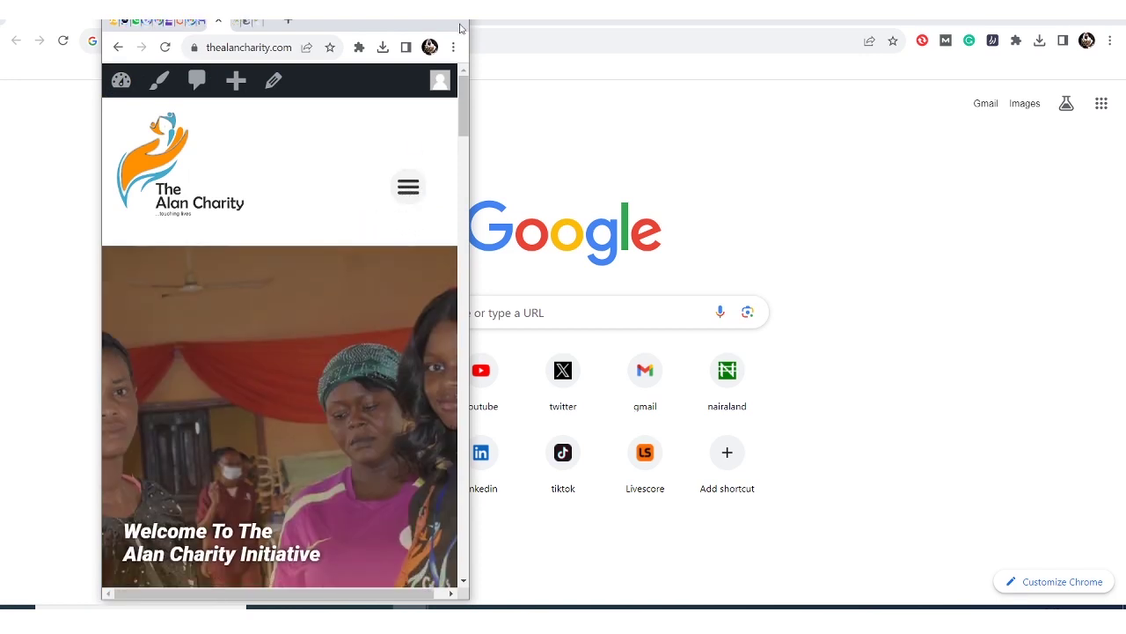
{"action": "left_click", "coordinate": [397, 161]}
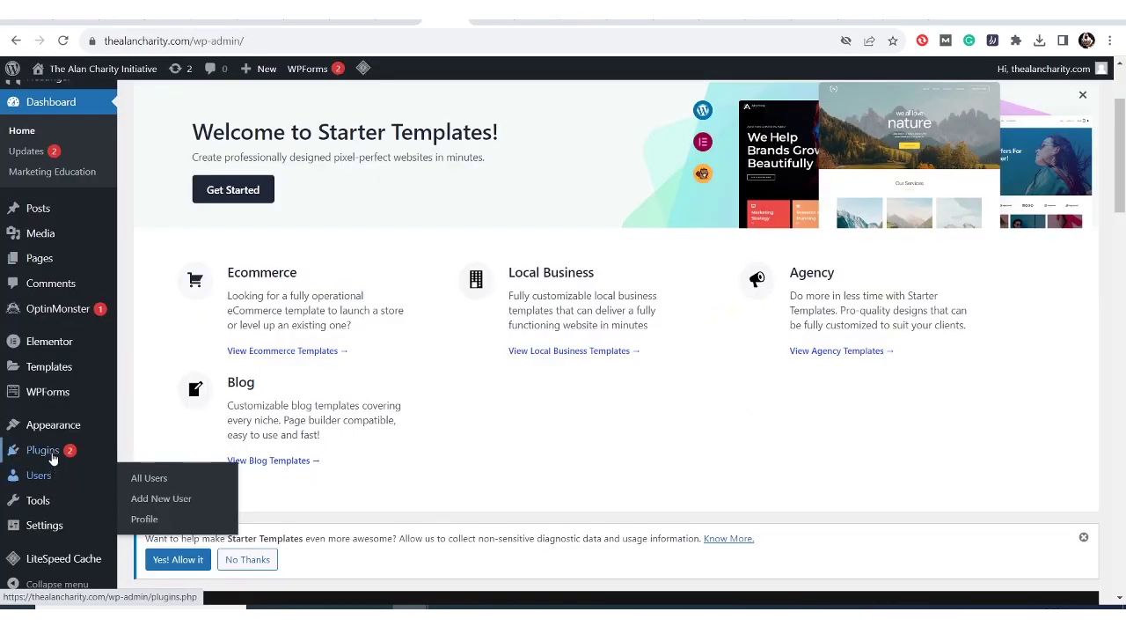
Step: Go to the WordPress page for adding new plugins and search for "mobile menu"
{"action": "mouse_move", "coordinate": [53, 451]}
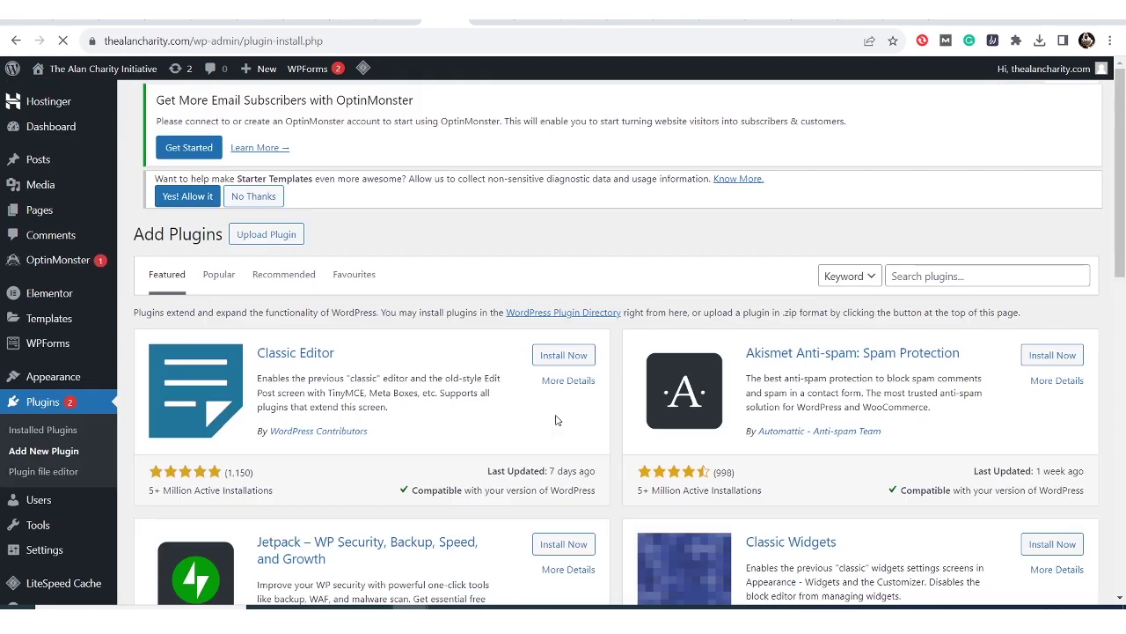
{"action": "left_click", "coordinate": [922, 276]}
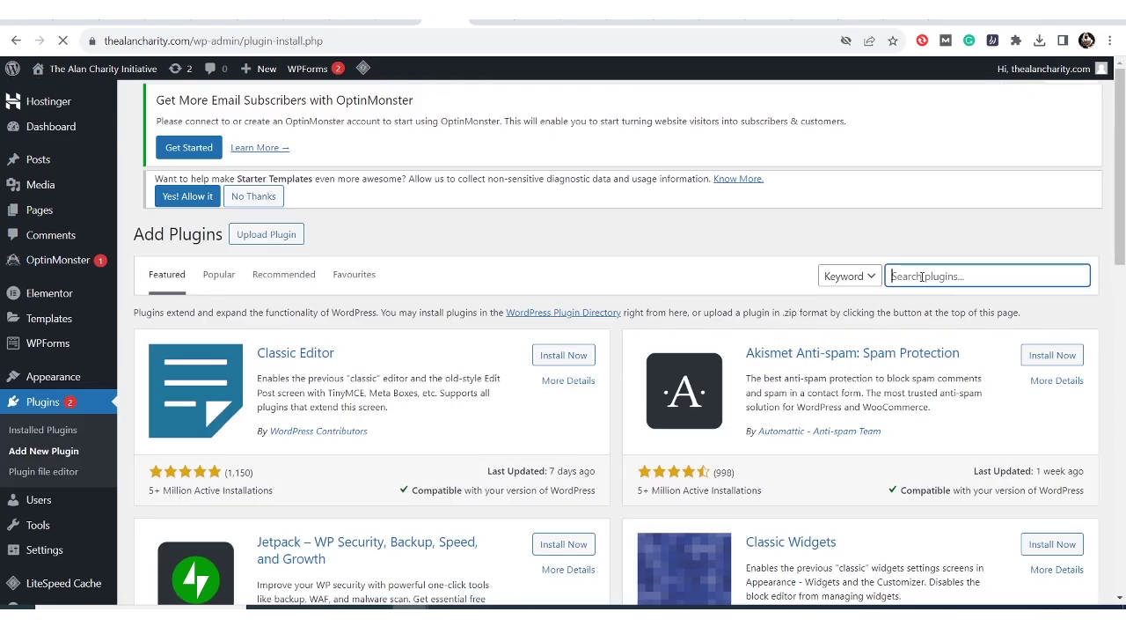
{"action": "type", "text": "mobile menu"}
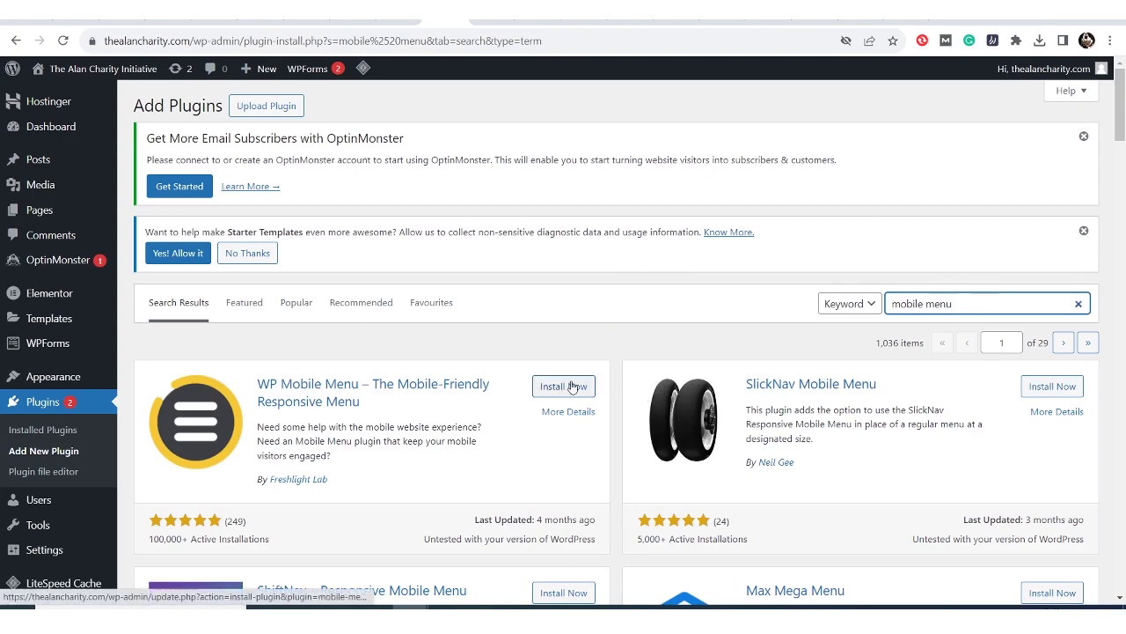
Step: Install and activate the "Responsive Menu – Create Mobile-Friendly Menu" plugin by ExpressTech
{"action": "scroll", "coordinate": [578, 382], "scroll_direction": "down", "scroll_amount": 2}
{"action": "scroll", "coordinate": [597, 377], "scroll_direction": "down", "scroll_amount": 2}
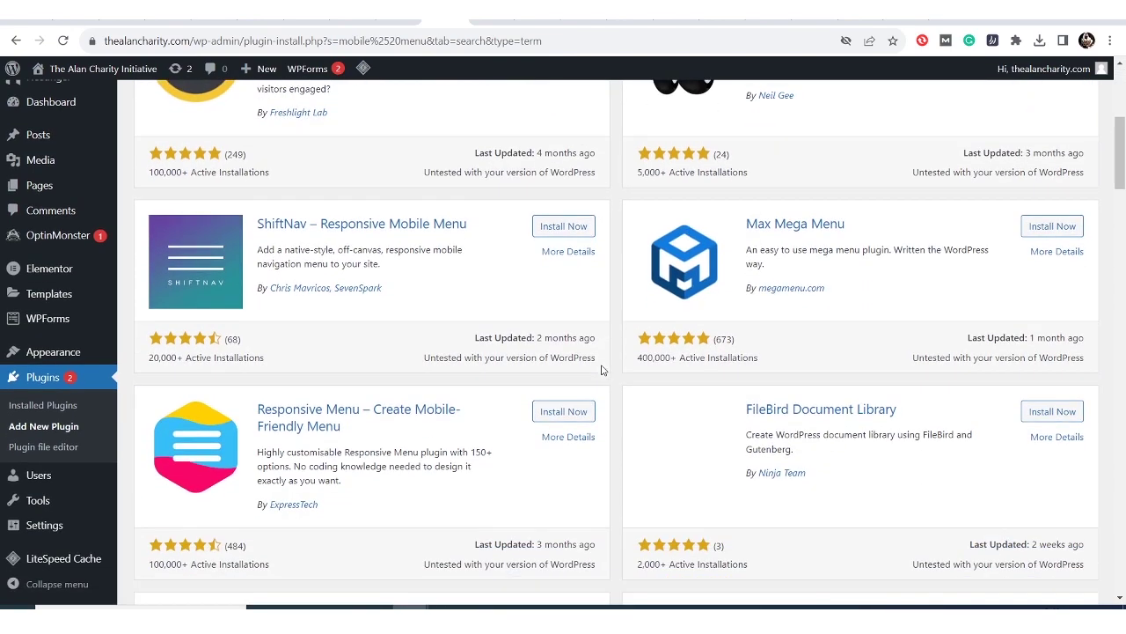
{"action": "scroll", "coordinate": [600, 372], "scroll_direction": "up", "scroll_amount": 3}
{"action": "scroll", "coordinate": [602, 371], "scroll_direction": "down", "scroll_amount": 2}
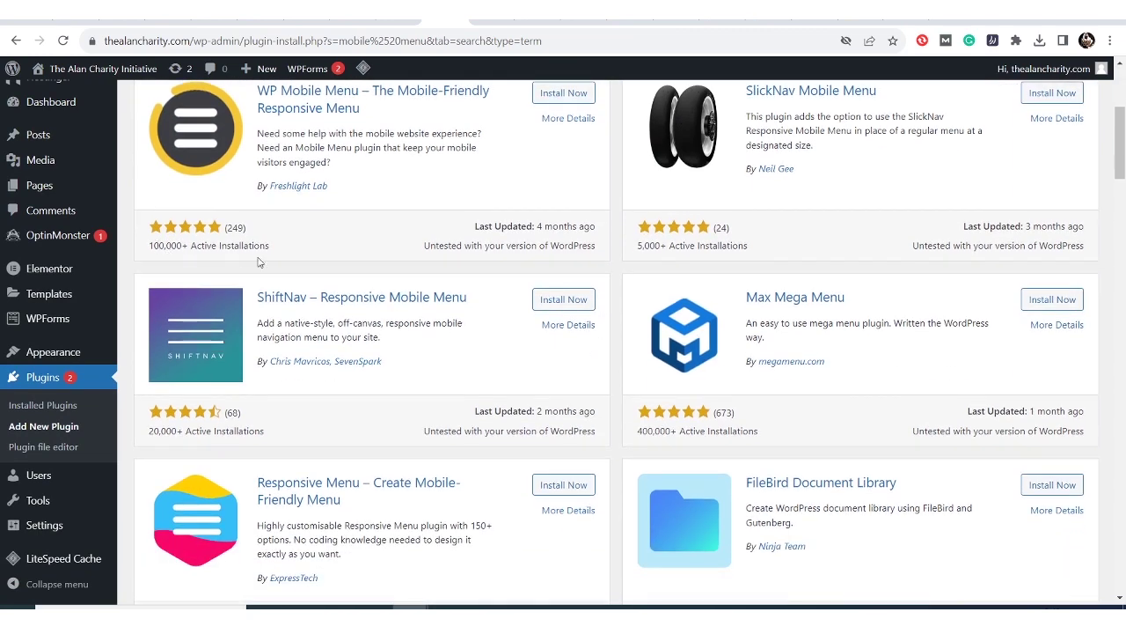
{"action": "scroll", "coordinate": [265, 248], "scroll_direction": "down", "scroll_amount": 2}
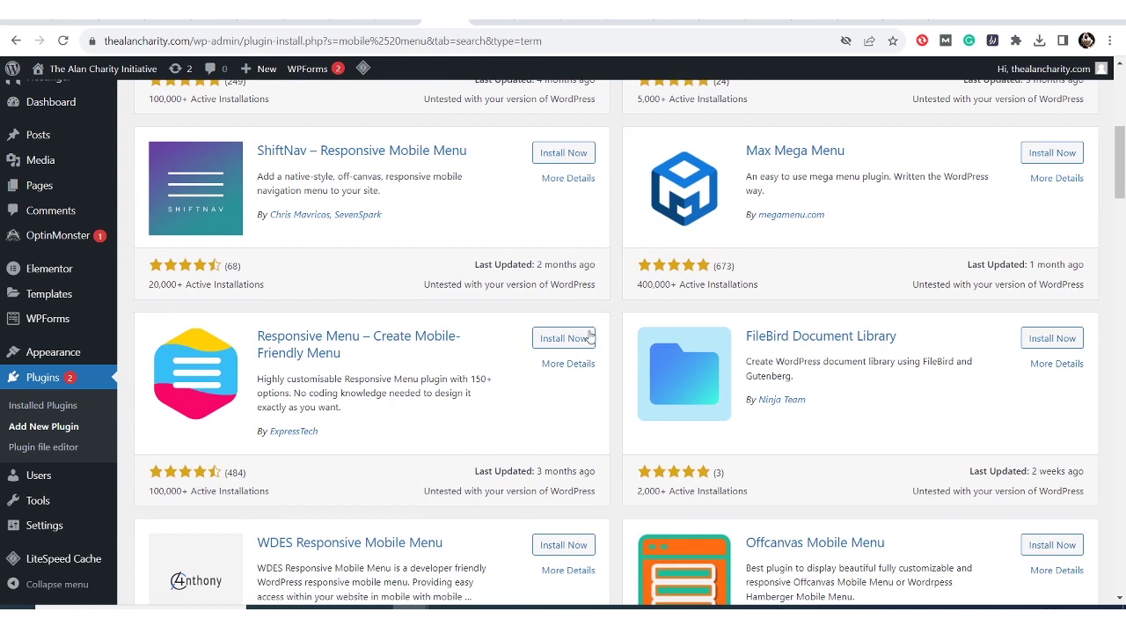
{"action": "left_click", "coordinate": [560, 338]}
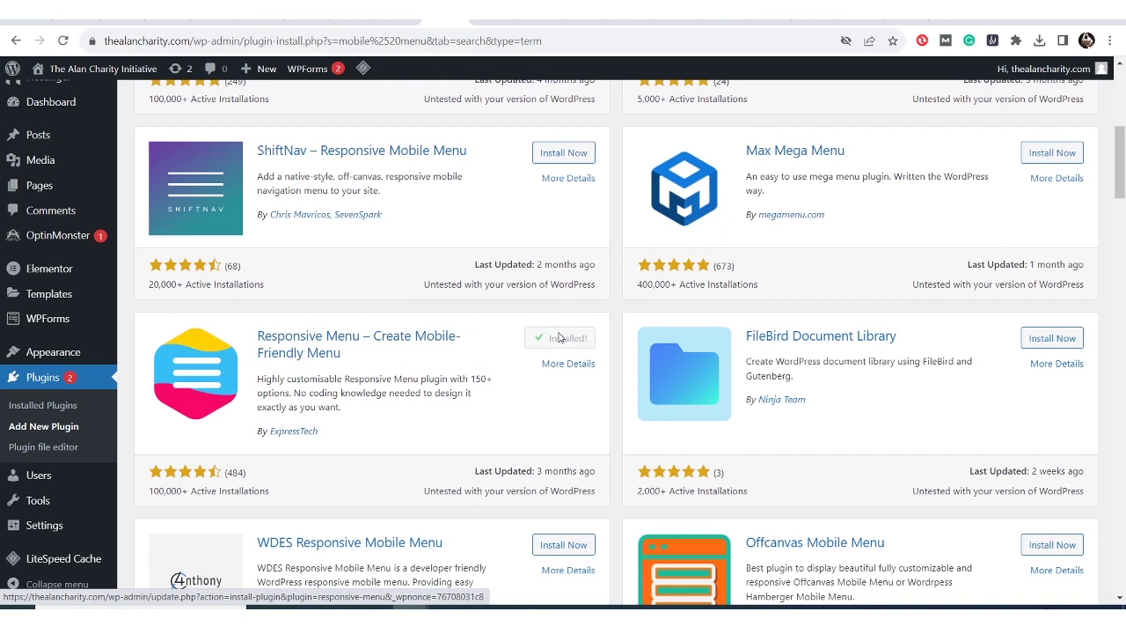
{"action": "left_click", "coordinate": [568, 340]}
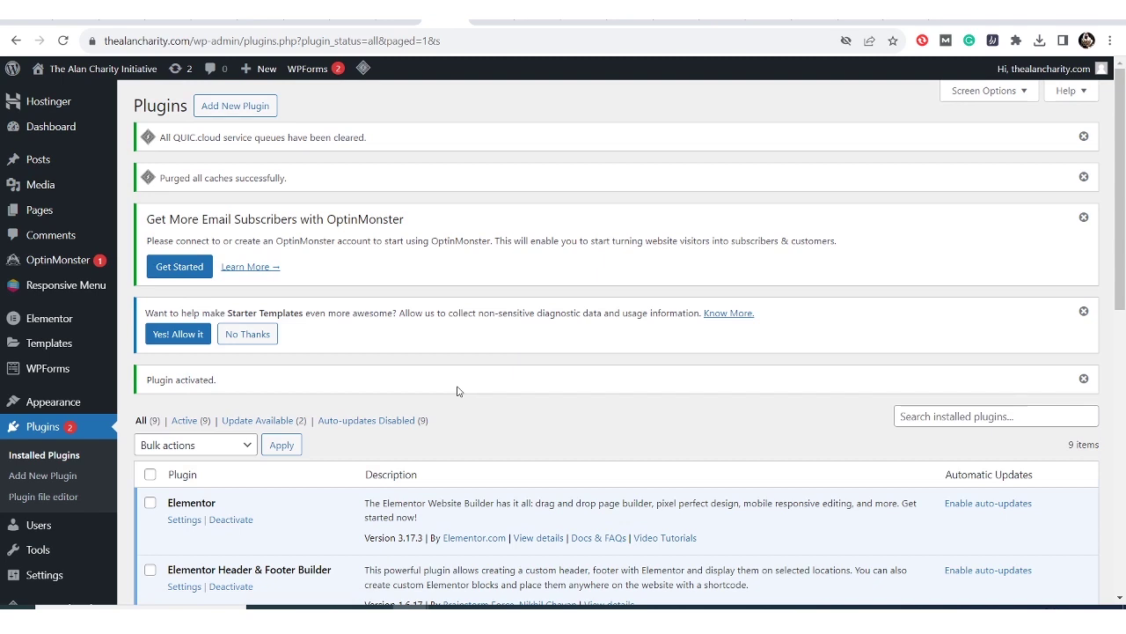
Step: Start creating a new menu in Responsive Menu, using the first installed theme, and proceed to its menu settings
{"action": "left_click", "coordinate": [51, 287]}
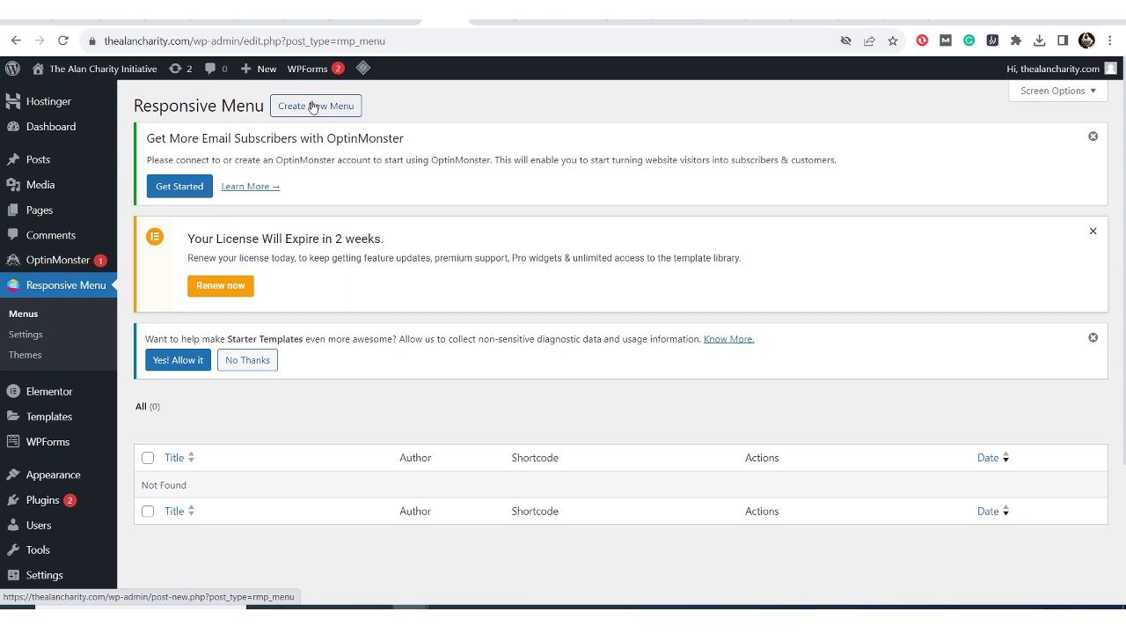
{"action": "left_click", "coordinate": [312, 107]}
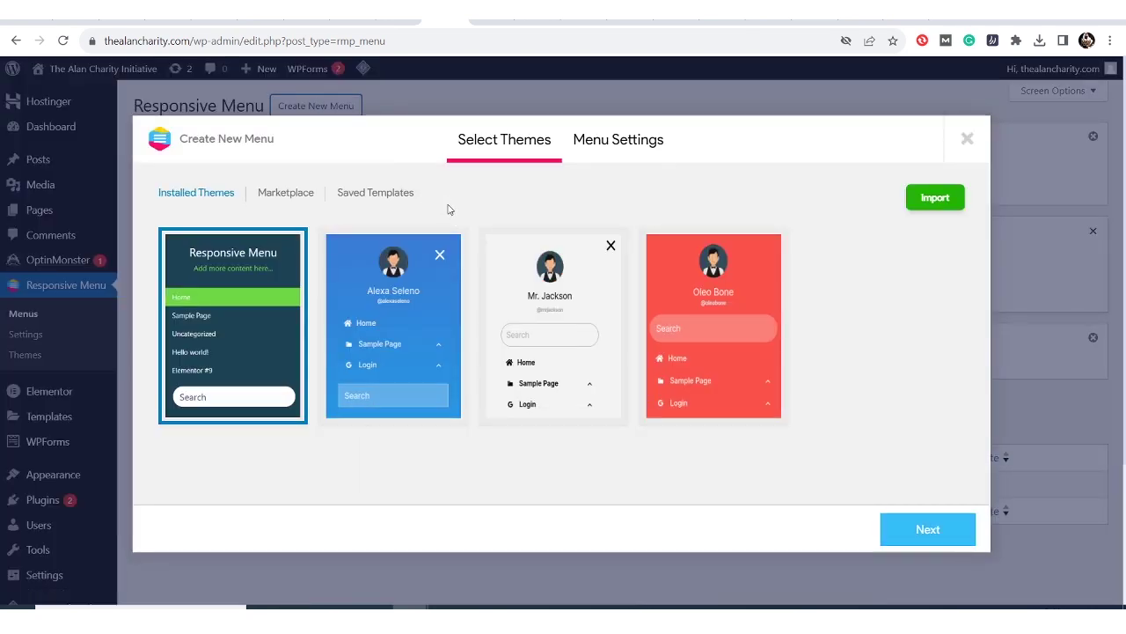
{"action": "mouse_move", "coordinate": [456, 278]}
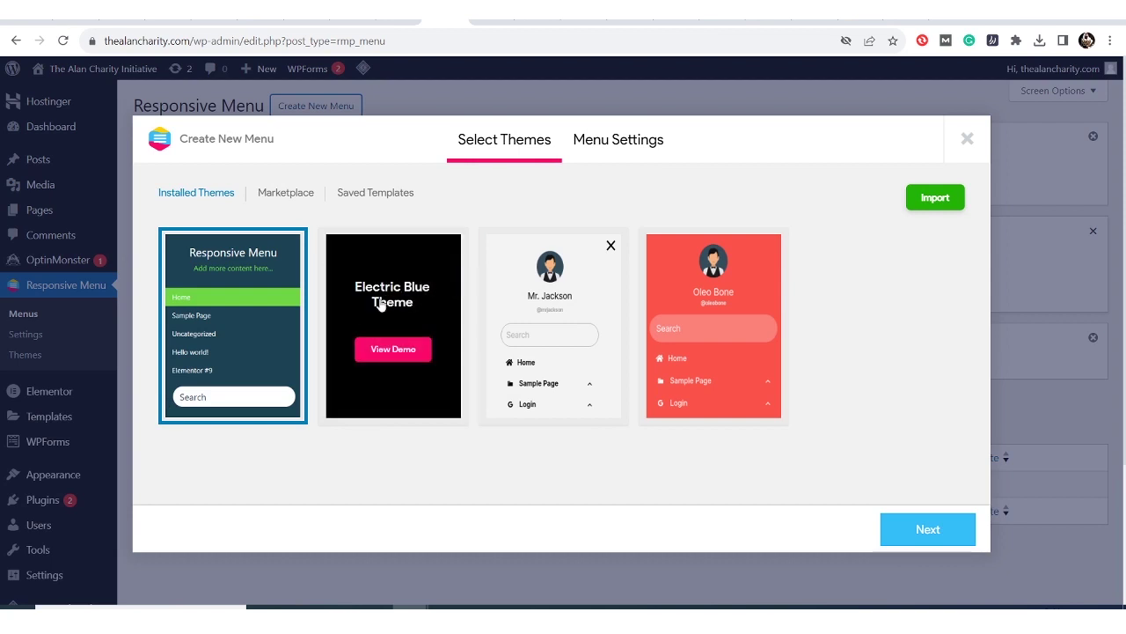
{"action": "mouse_move", "coordinate": [518, 315]}
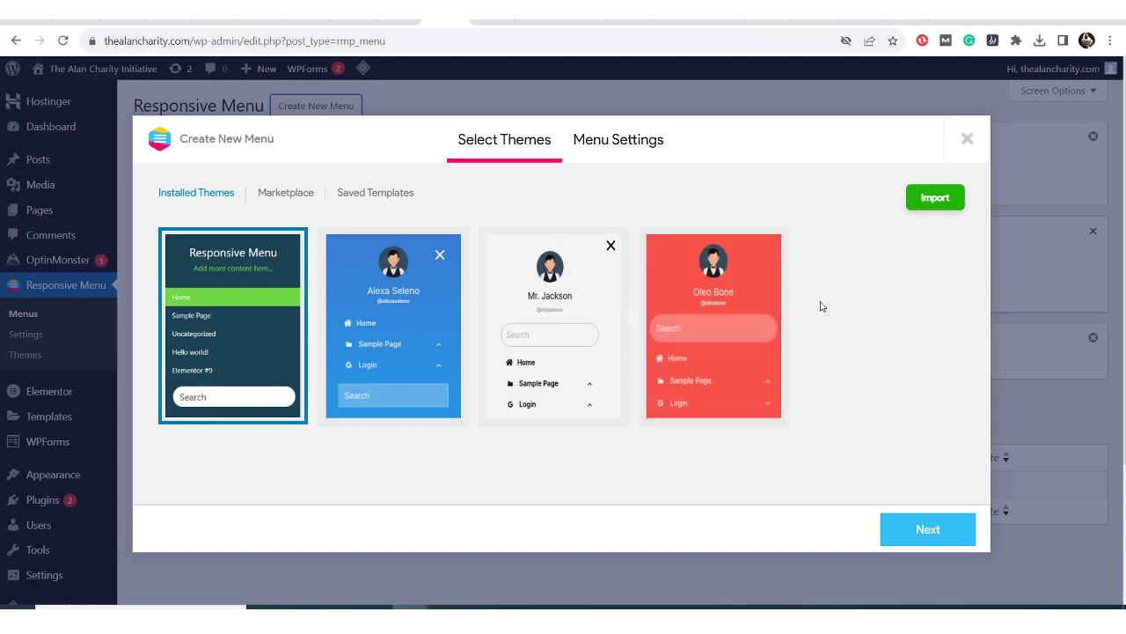
{"action": "left_click", "coordinate": [931, 529]}
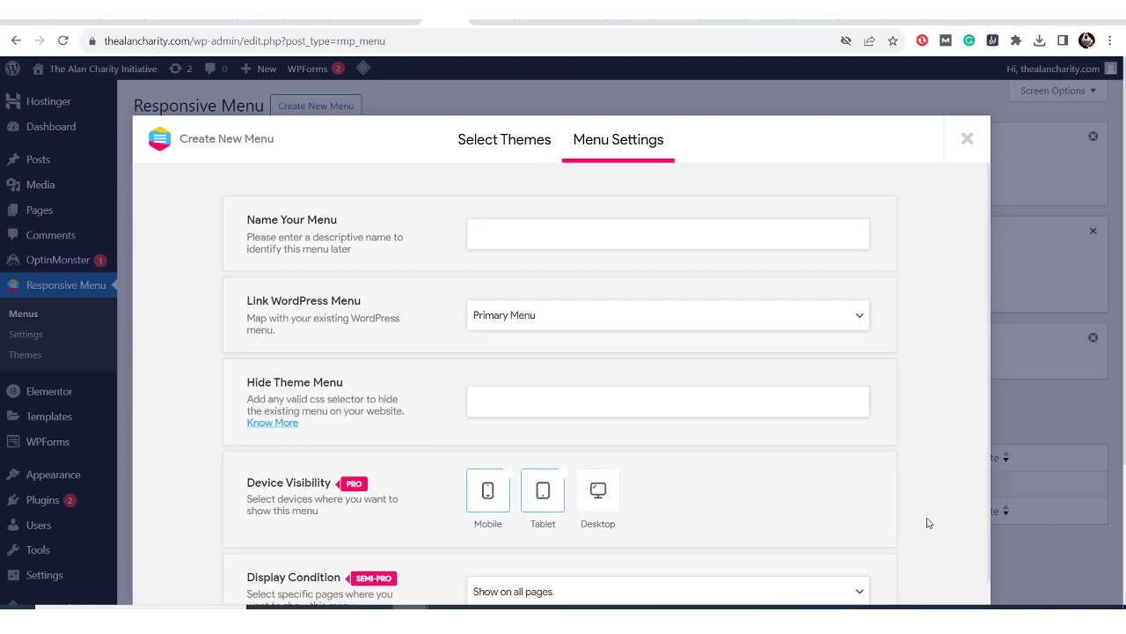
Step: Name the new menu "Header Menu" and keep it linked to the WordPress menu "Primary Menu"
{"action": "left_click", "coordinate": [581, 233]}
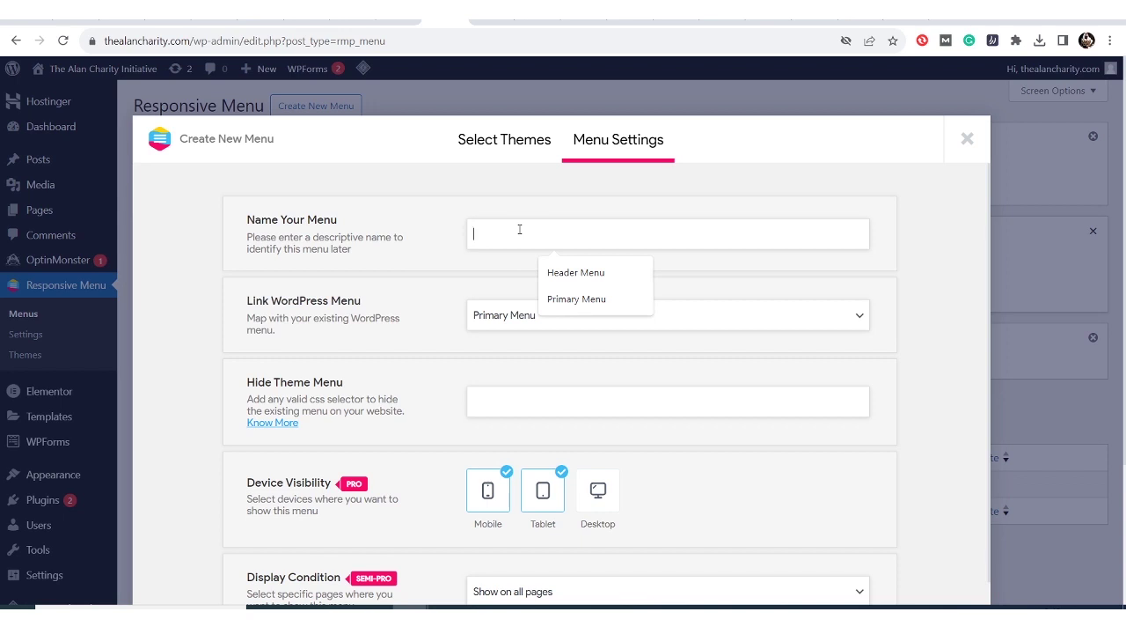
{"action": "left_click", "coordinate": [568, 272]}
{"action": "left_click", "coordinate": [672, 319]}
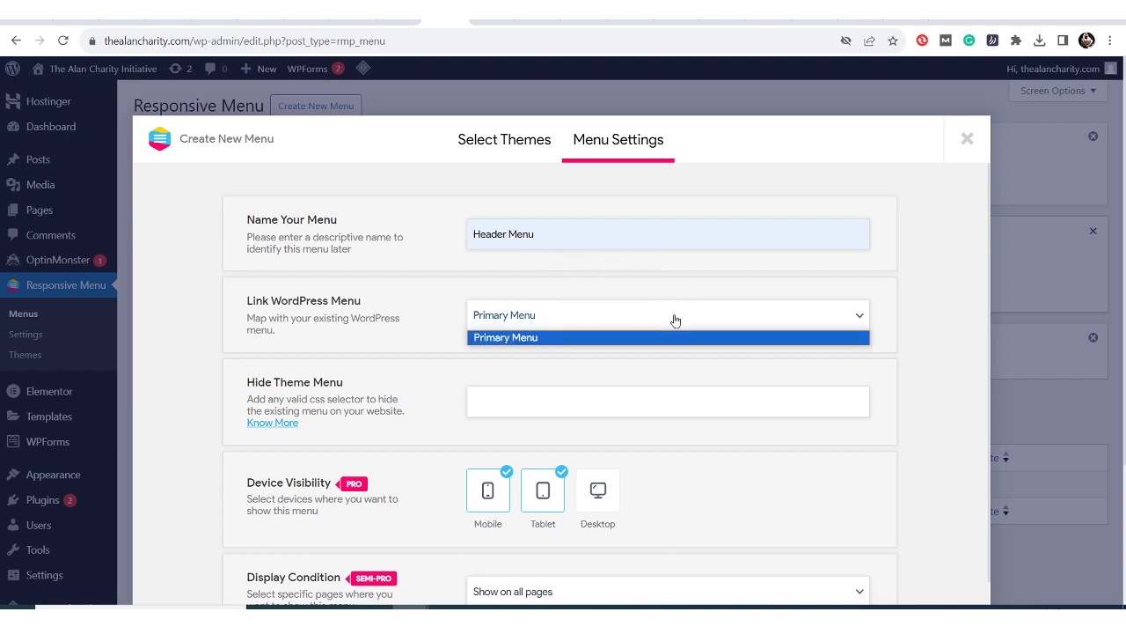
{"action": "left_click", "coordinate": [676, 320]}
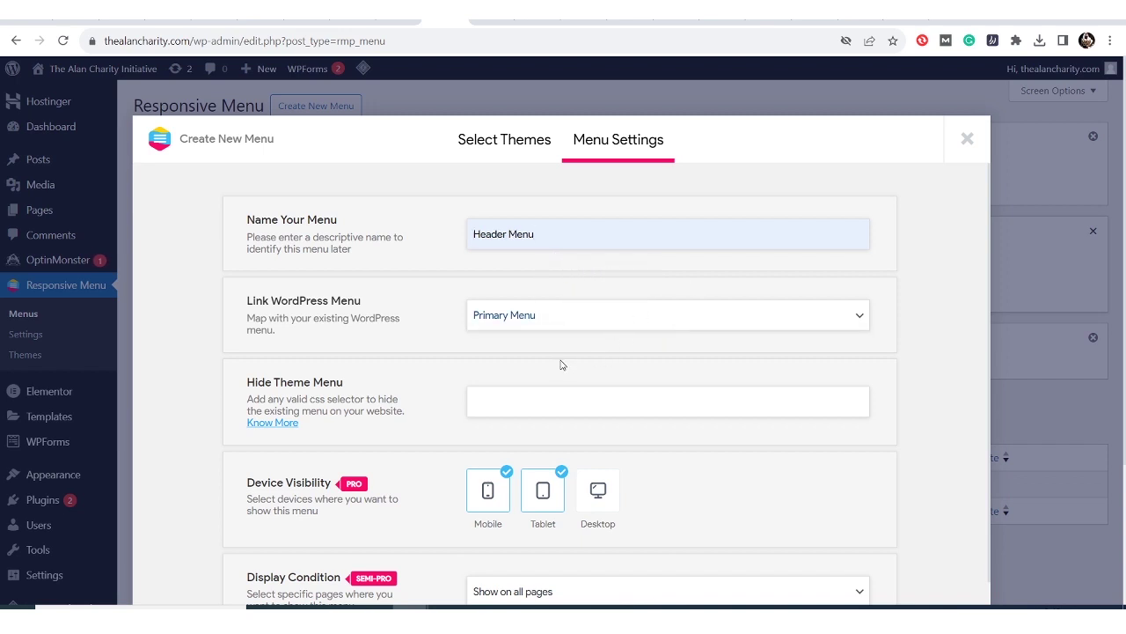
Step: Keep the display condition at "Show on all pages" and create the menu
{"action": "scroll", "coordinate": [631, 374], "scroll_direction": "down", "scroll_amount": 1}
{"action": "scroll", "coordinate": [630, 373], "scroll_direction": "down", "scroll_amount": 1}
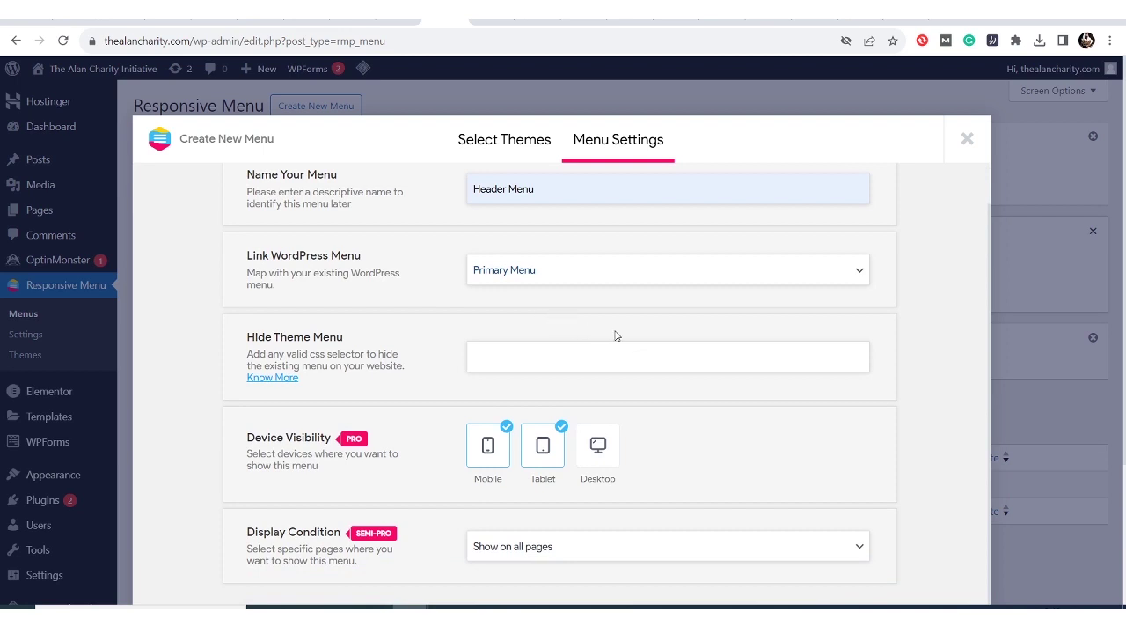
{"action": "scroll", "coordinate": [795, 422], "scroll_direction": "down", "scroll_amount": 3}
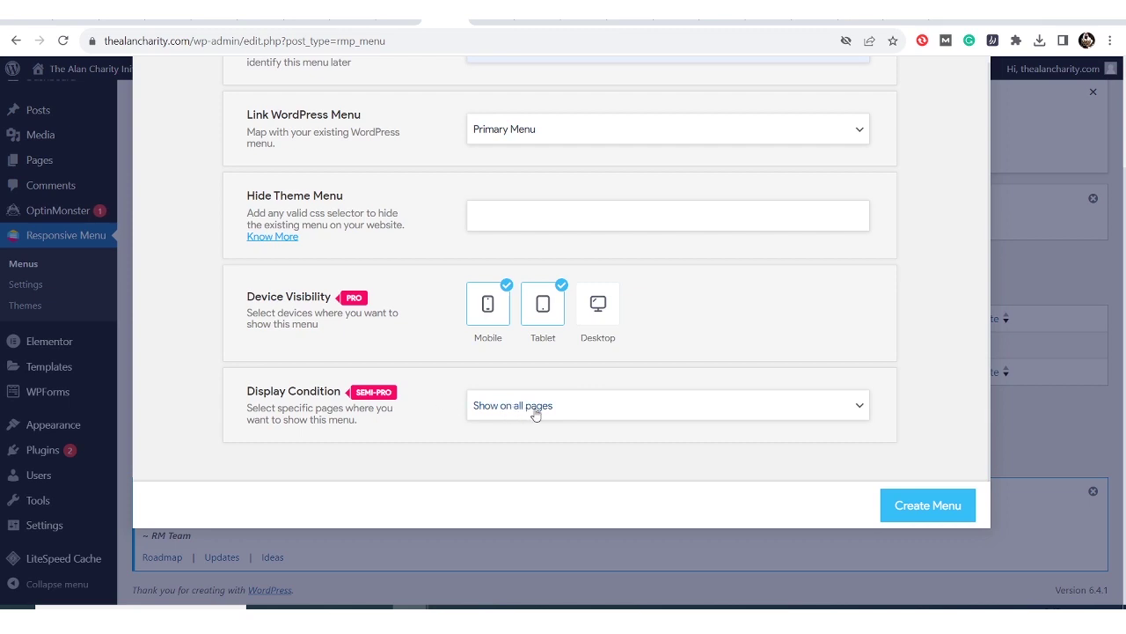
{"action": "left_click", "coordinate": [628, 411]}
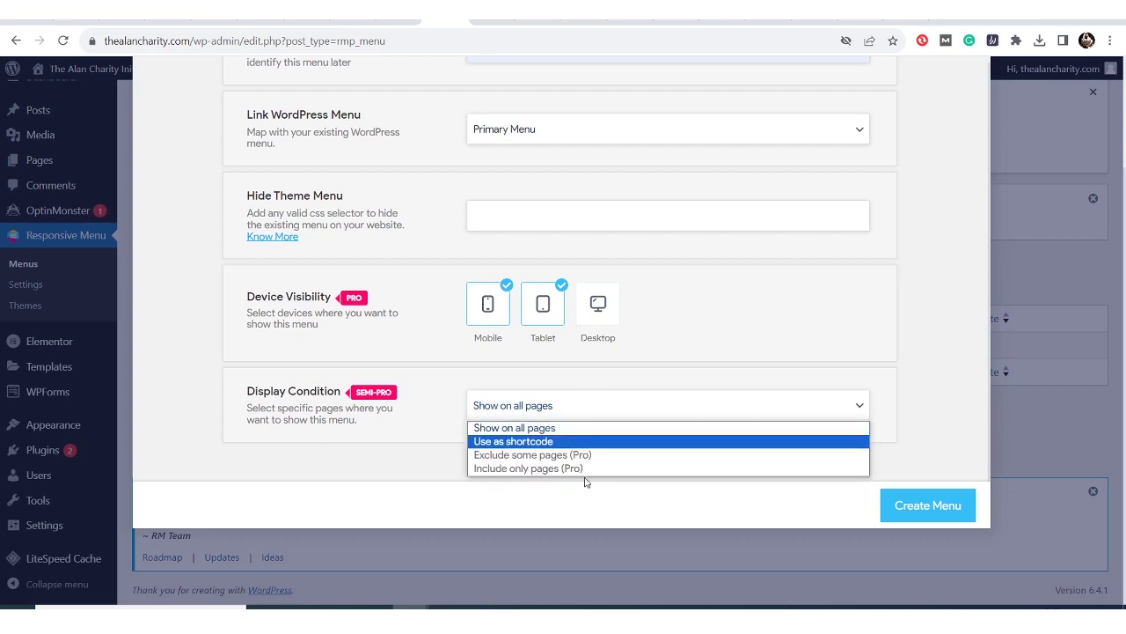
{"action": "left_click", "coordinate": [635, 410]}
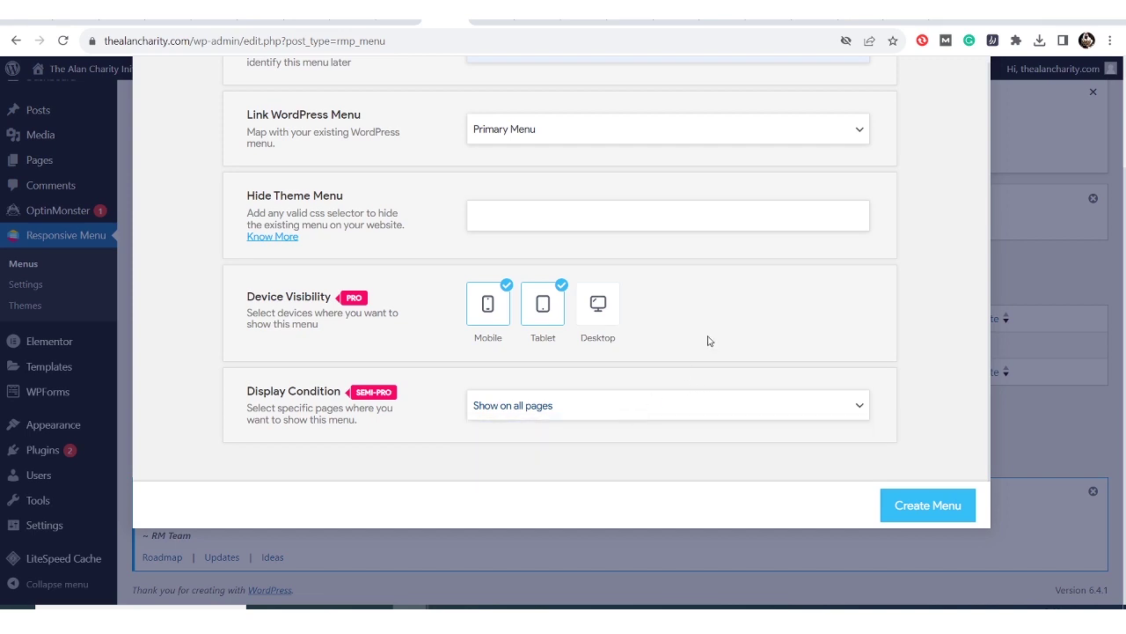
{"action": "scroll", "coordinate": [763, 346], "scroll_direction": "up", "scroll_amount": 1}
{"action": "scroll", "coordinate": [761, 347], "scroll_direction": "down", "scroll_amount": 1}
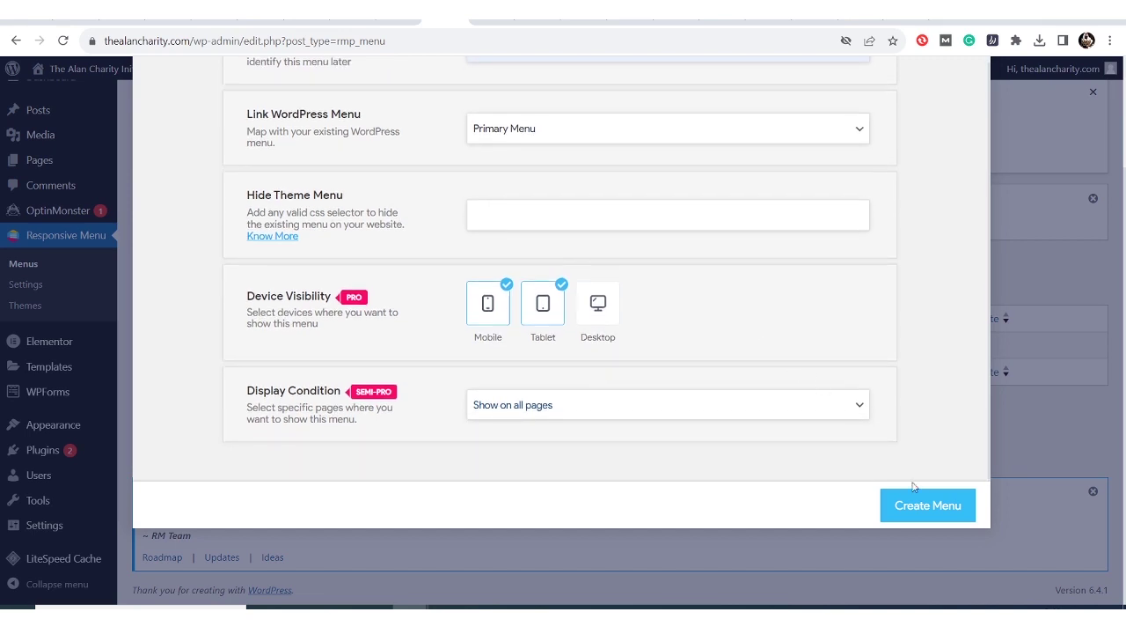
{"action": "left_click", "coordinate": [926, 505]}
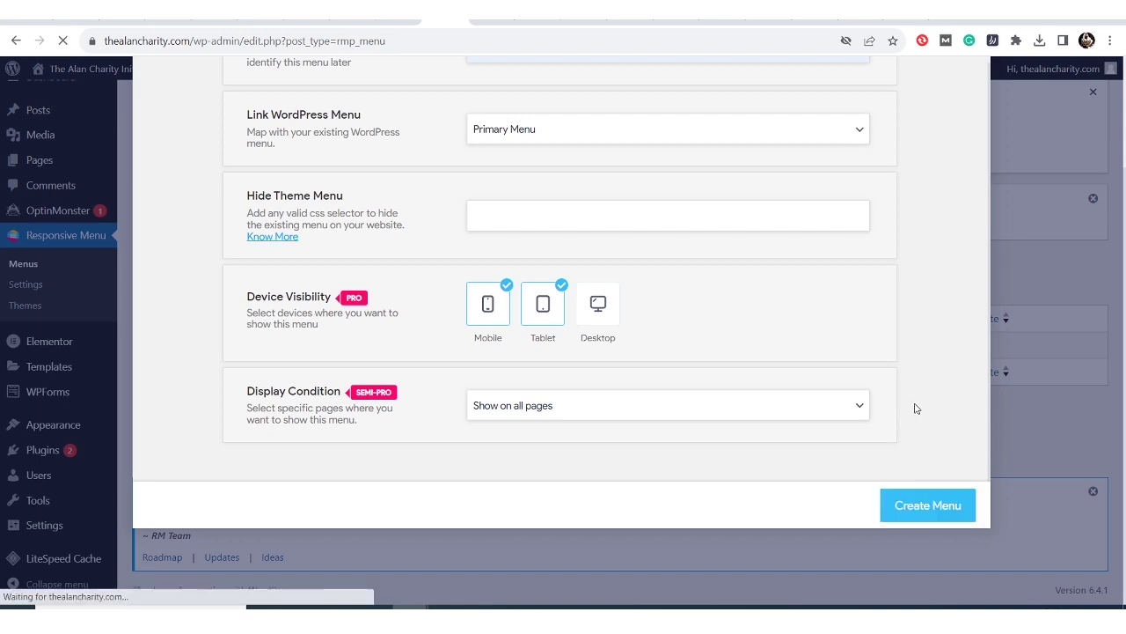
{"action": "scroll", "coordinate": [915, 409], "scroll_direction": "up", "scroll_amount": 1}
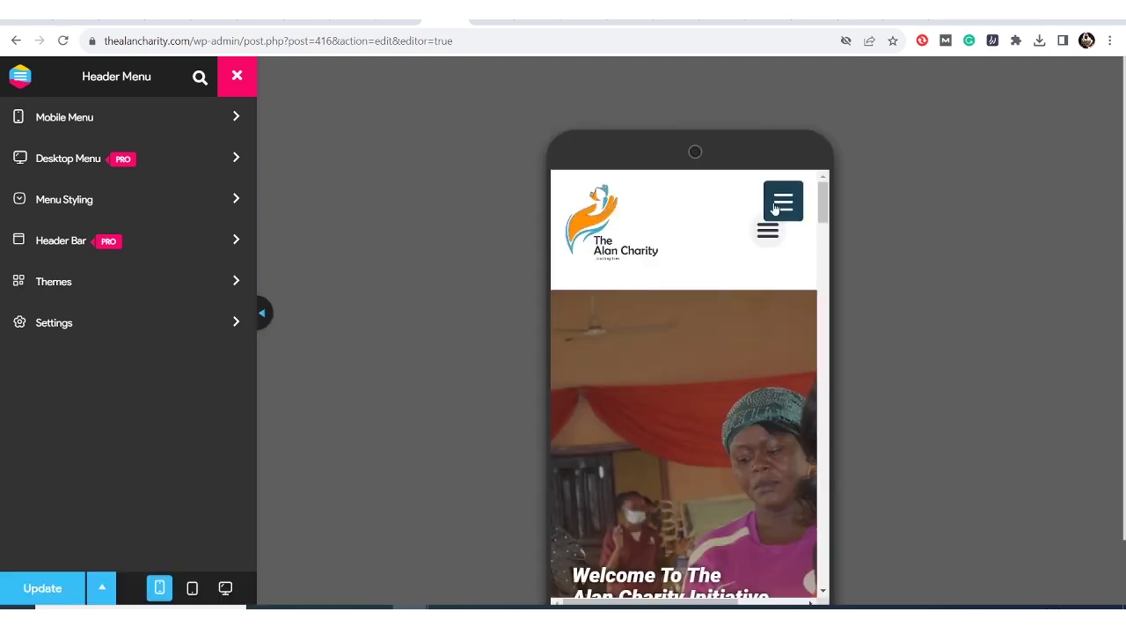
Step: Test the new menu in the phone preview by expanding and collapsing it, and check its toggle while browsing the page
{"action": "left_click", "coordinate": [782, 204]}
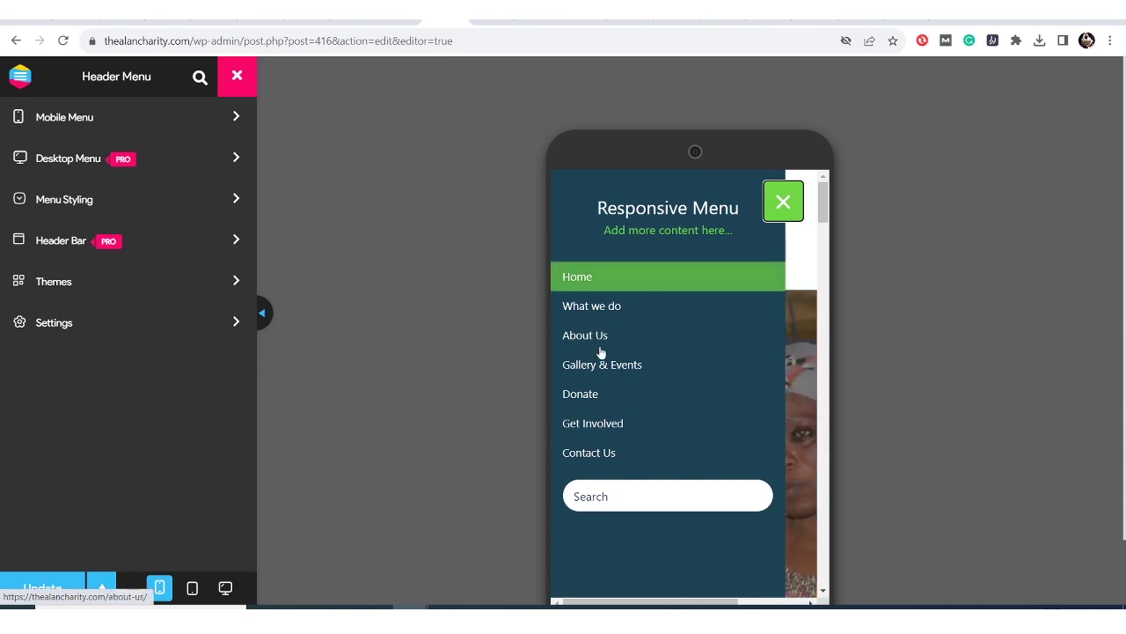
{"action": "left_click", "coordinate": [777, 206]}
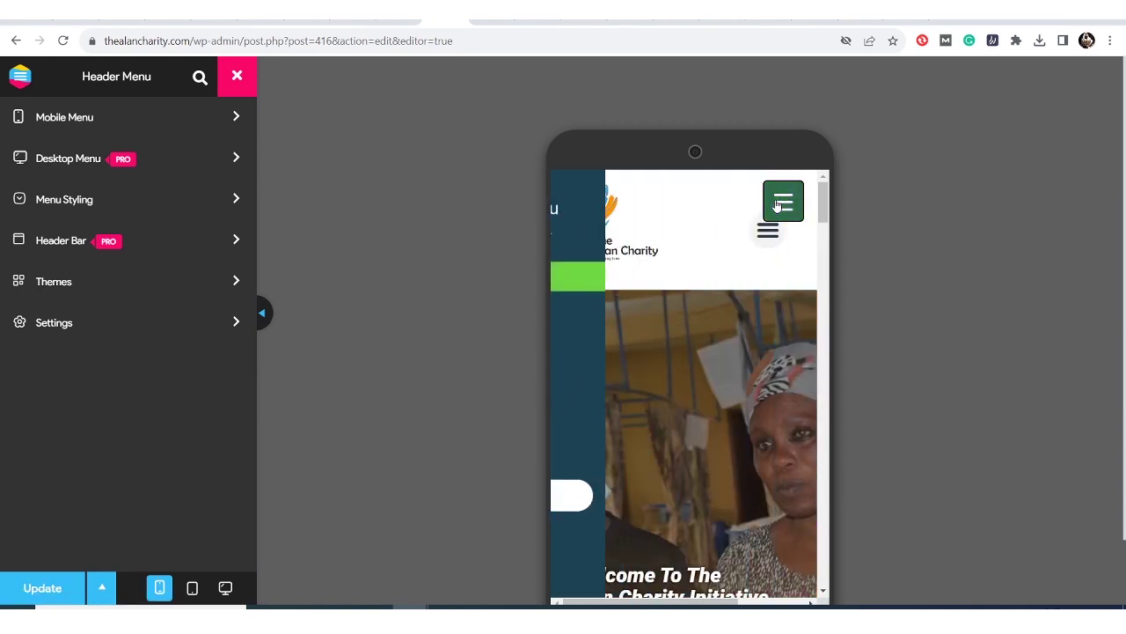
{"action": "left_click", "coordinate": [784, 201]}
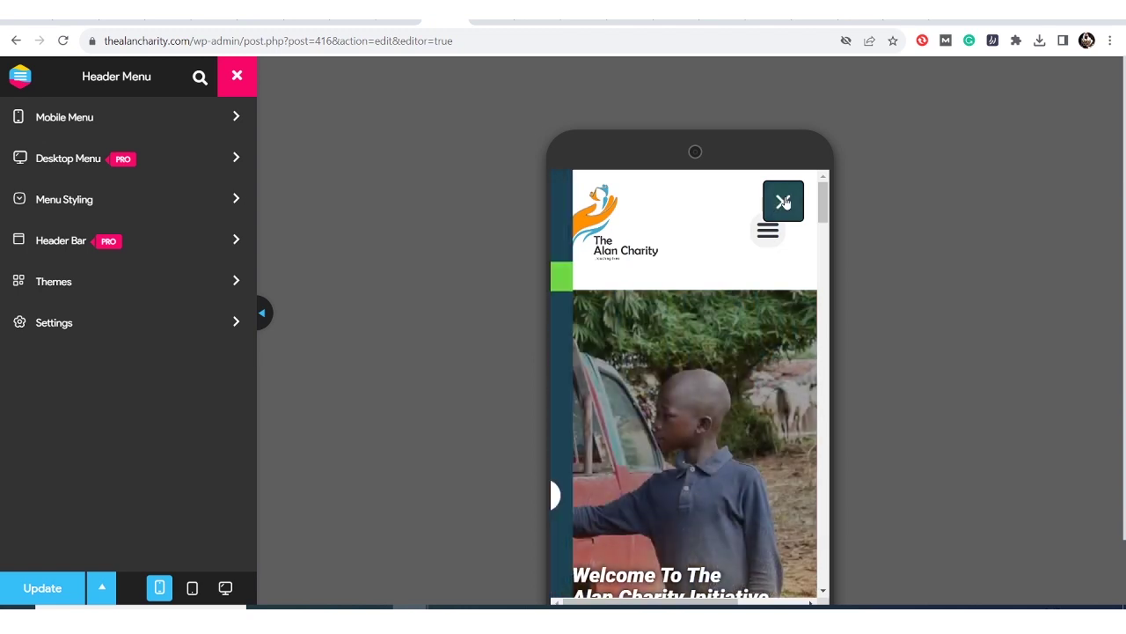
{"action": "left_click", "coordinate": [785, 201]}
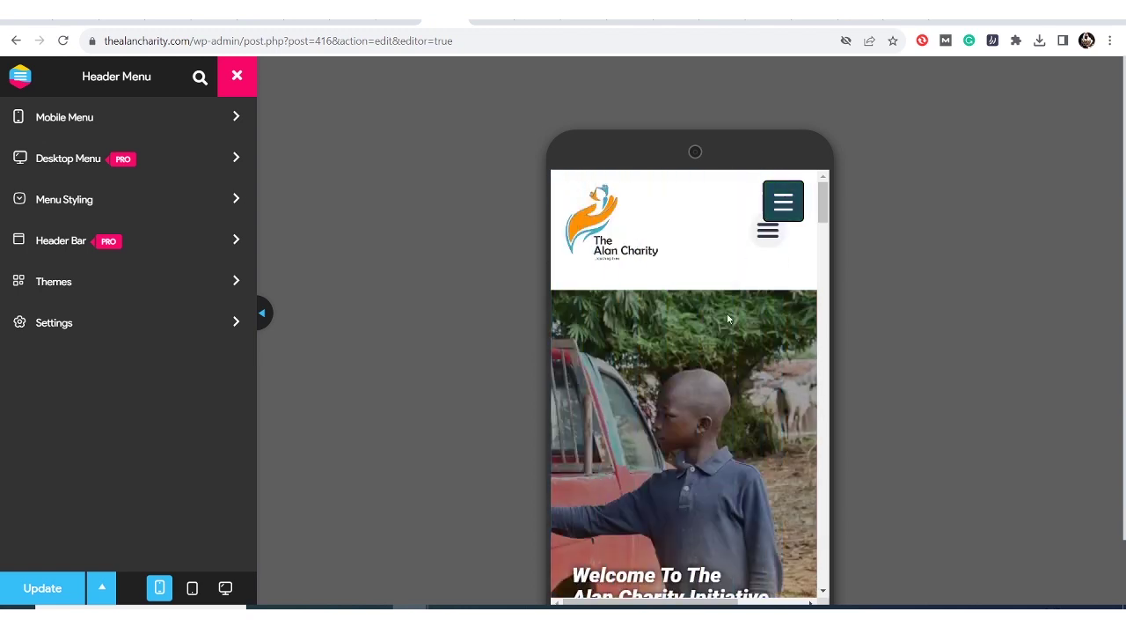
{"action": "scroll", "coordinate": [727, 325], "scroll_direction": "down", "scroll_amount": 5}
{"action": "scroll", "coordinate": [728, 325], "scroll_direction": "down", "scroll_amount": 3}
{"action": "scroll", "coordinate": [727, 319], "scroll_direction": "up", "scroll_amount": 10}
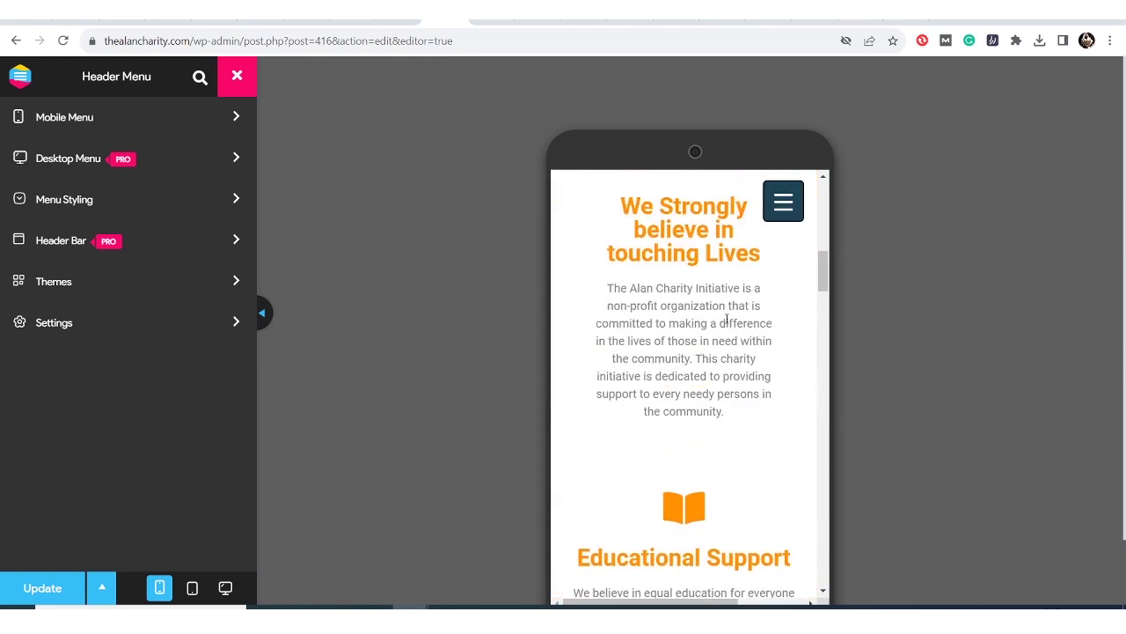
Step: Open the mobile menu's container settings and expand the menu in the phone preview
{"action": "left_click", "coordinate": [83, 117]}
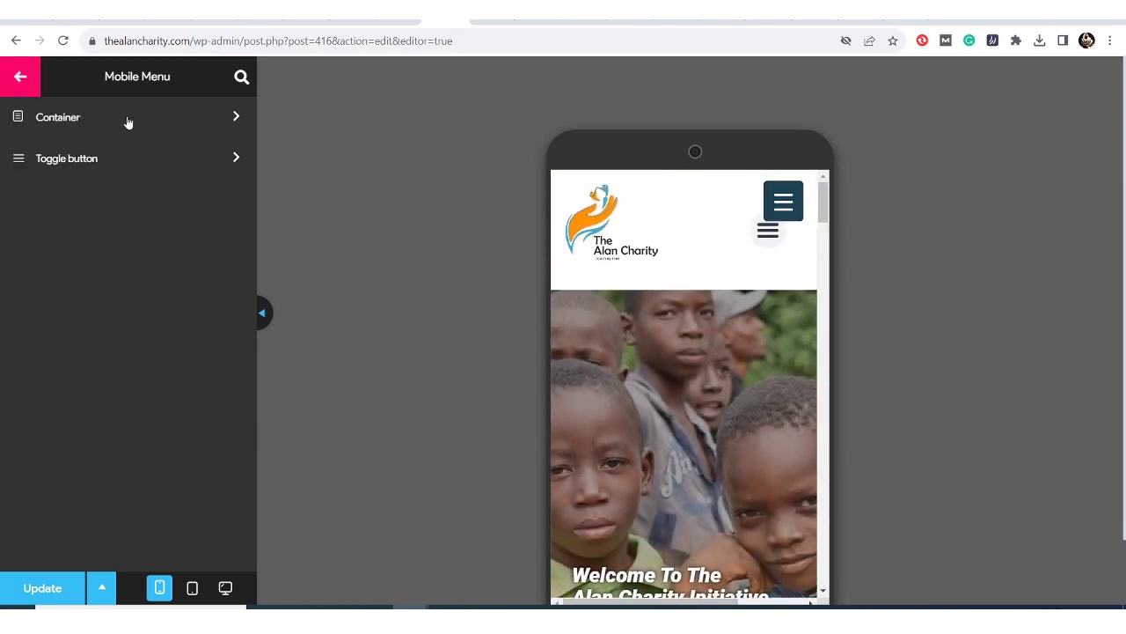
{"action": "left_click", "coordinate": [127, 122]}
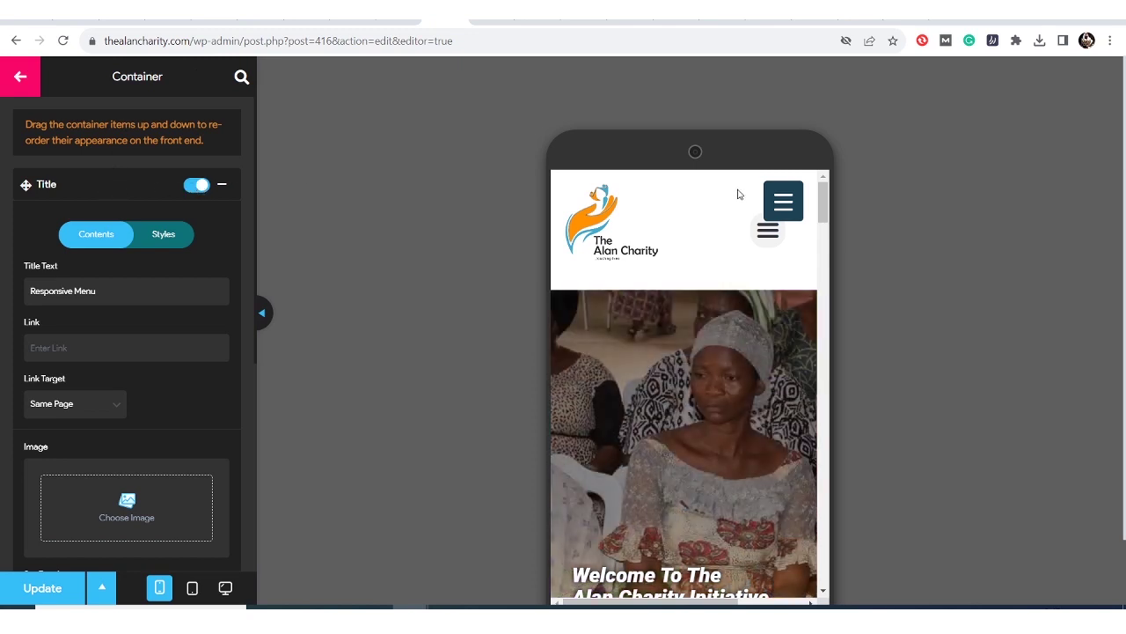
{"action": "left_click", "coordinate": [783, 201]}
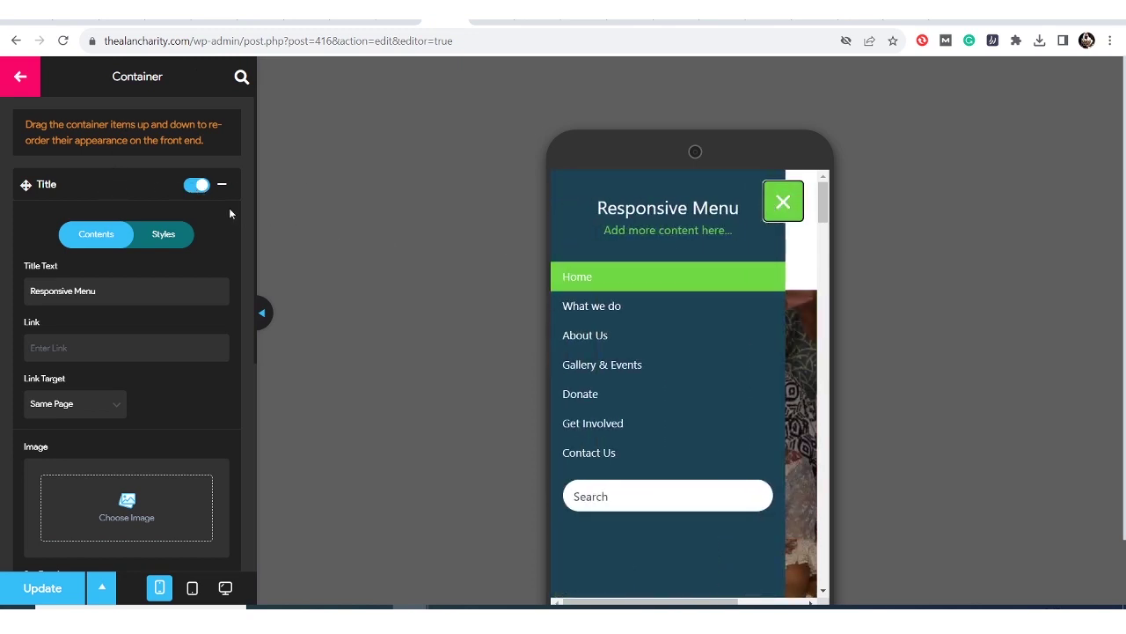
Step: Test hiding the container title, show it again, and set its title text to "The Alan Charity"
{"action": "left_click", "coordinate": [191, 186]}
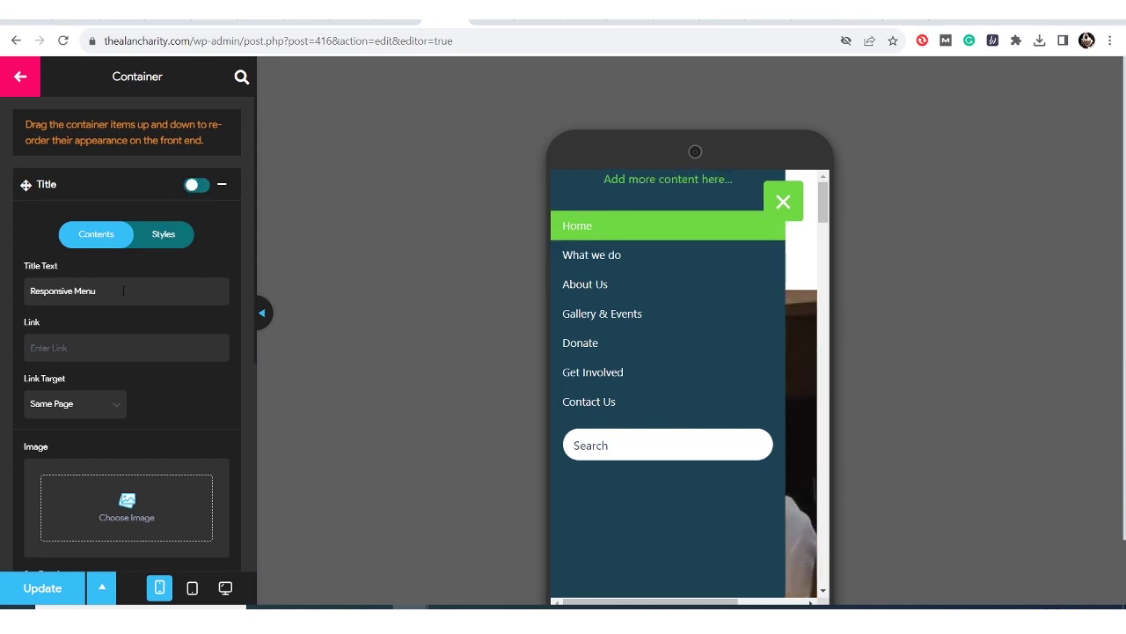
{"action": "left_click", "coordinate": [192, 190]}
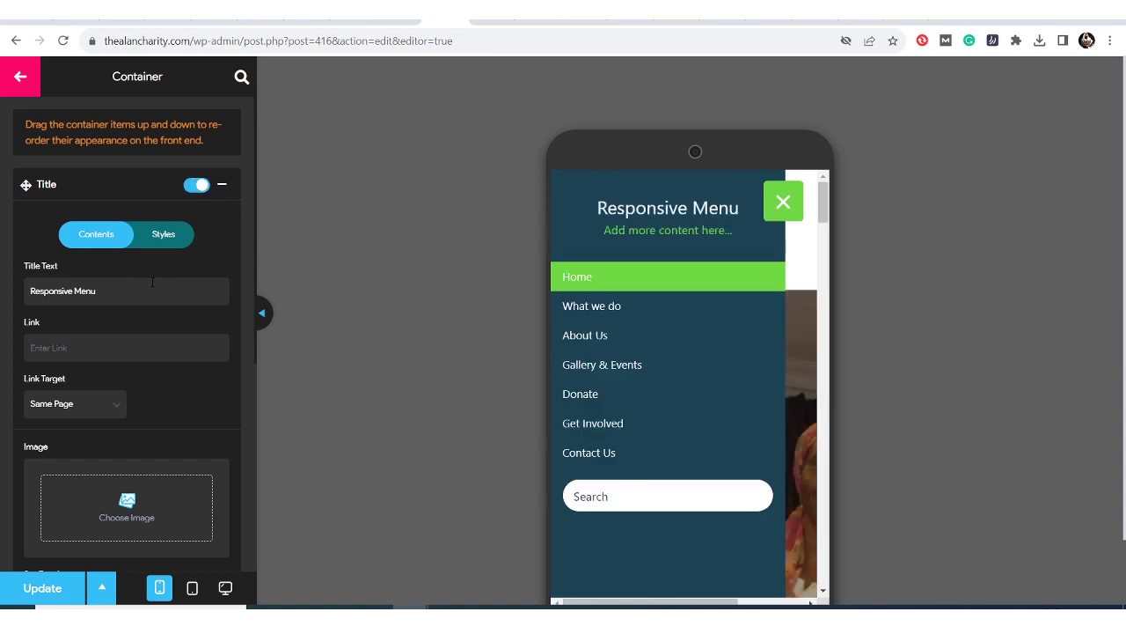
{"action": "left_click_drag", "start_coordinate": [74, 296], "coordinate": [11, 298]}
{"action": "type", "text": "The"}
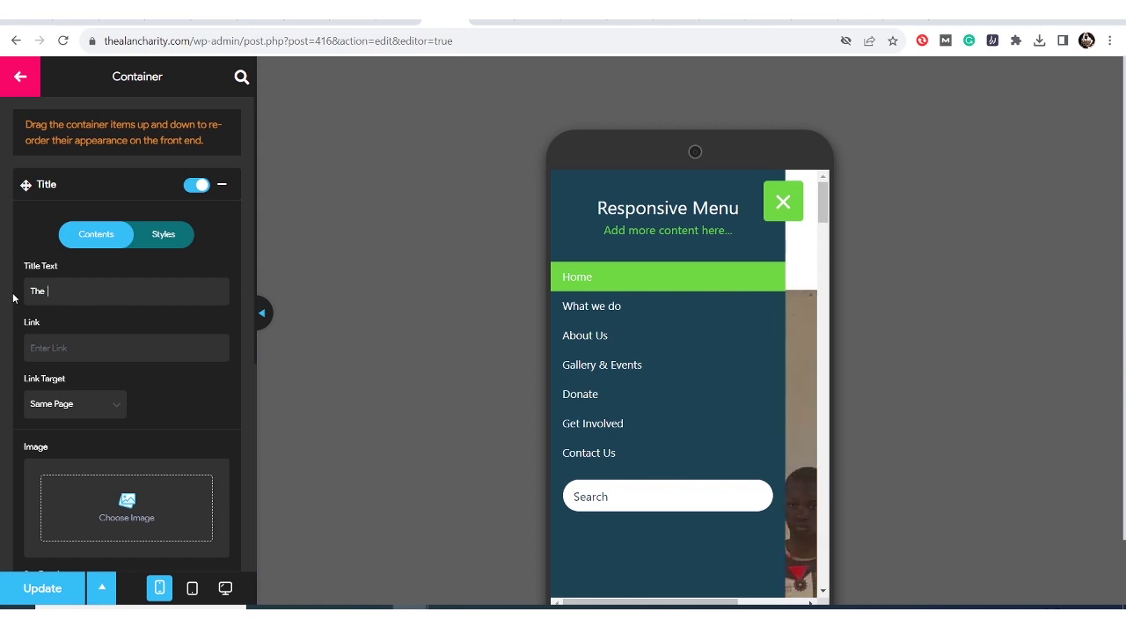
{"action": "type", "text": " Alan Charity"}
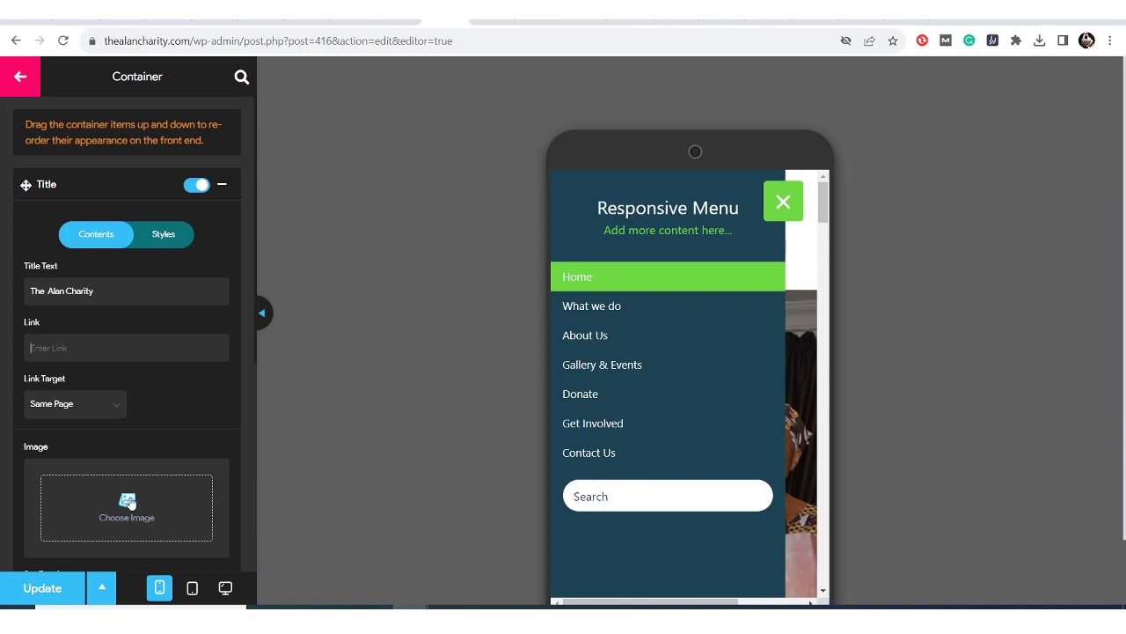
Step: Test hiding the container's additional content, show it again, and disable the search box
{"action": "scroll", "coordinate": [161, 432], "scroll_direction": "down", "scroll_amount": 3}
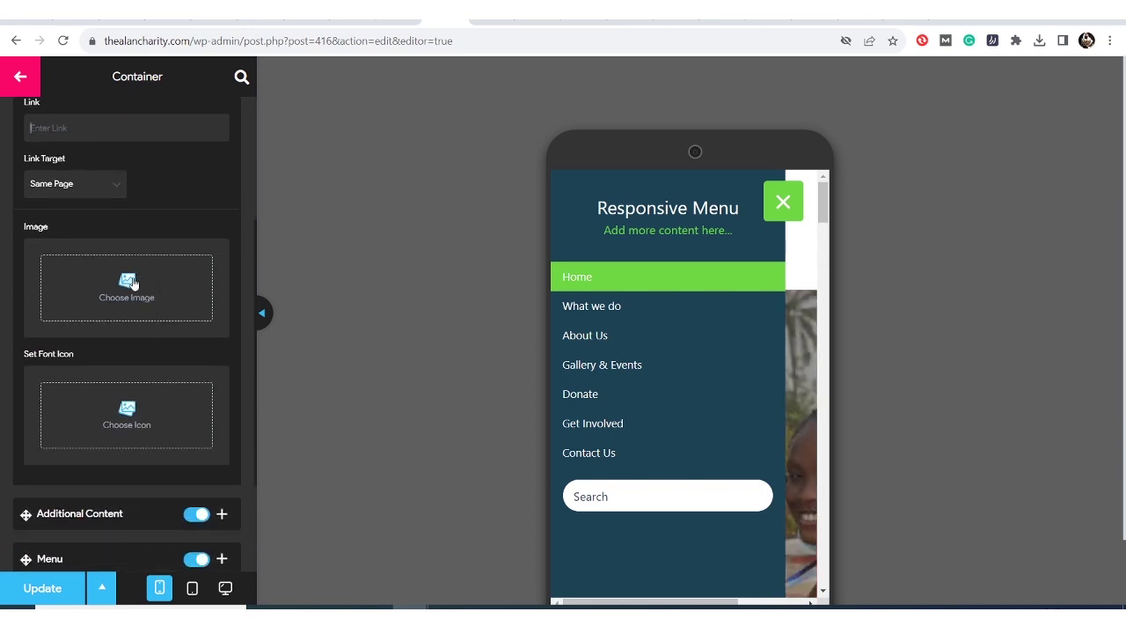
{"action": "scroll", "coordinate": [132, 303], "scroll_direction": "down", "scroll_amount": 2}
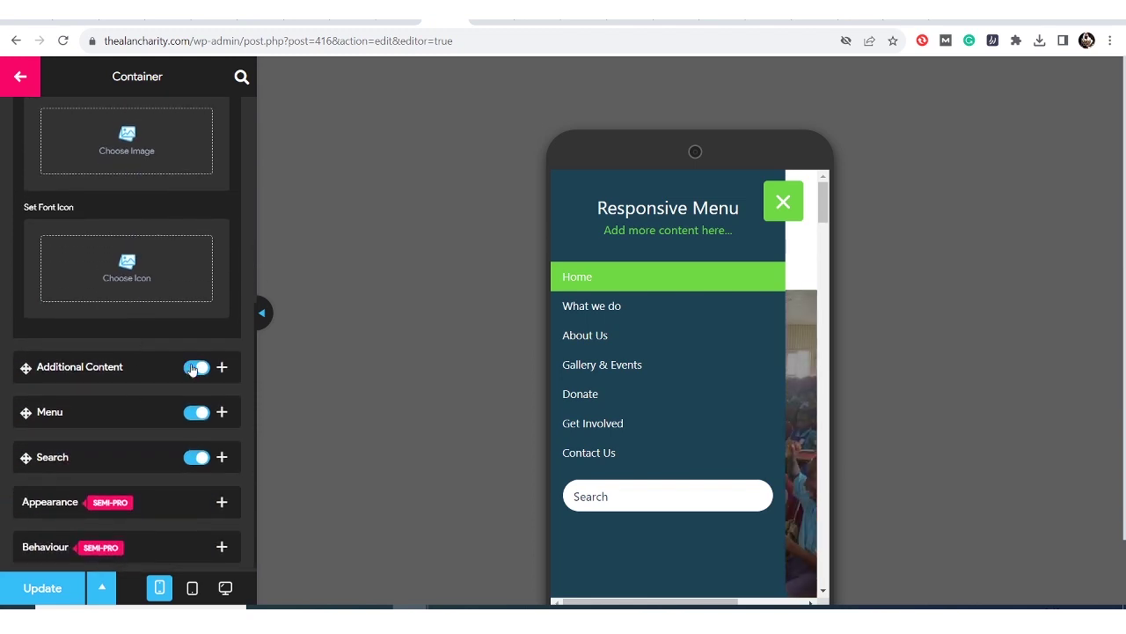
{"action": "left_click", "coordinate": [192, 368]}
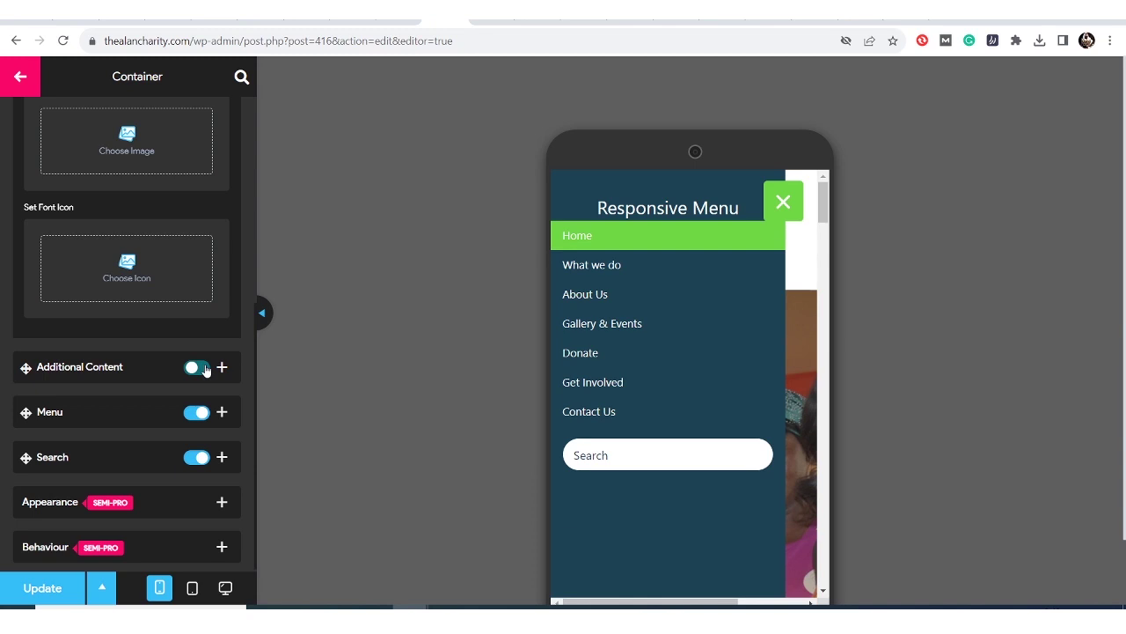
{"action": "left_click", "coordinate": [204, 370]}
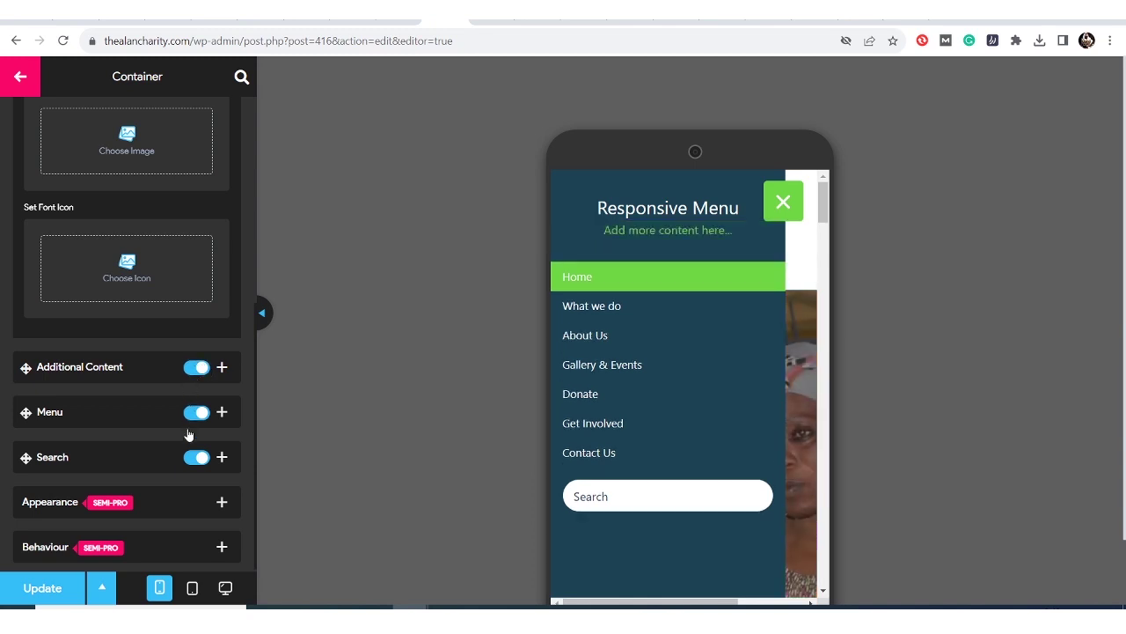
{"action": "left_click", "coordinate": [188, 459]}
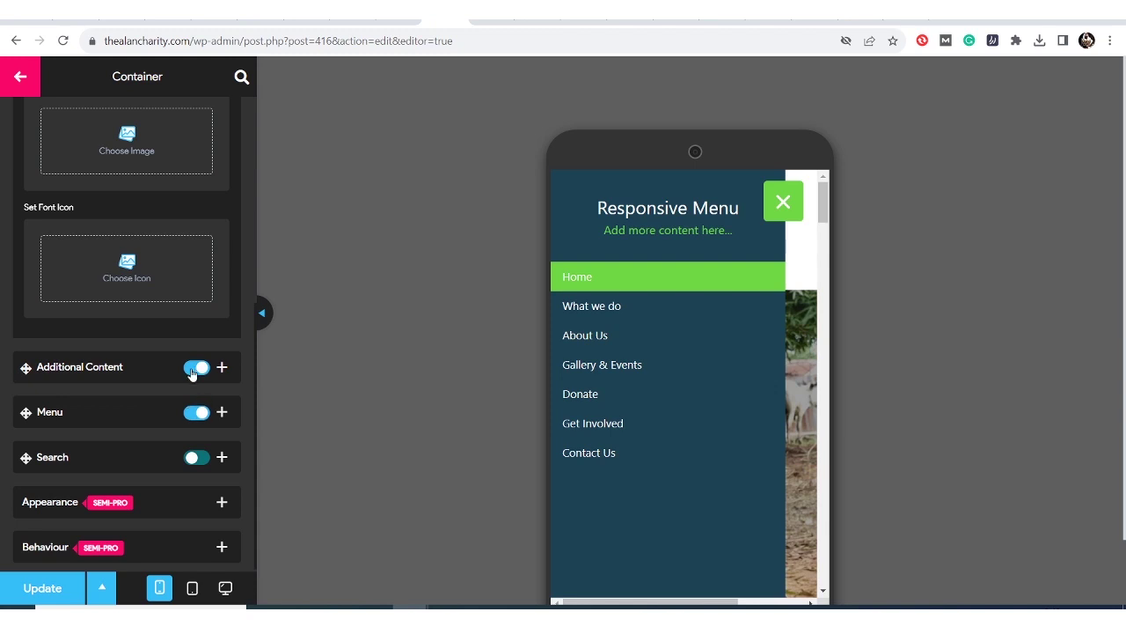
Step: Use the logo cropped-cropped-allan.png from the media library as the title image, and view the font icon choices without selecting one
{"action": "scroll", "coordinate": [176, 376], "scroll_direction": "up", "scroll_amount": 4}
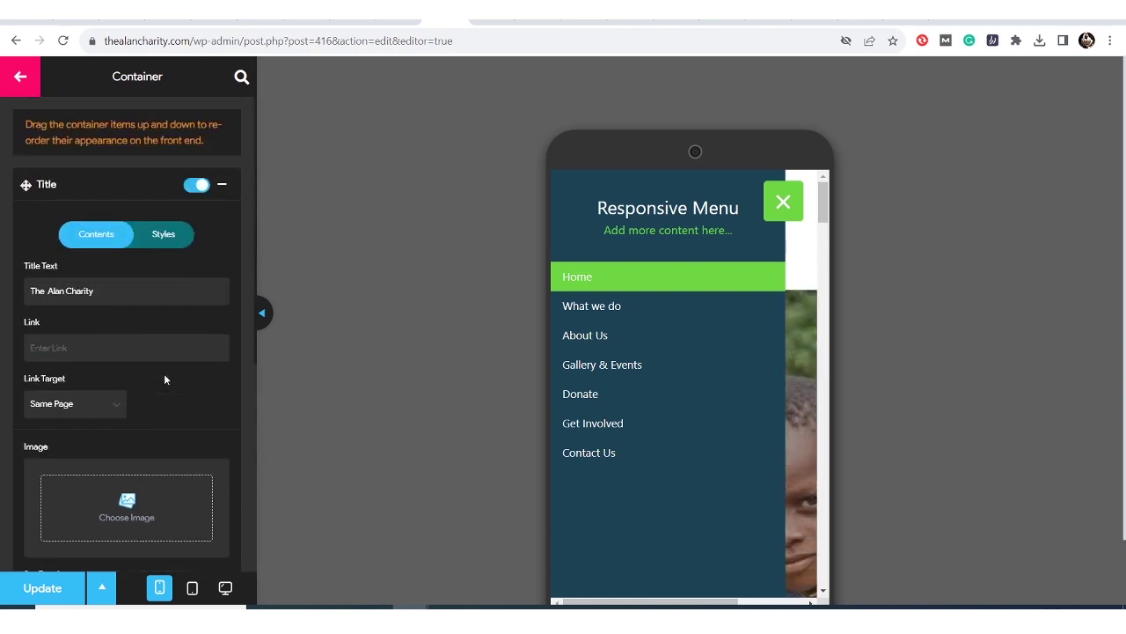
{"action": "scroll", "coordinate": [165, 379], "scroll_direction": "down", "scroll_amount": 1}
{"action": "scroll", "coordinate": [165, 380], "scroll_direction": "up", "scroll_amount": 1}
{"action": "scroll", "coordinate": [164, 380], "scroll_direction": "down", "scroll_amount": 1}
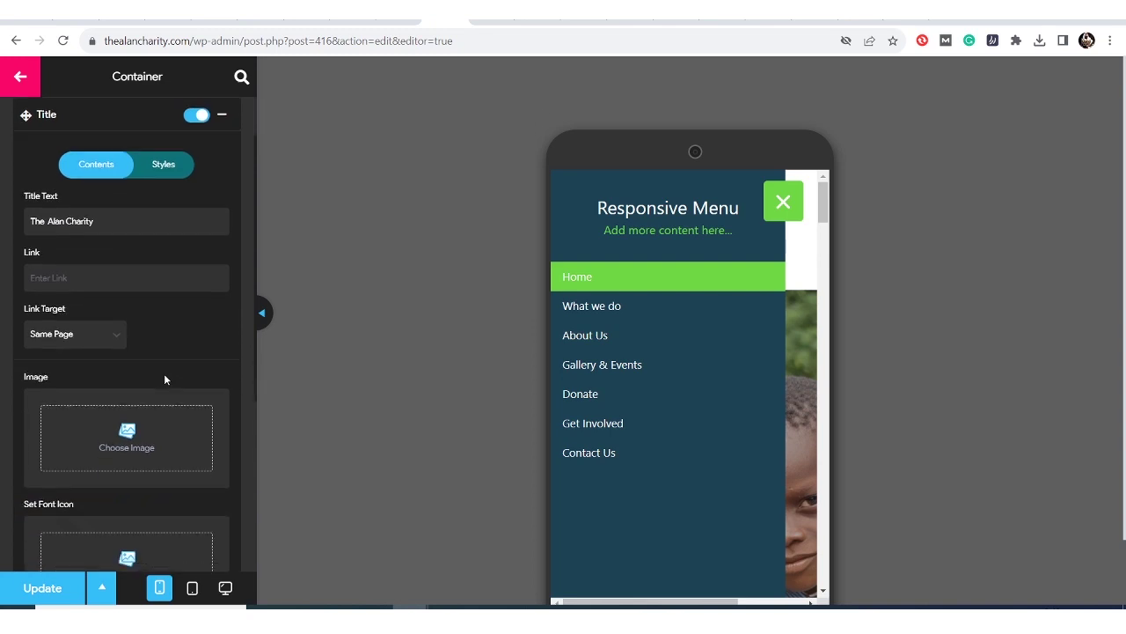
{"action": "left_click", "coordinate": [123, 429]}
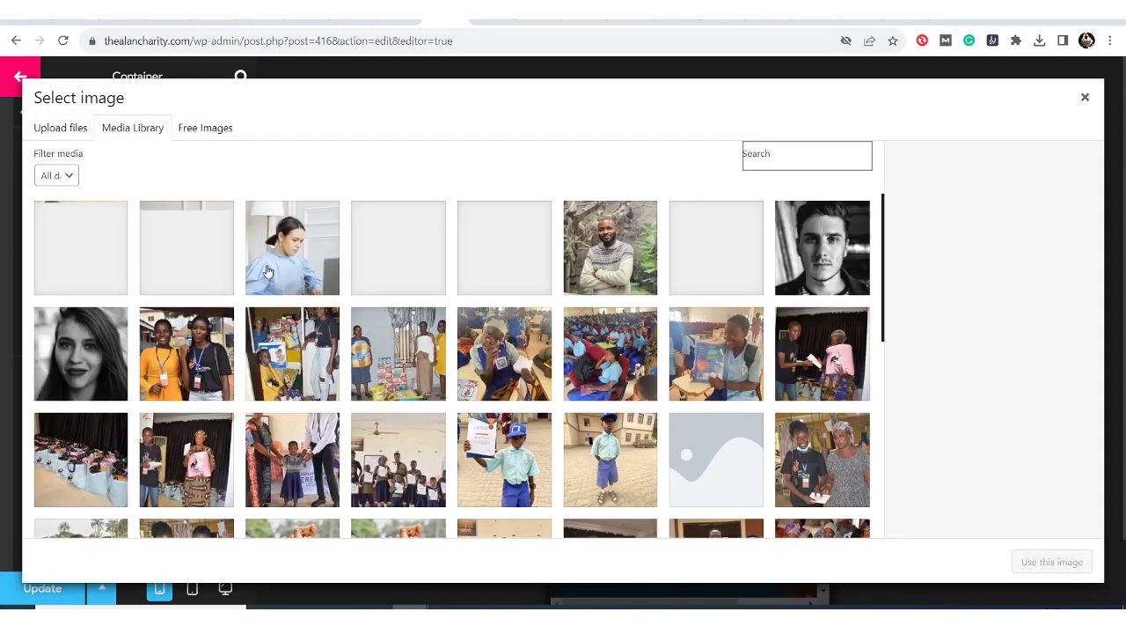
{"action": "left_click", "coordinate": [134, 130]}
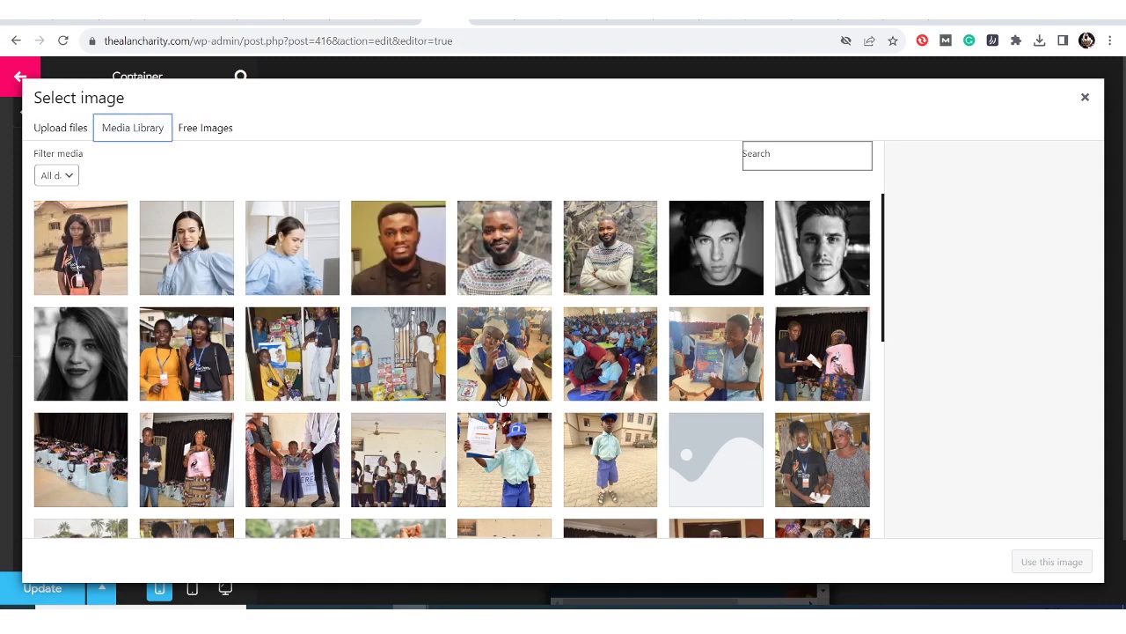
{"action": "scroll", "coordinate": [484, 380], "scroll_direction": "down", "scroll_amount": 5}
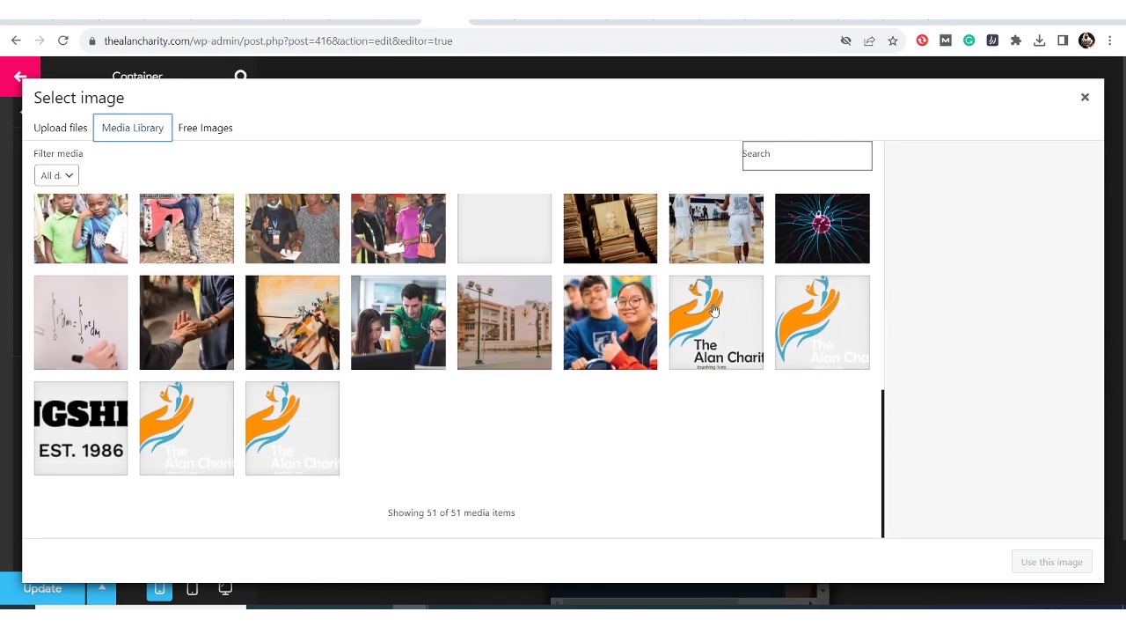
{"action": "left_click", "coordinate": [814, 322]}
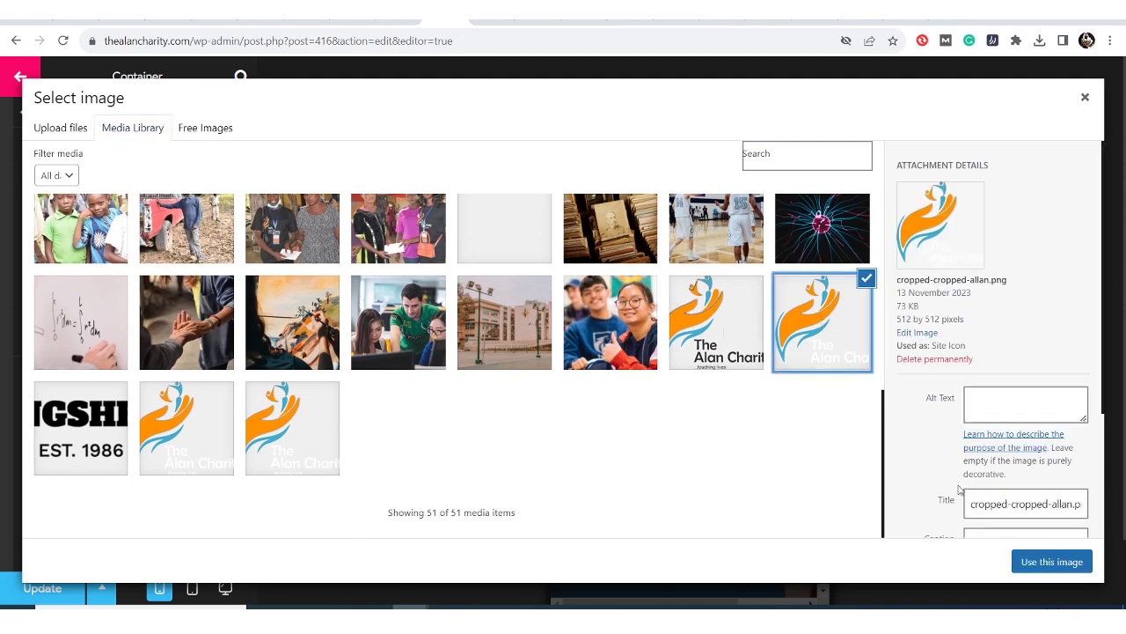
{"action": "left_click", "coordinate": [1036, 563]}
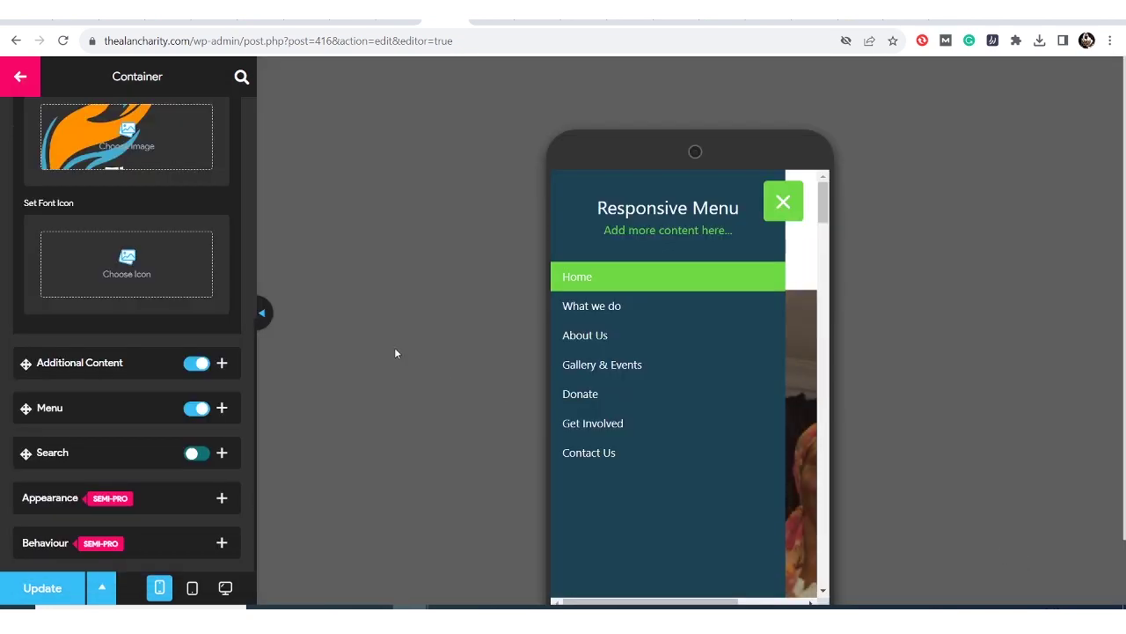
{"action": "left_click", "coordinate": [128, 258]}
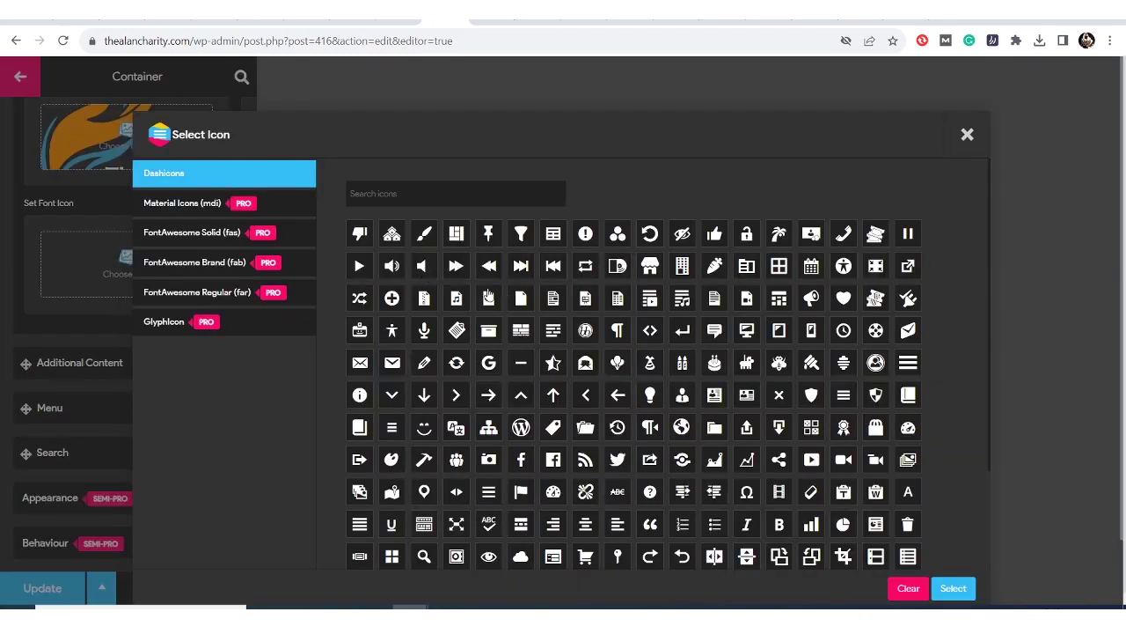
{"action": "left_click", "coordinate": [967, 134]}
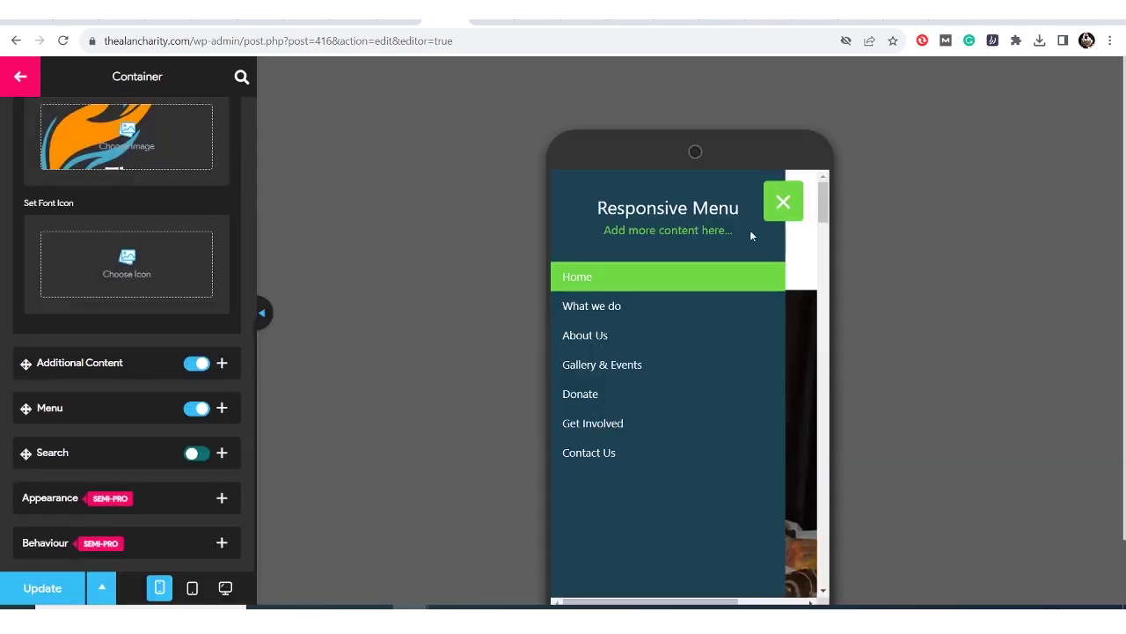
Step: Replace the container's additional content text with "Touching lives"
{"action": "left_click", "coordinate": [222, 362]}
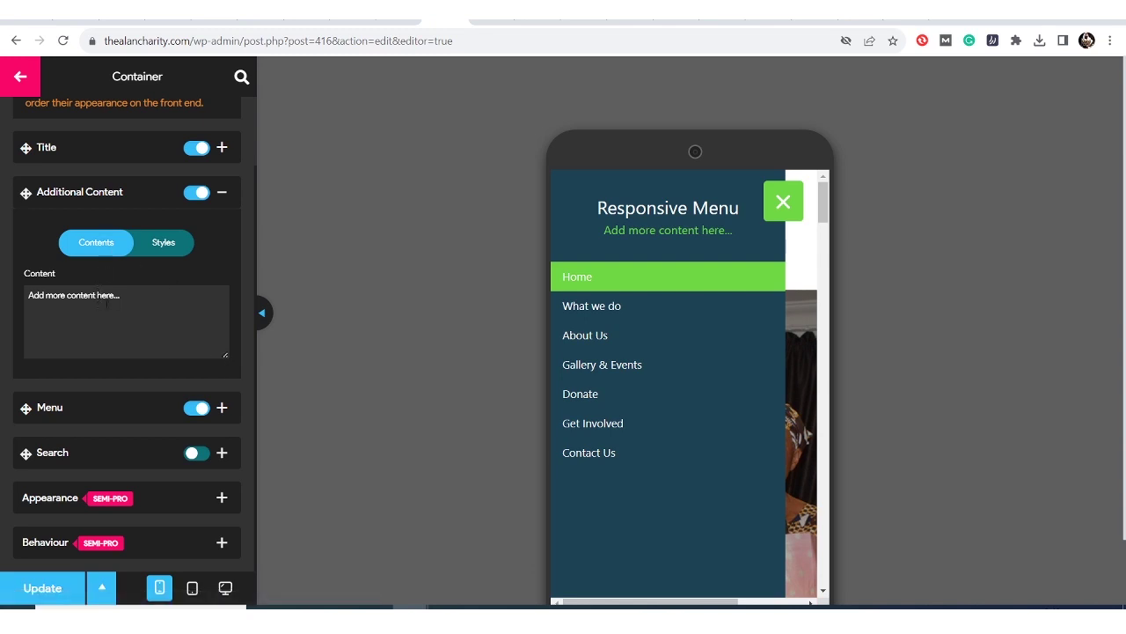
{"action": "left_click_drag", "start_coordinate": [131, 295], "coordinate": [8, 295]}
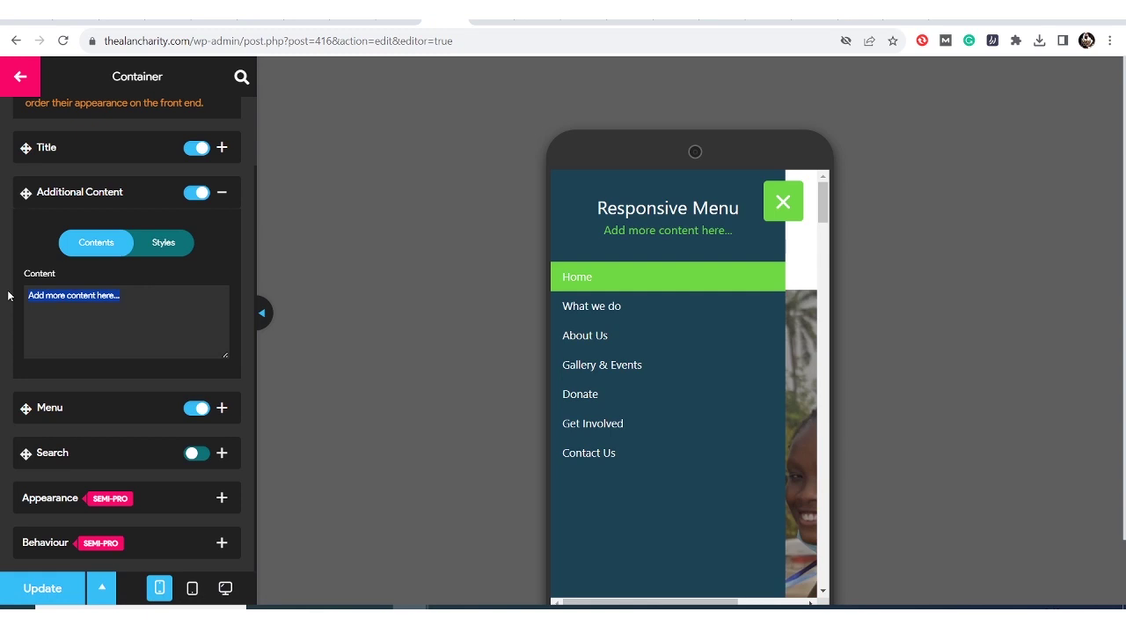
{"action": "type", "text": "Tou"}
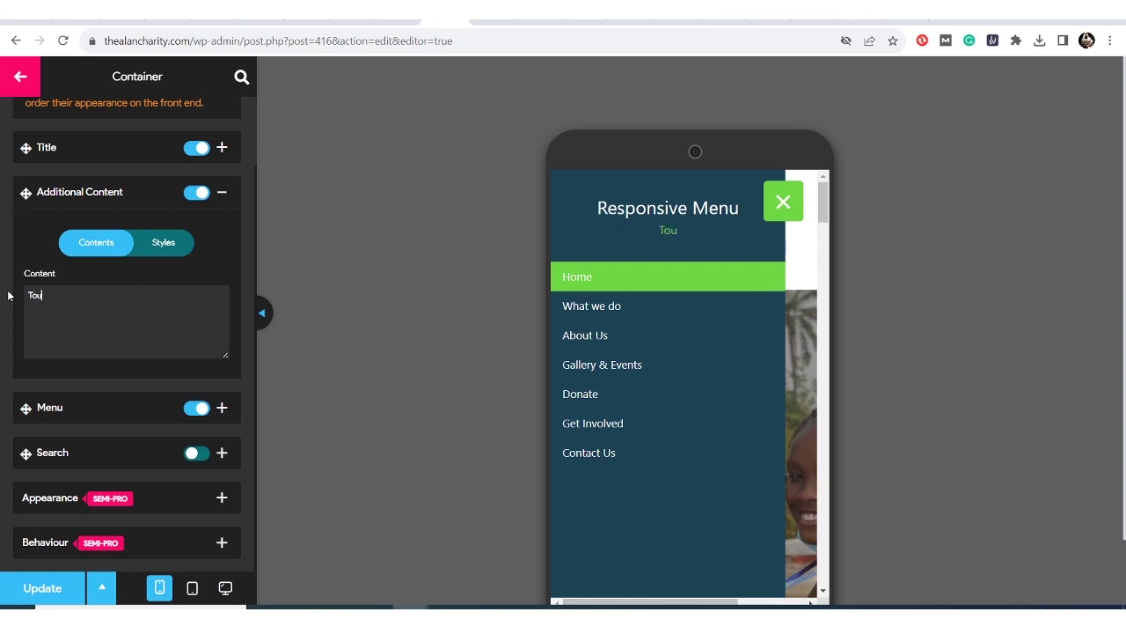
{"action": "type", "text": "ching li"}
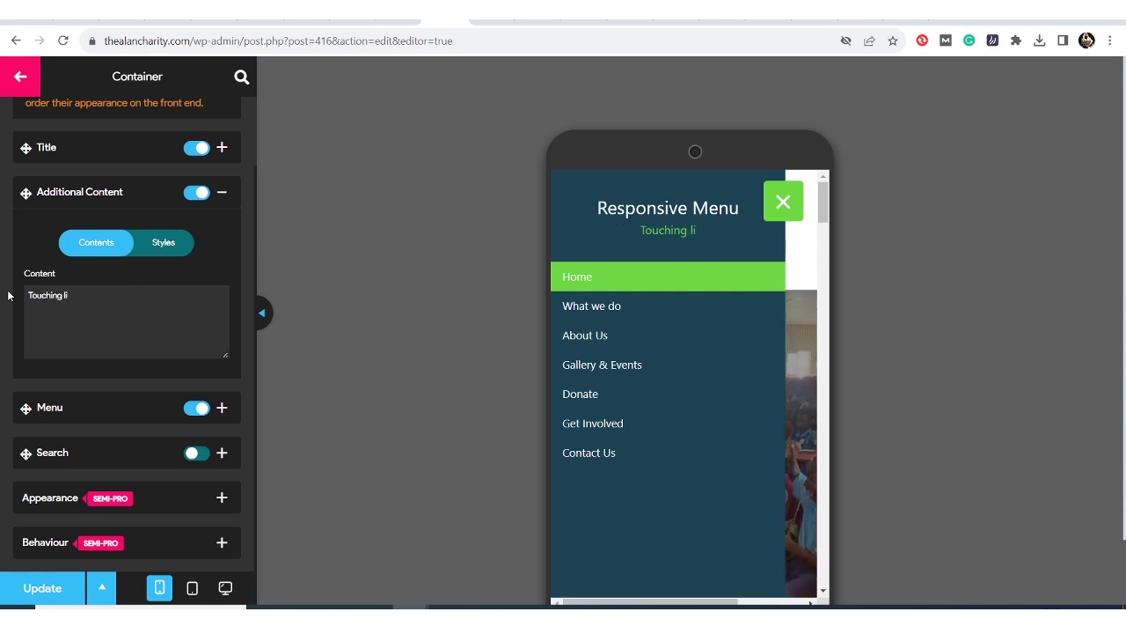
{"action": "type", "text": "ves"}
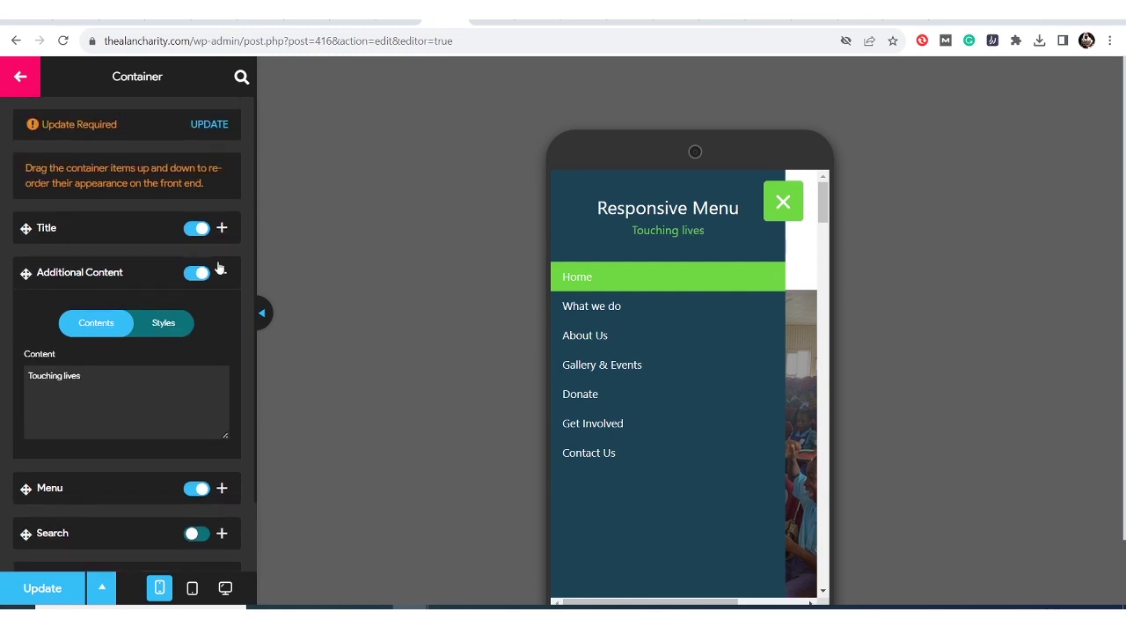
Step: Set the container title's text color to light grey #e0e0e0 in its style settings
{"action": "left_click", "coordinate": [109, 228]}
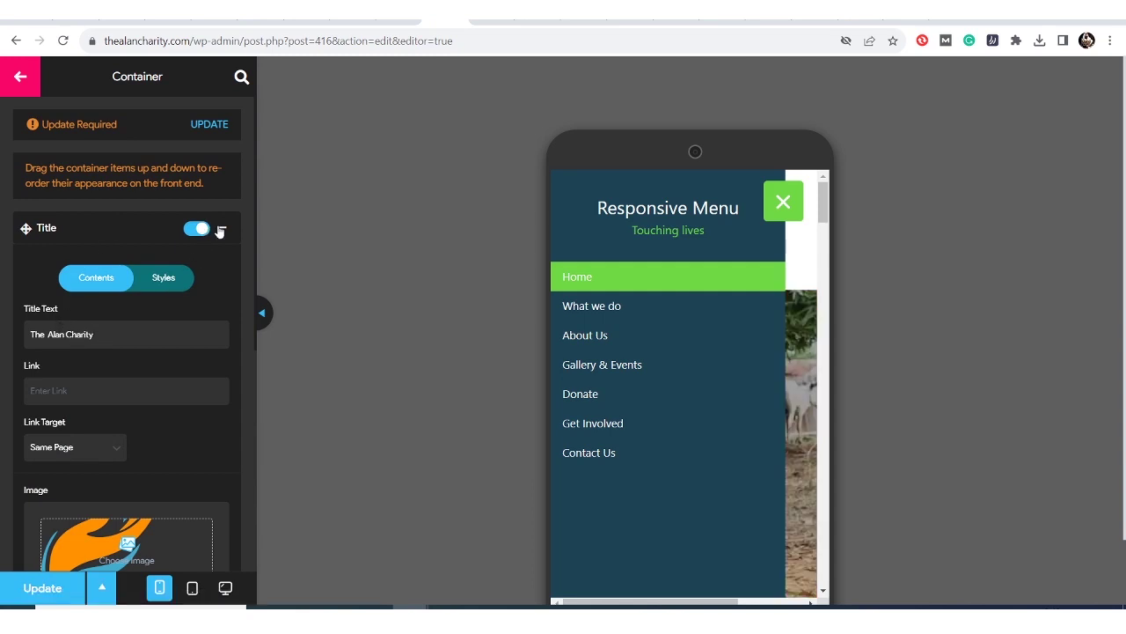
{"action": "left_click", "coordinate": [221, 227]}
{"action": "left_click", "coordinate": [222, 229]}
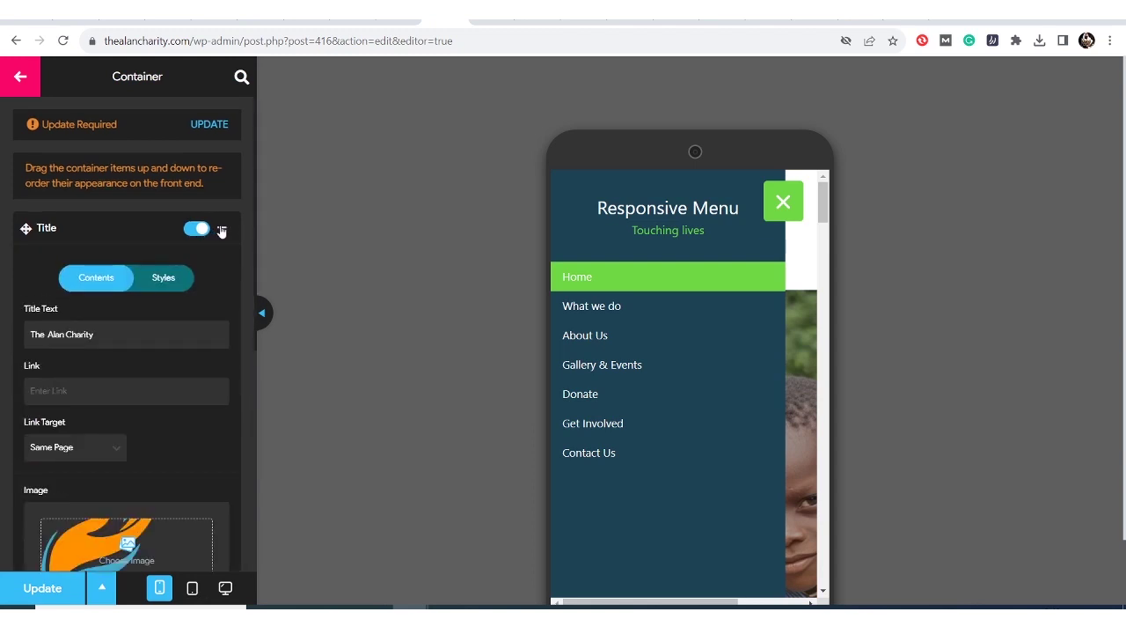
{"action": "left_click", "coordinate": [163, 279]}
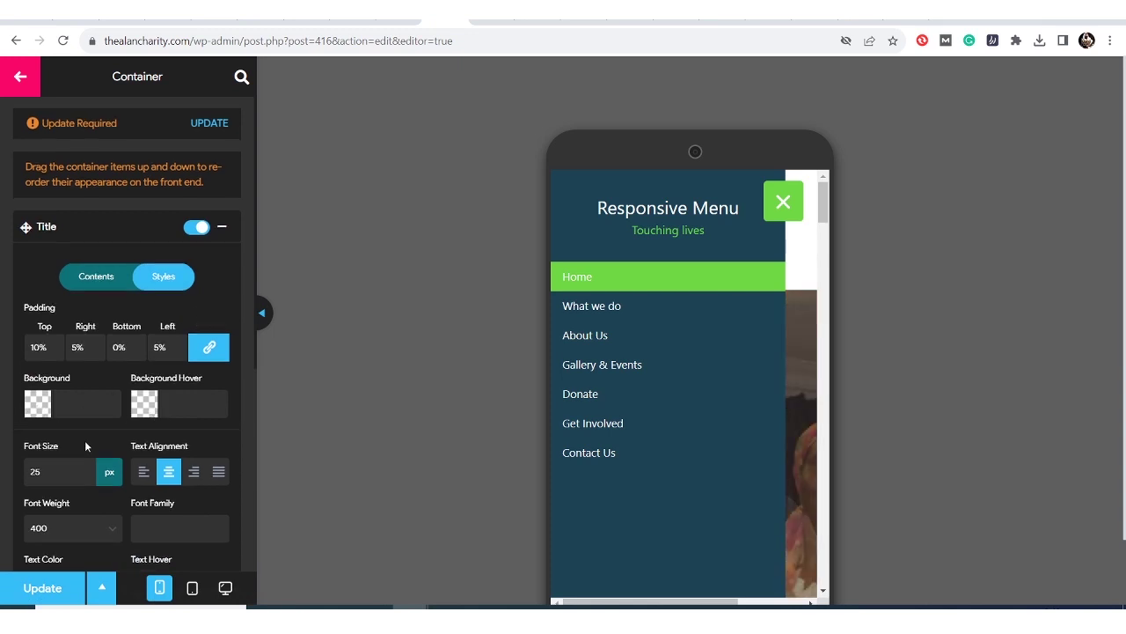
{"action": "scroll", "coordinate": [85, 440], "scroll_direction": "down", "scroll_amount": 1}
{"action": "scroll", "coordinate": [122, 438], "scroll_direction": "down", "scroll_amount": 1}
{"action": "scroll", "coordinate": [123, 438], "scroll_direction": "down", "scroll_amount": 1}
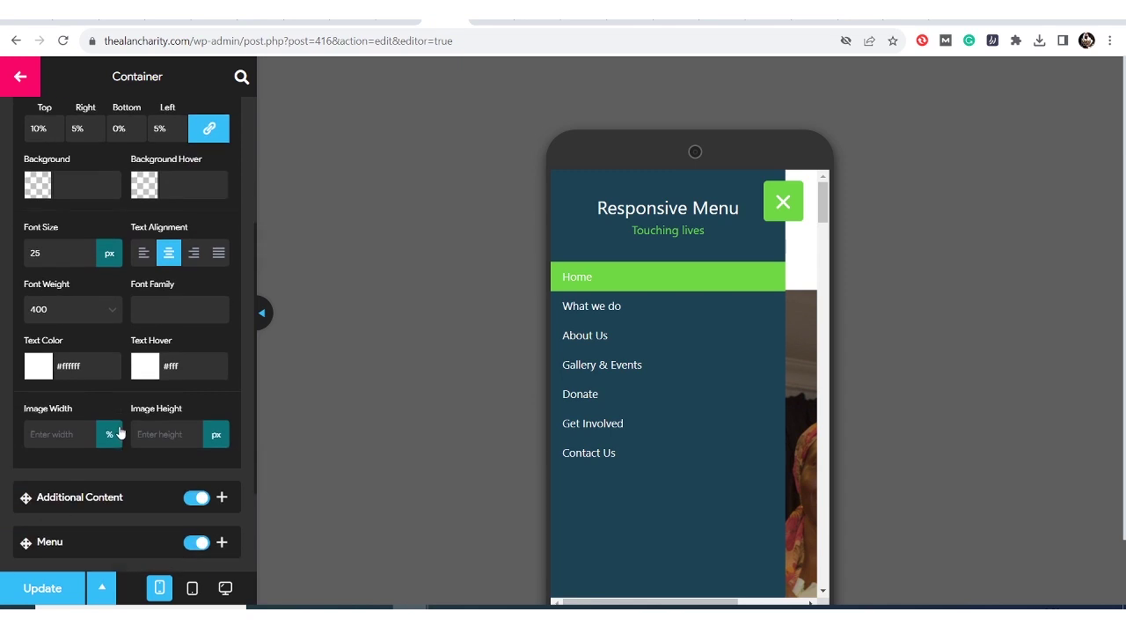
{"action": "left_click", "coordinate": [37, 370]}
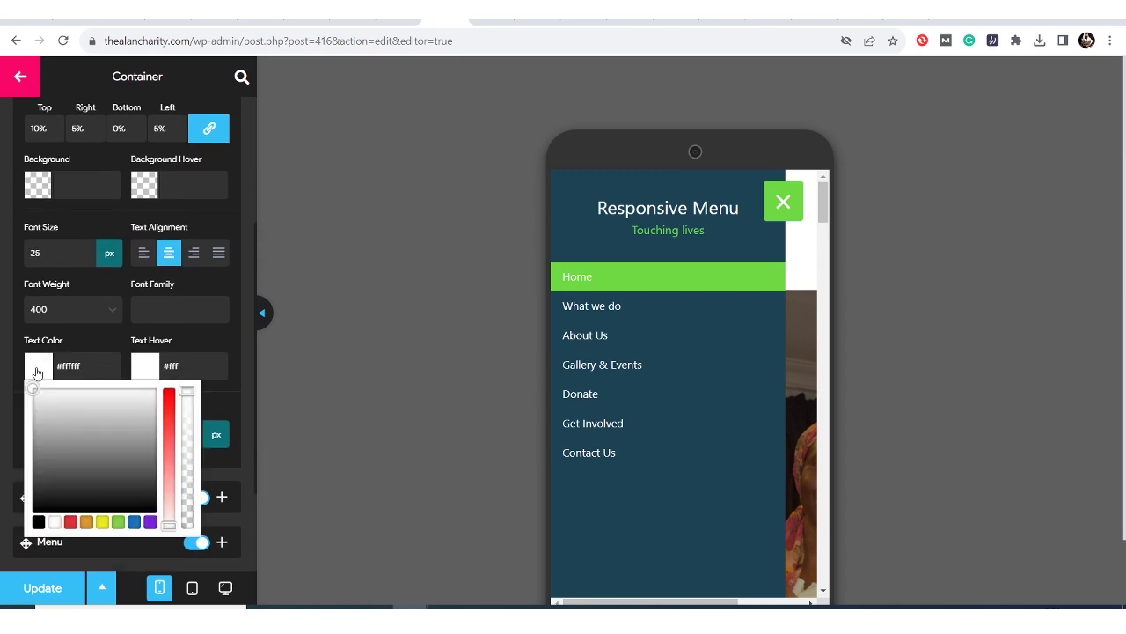
{"action": "mouse_move", "coordinate": [74, 444]}
{"action": "left_mouse_down"}
{"action": "mouse_move", "coordinate": [115, 495]}
{"action": "mouse_move", "coordinate": [83, 510]}
{"action": "mouse_move", "coordinate": [138, 458]}
{"action": "mouse_move", "coordinate": [65, 393]}
{"action": "mouse_move", "coordinate": [141, 439]}
{"action": "mouse_move", "coordinate": [45, 467]}
{"action": "mouse_move", "coordinate": [58, 508]}
{"action": "left_mouse_up"}
{"action": "left_click_drag", "start_coordinate": [71, 469], "coordinate": [49, 403]}
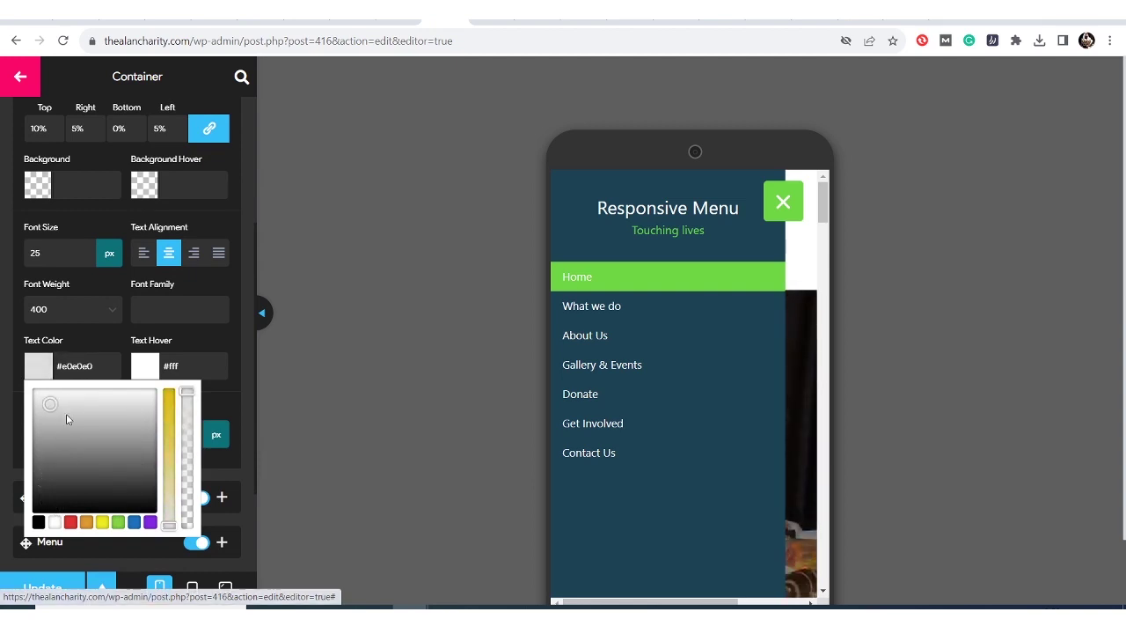
{"action": "left_click", "coordinate": [103, 334]}
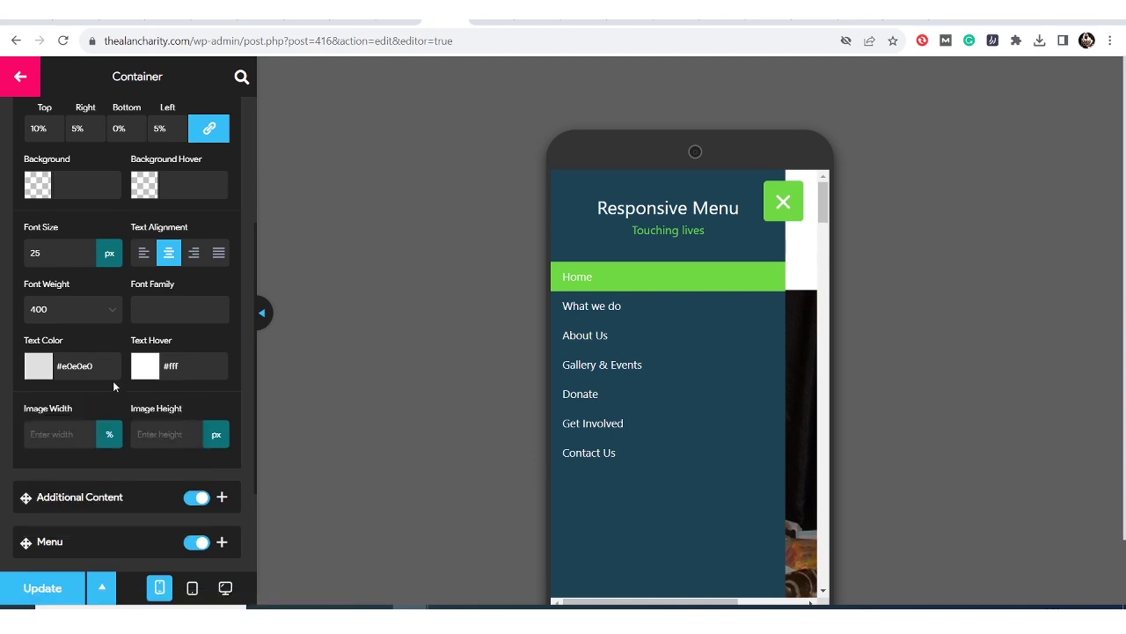
{"action": "scroll", "coordinate": [112, 381], "scroll_direction": "down", "scroll_amount": 1}
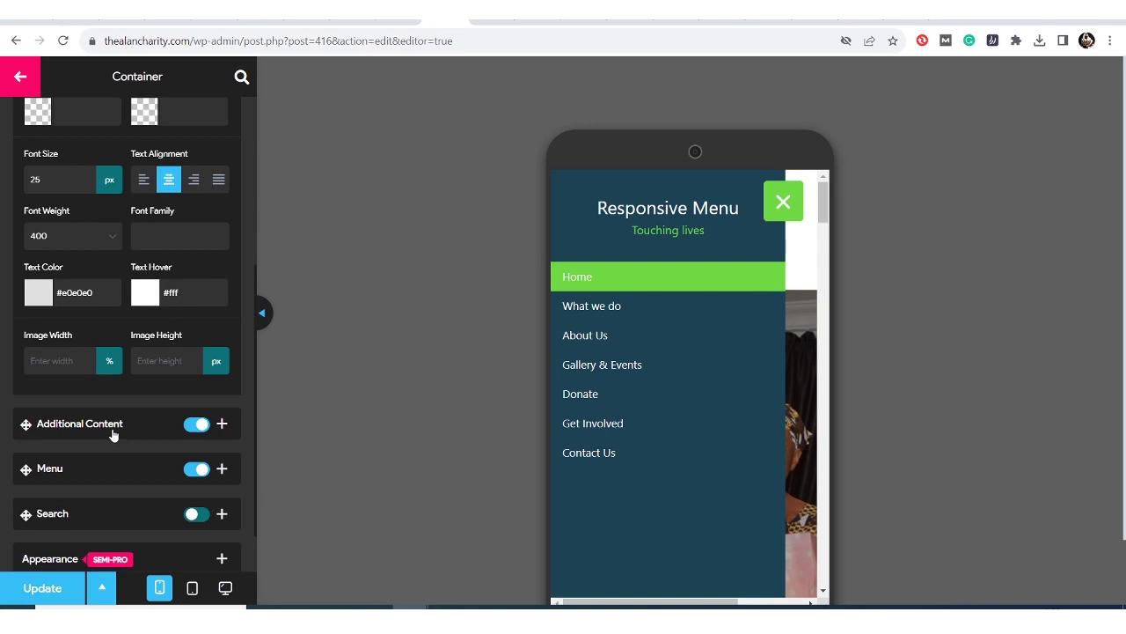
{"action": "scroll", "coordinate": [113, 433], "scroll_direction": "up", "scroll_amount": 4}
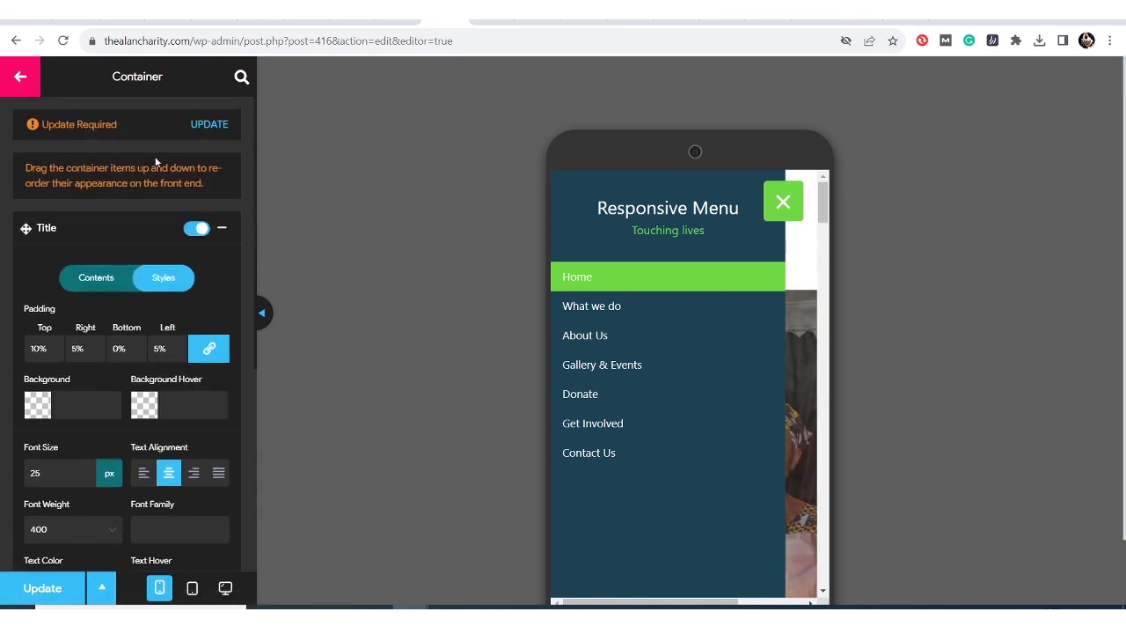
Step: Apply the pending update to the preview, open the mobile menu to check its logo and text, and collapse the title settings
{"action": "left_click", "coordinate": [208, 125]}
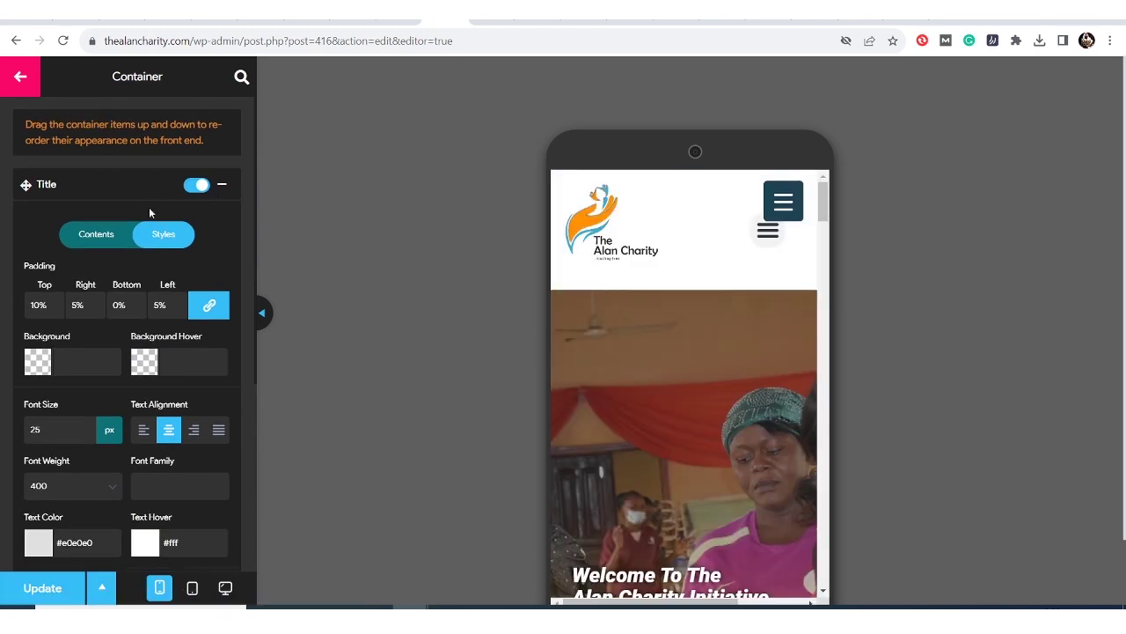
{"action": "left_click", "coordinate": [773, 203]}
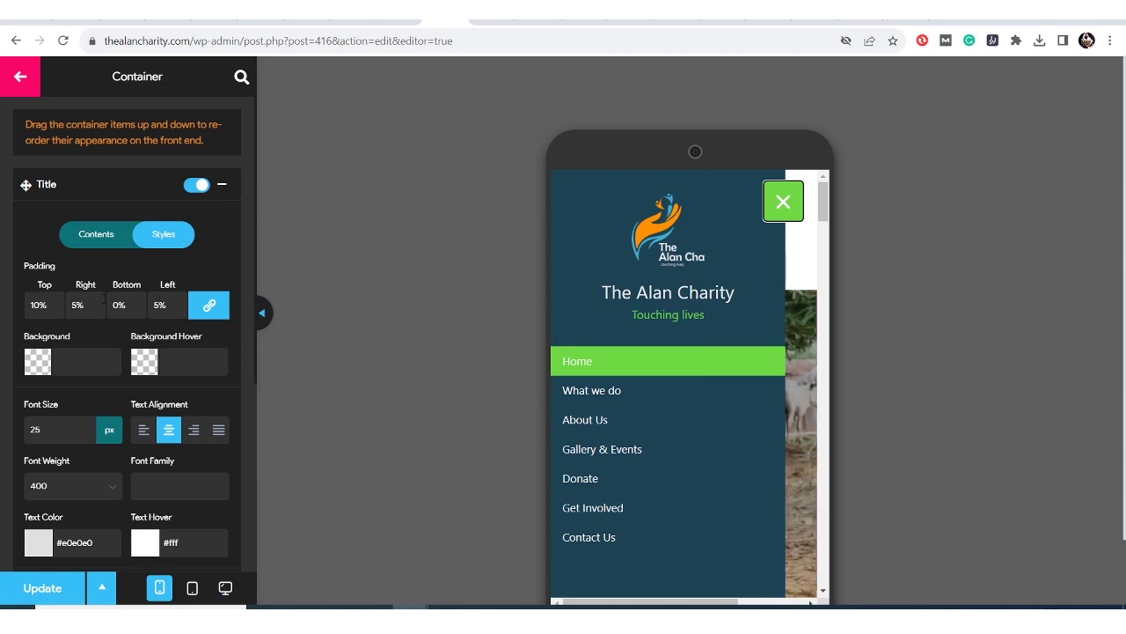
{"action": "scroll", "coordinate": [101, 257], "scroll_direction": "down", "scroll_amount": 2}
{"action": "scroll", "coordinate": [102, 259], "scroll_direction": "up", "scroll_amount": 2}
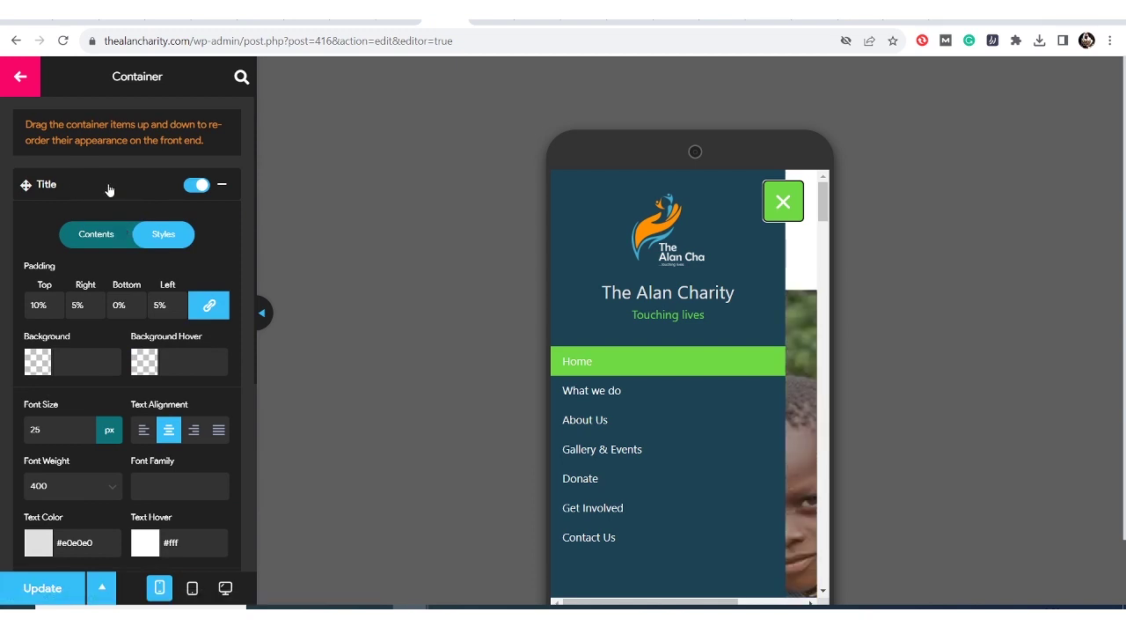
{"action": "left_click", "coordinate": [222, 183]}
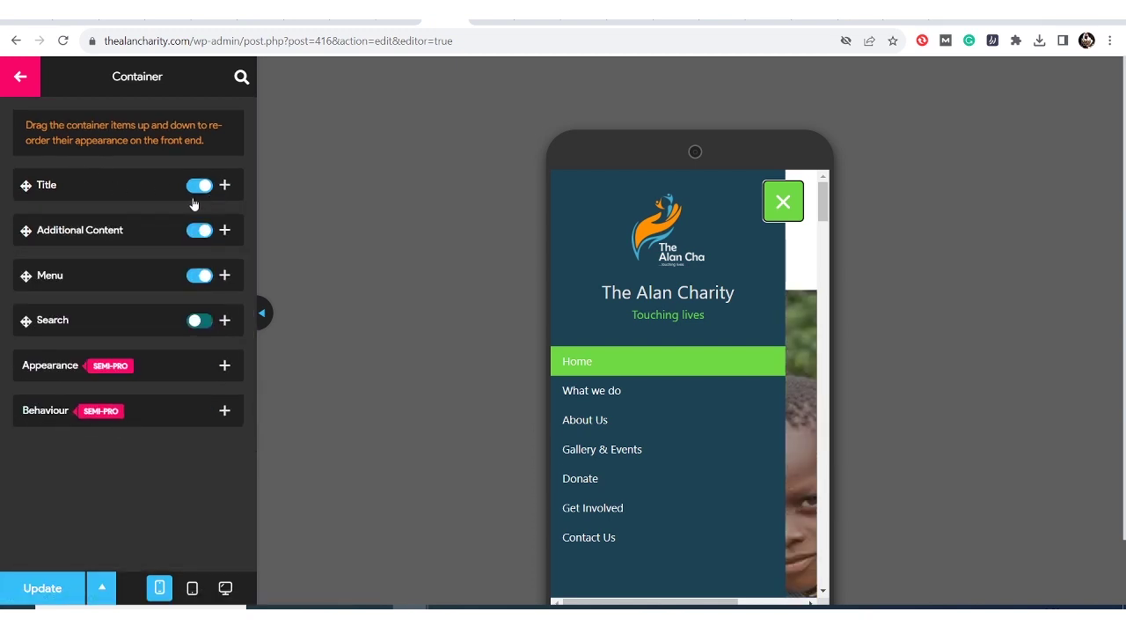
Step: Review the container's additional content and menu settings, and compare the new menu with the site's original hamburger menu in the phone preview
{"action": "left_click", "coordinate": [94, 230]}
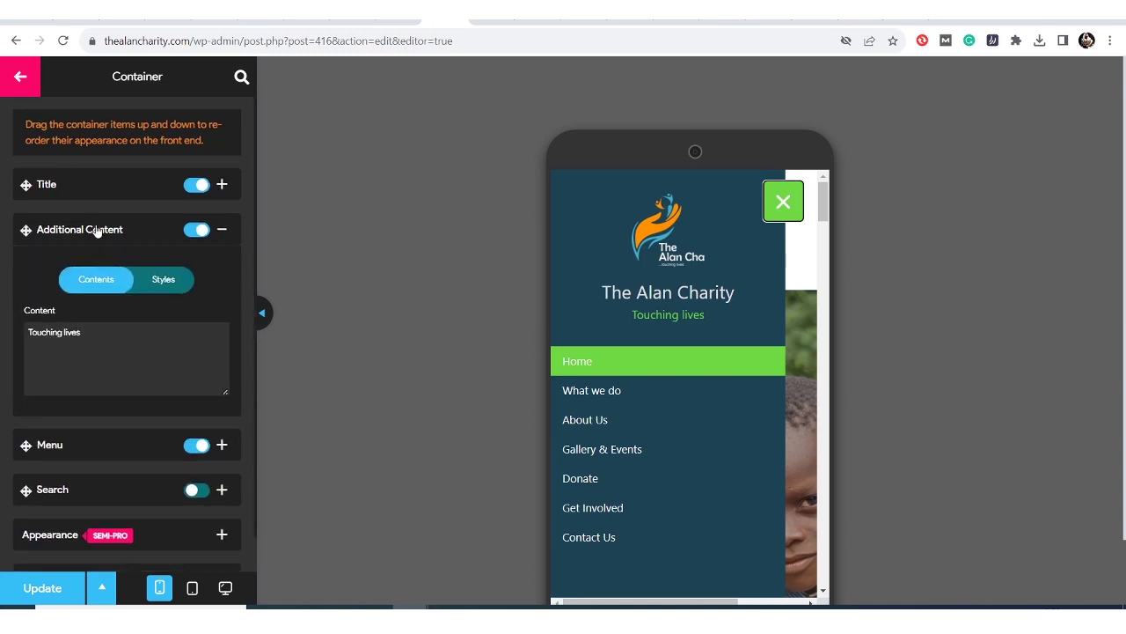
{"action": "left_click", "coordinate": [97, 230]}
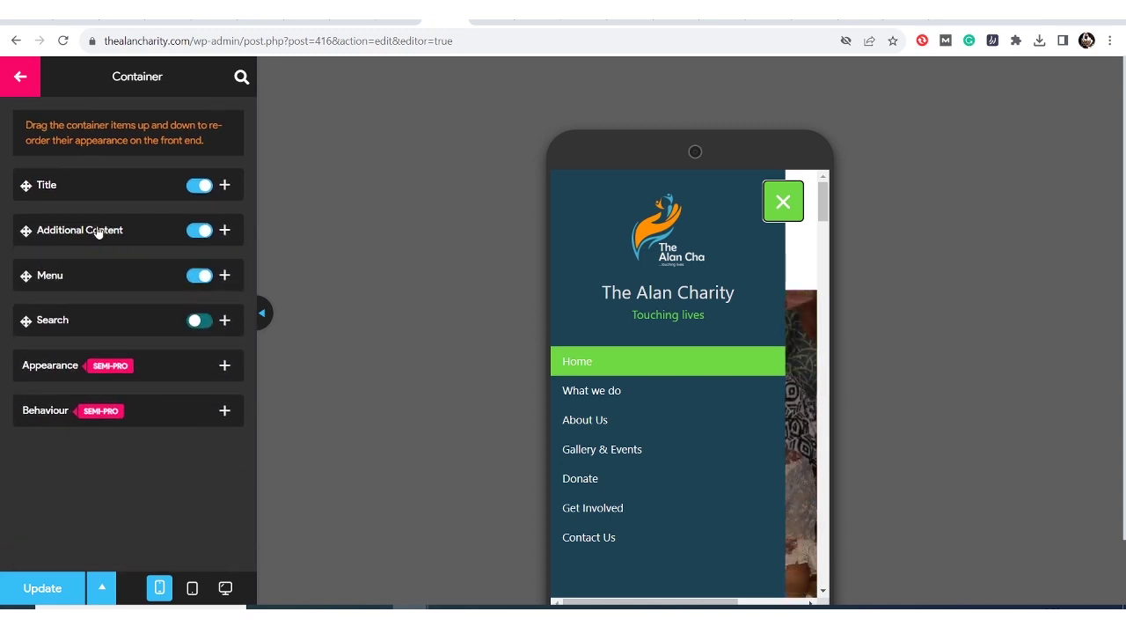
{"action": "left_click", "coordinate": [92, 275]}
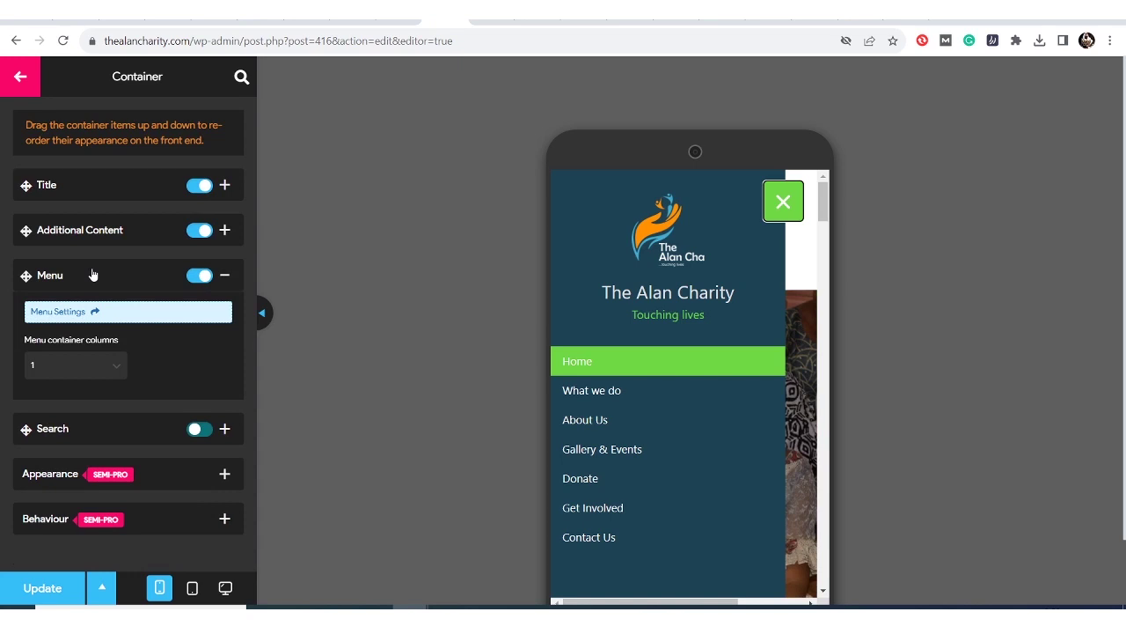
{"action": "left_click", "coordinate": [92, 275]}
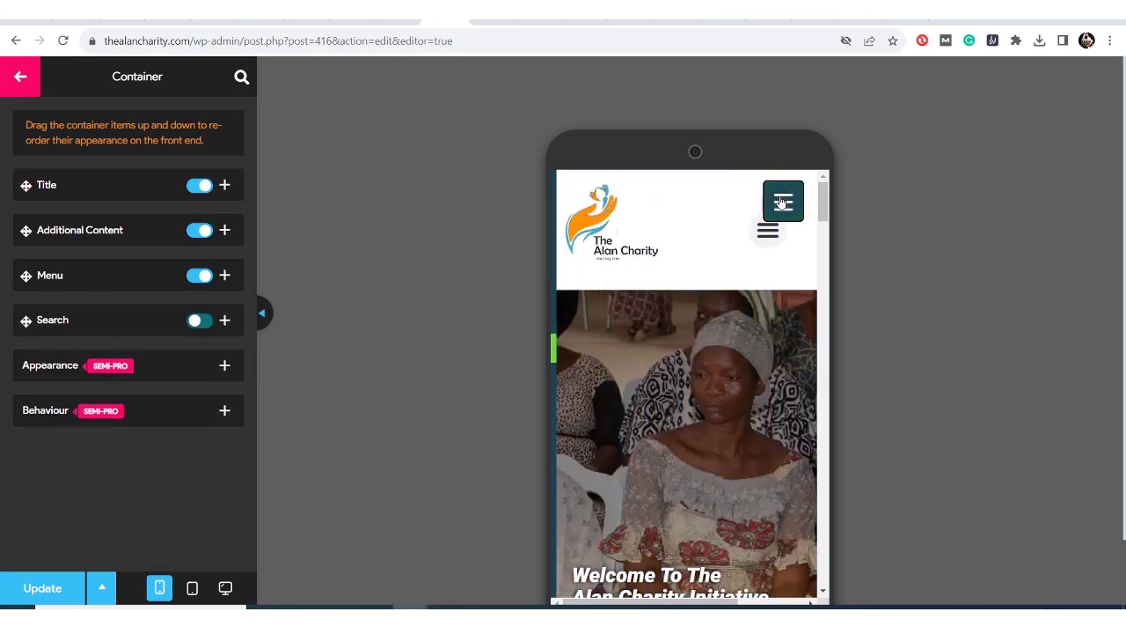
{"action": "left_click", "coordinate": [768, 234]}
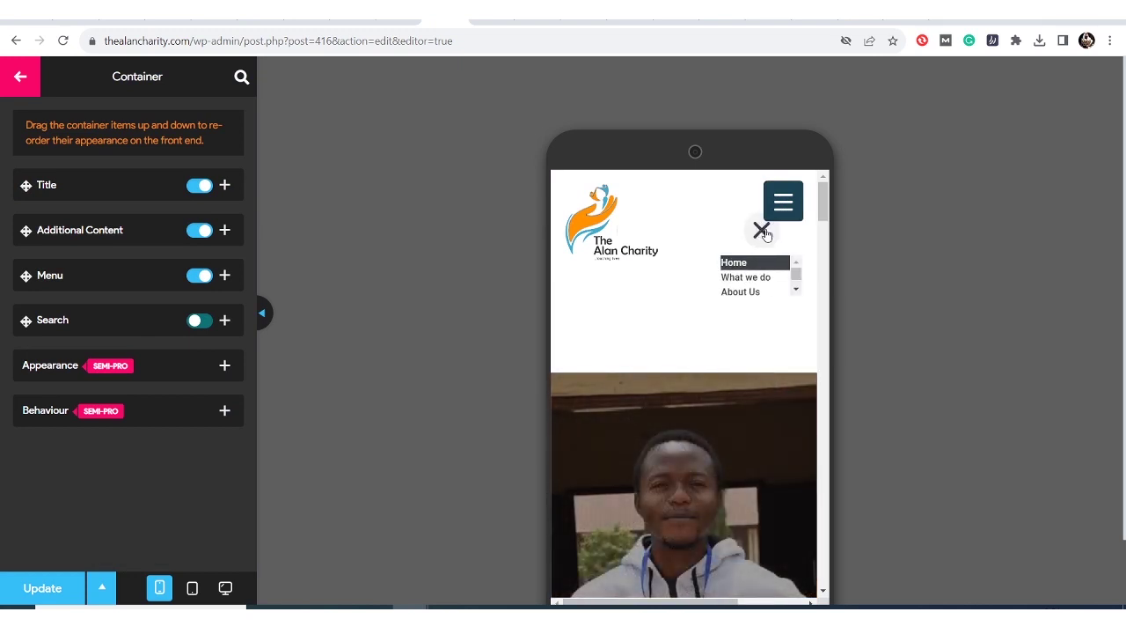
{"action": "left_click", "coordinate": [767, 233]}
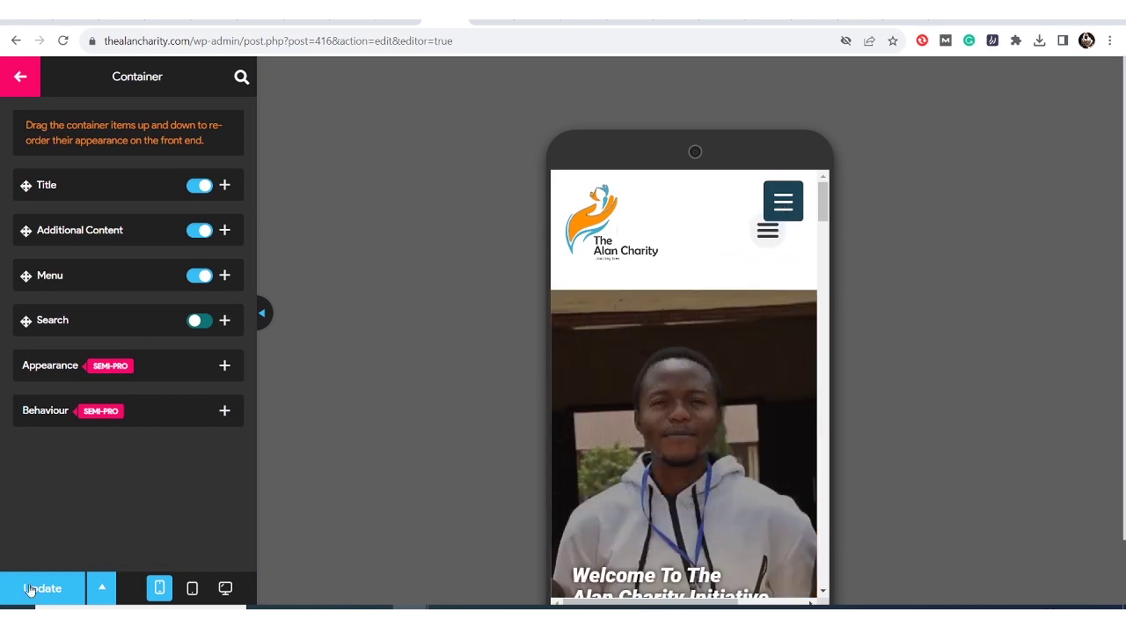
Step: Test placing the Title and Additional Content items below the Menu item, and restore their original order above it
{"action": "left_click_drag", "start_coordinate": [76, 184], "coordinate": [68, 325]}
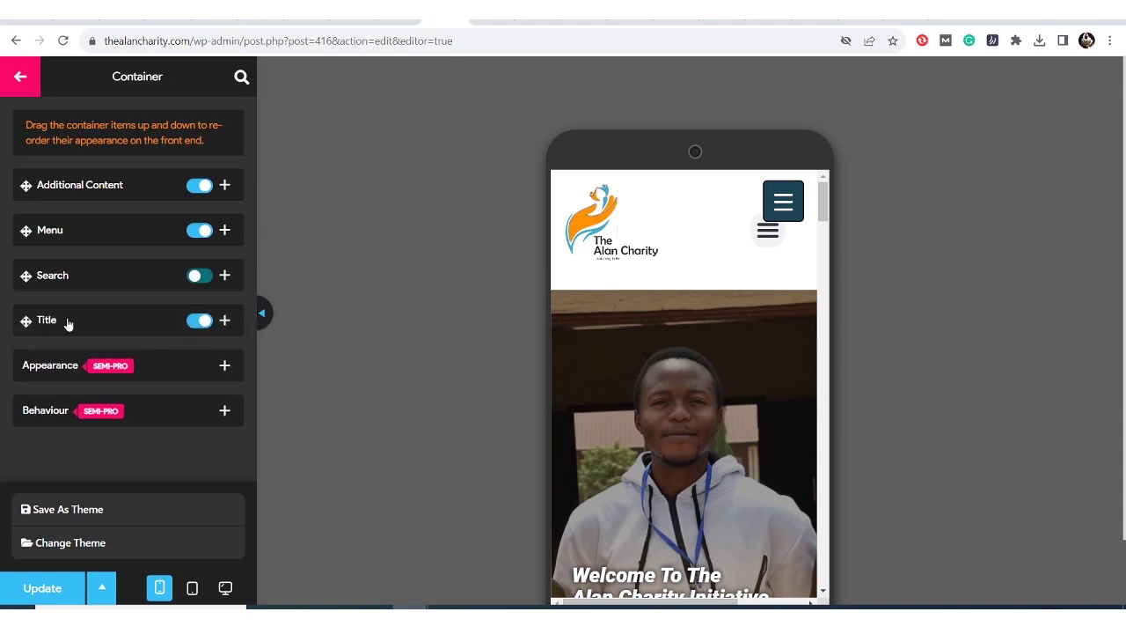
{"action": "left_click", "coordinate": [783, 202]}
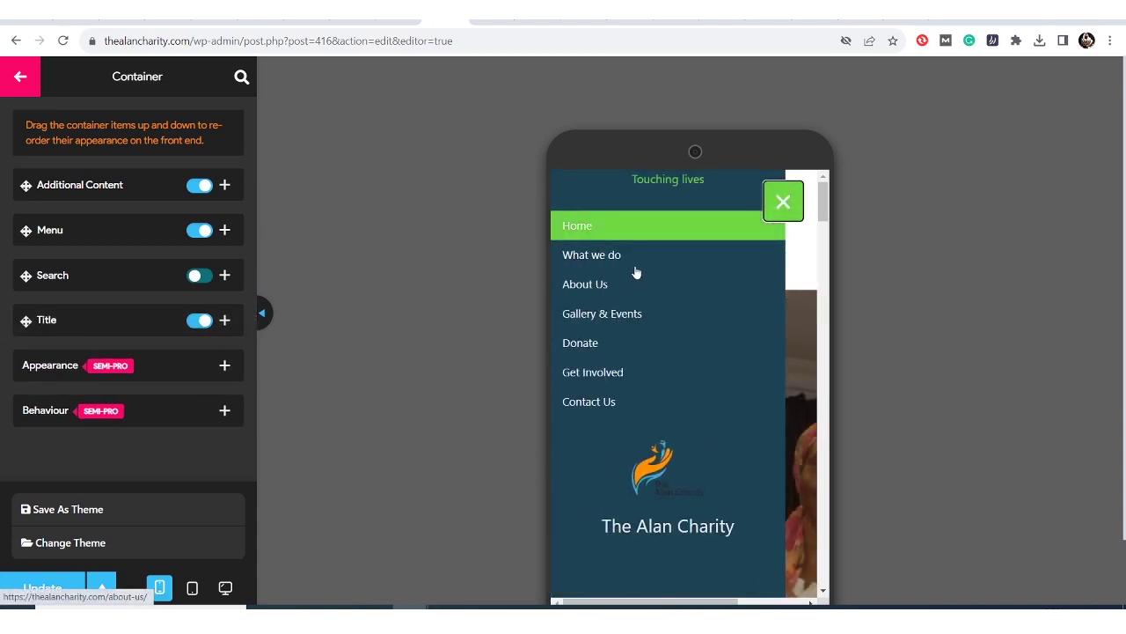
{"action": "left_click_drag", "start_coordinate": [85, 188], "coordinate": [68, 317]}
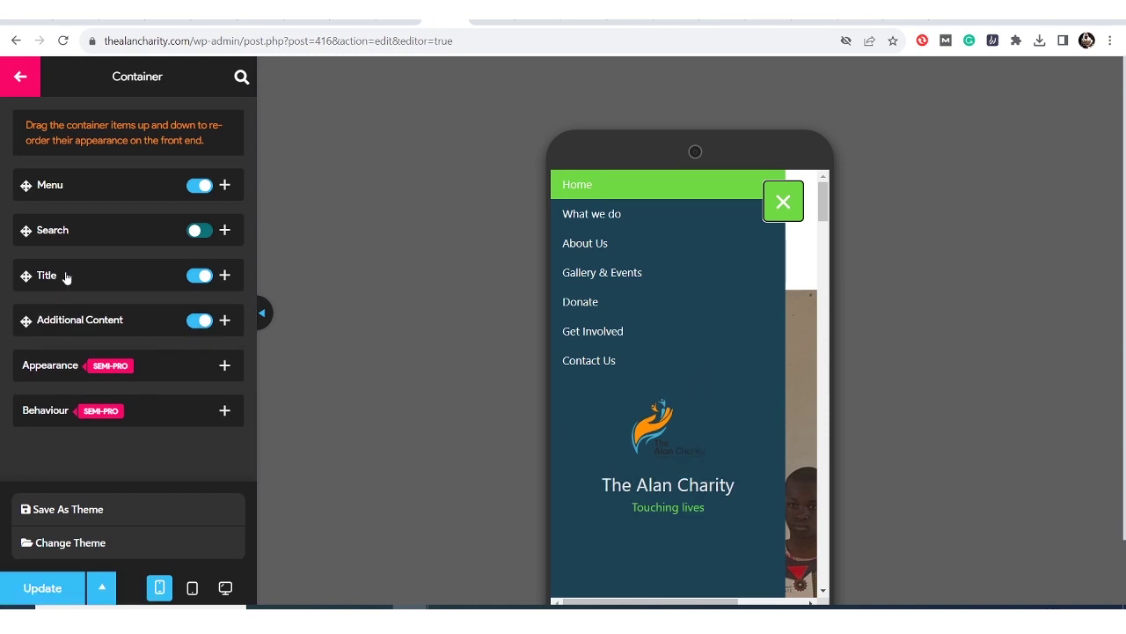
{"action": "left_click_drag", "start_coordinate": [66, 277], "coordinate": [65, 212]}
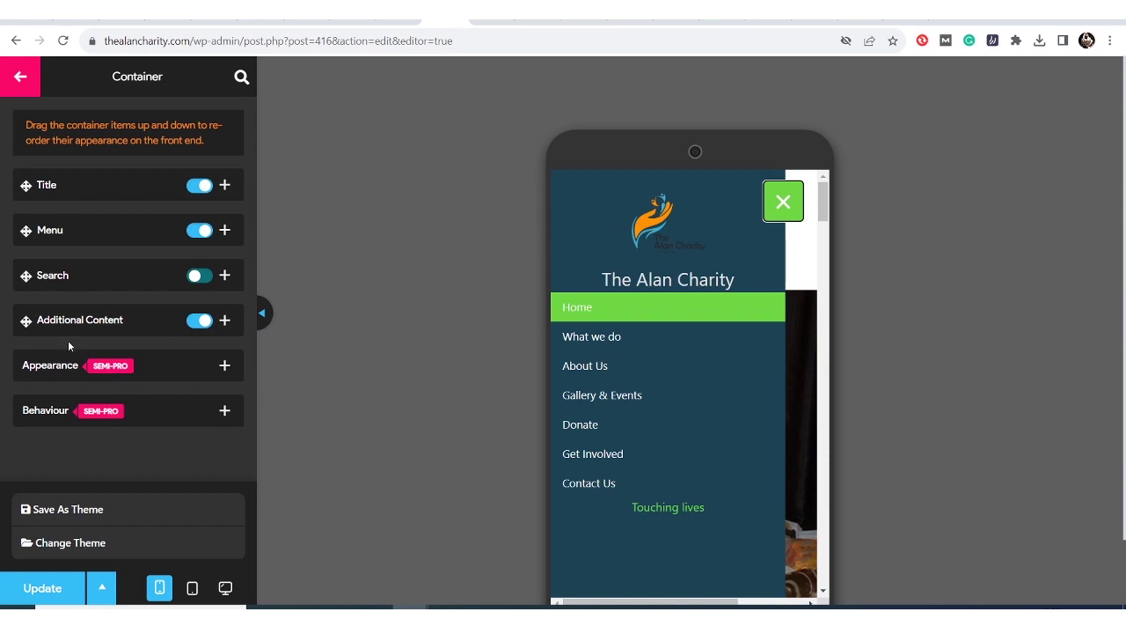
{"action": "left_click_drag", "start_coordinate": [69, 324], "coordinate": [65, 222]}
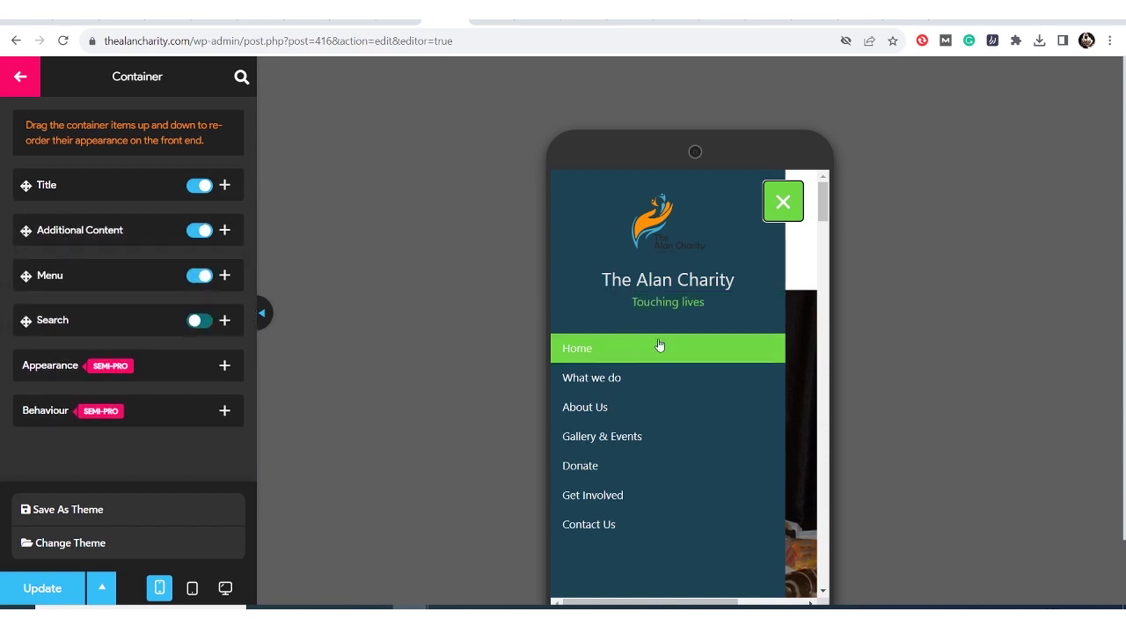
{"action": "left_click", "coordinate": [783, 204]}
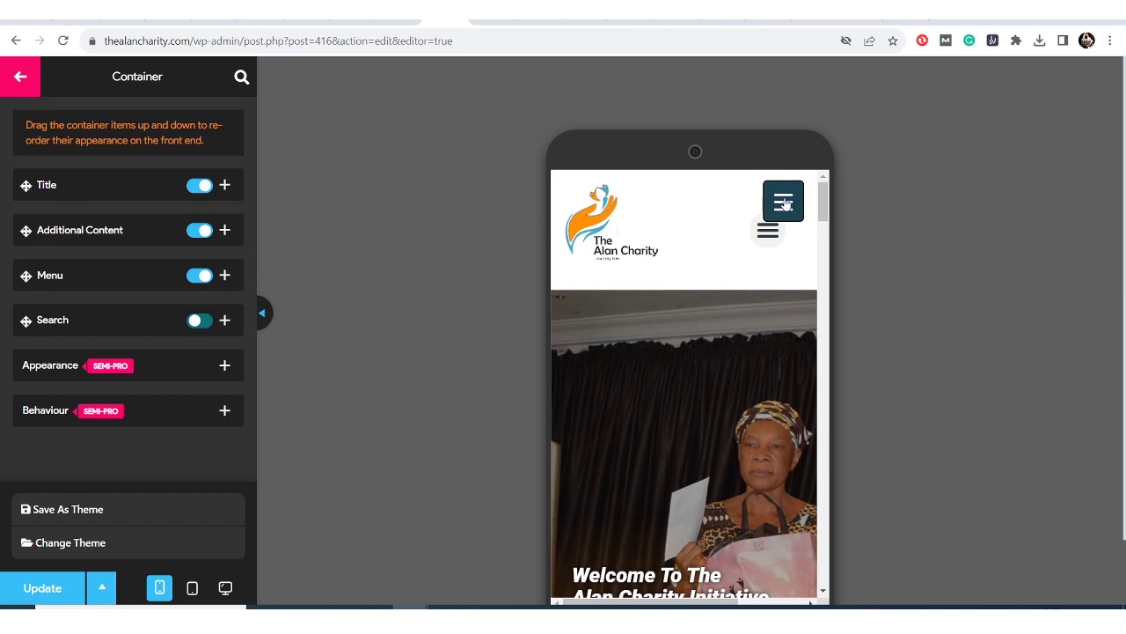
{"action": "left_click", "coordinate": [783, 202]}
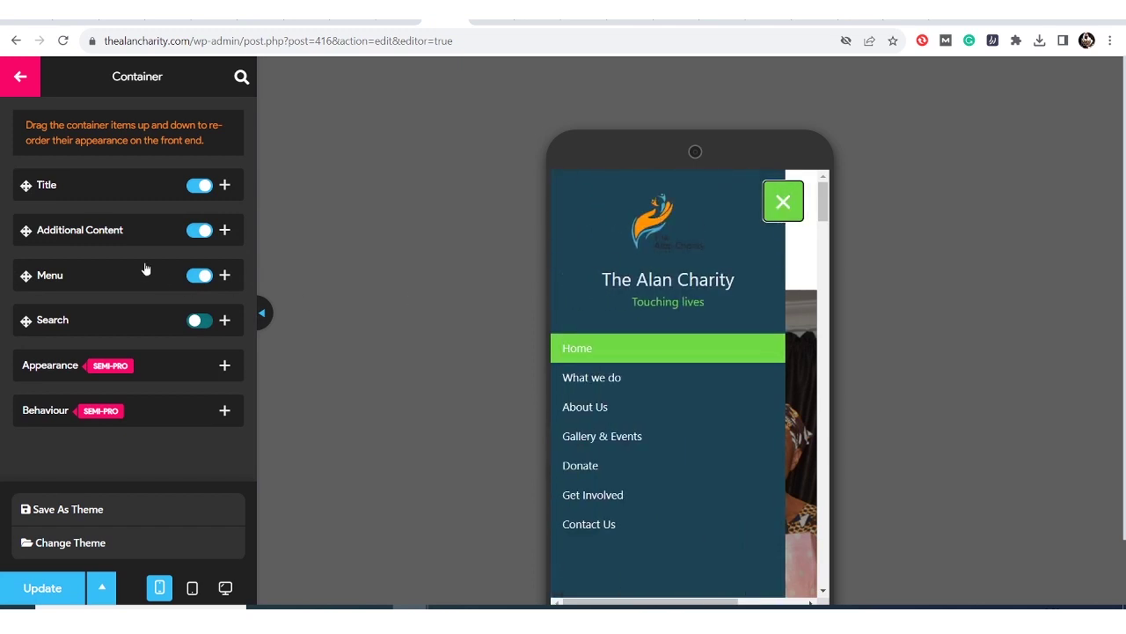
Step: Replace the container's title image with cropped-allan.png from the media library and save the menu
{"action": "left_click", "coordinate": [75, 184]}
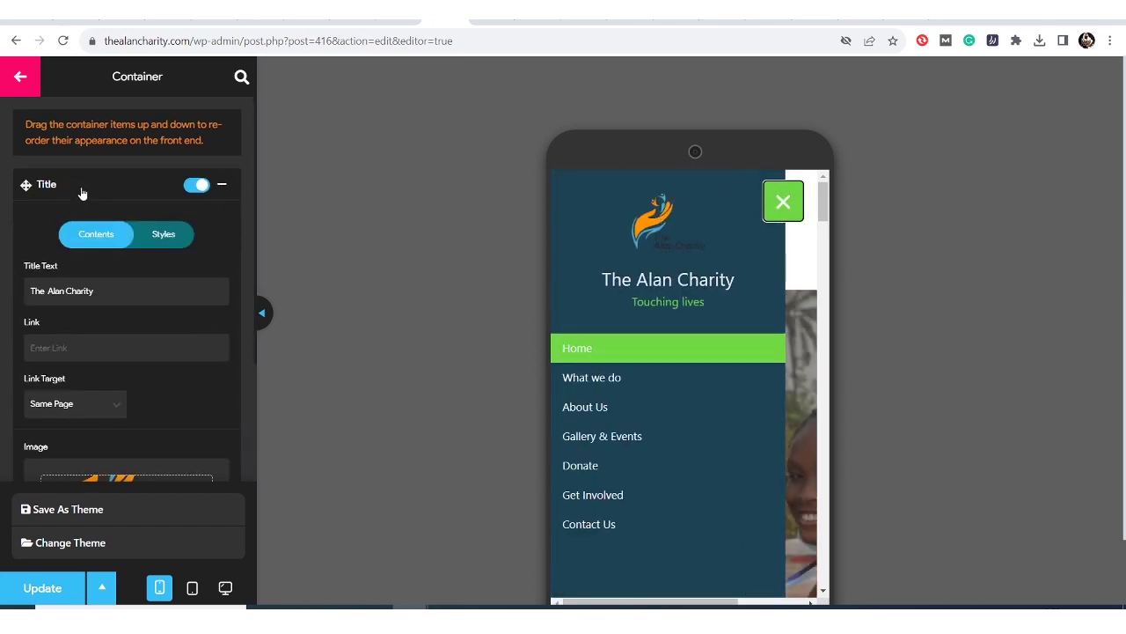
{"action": "scroll", "coordinate": [88, 398], "scroll_direction": "down", "scroll_amount": 3}
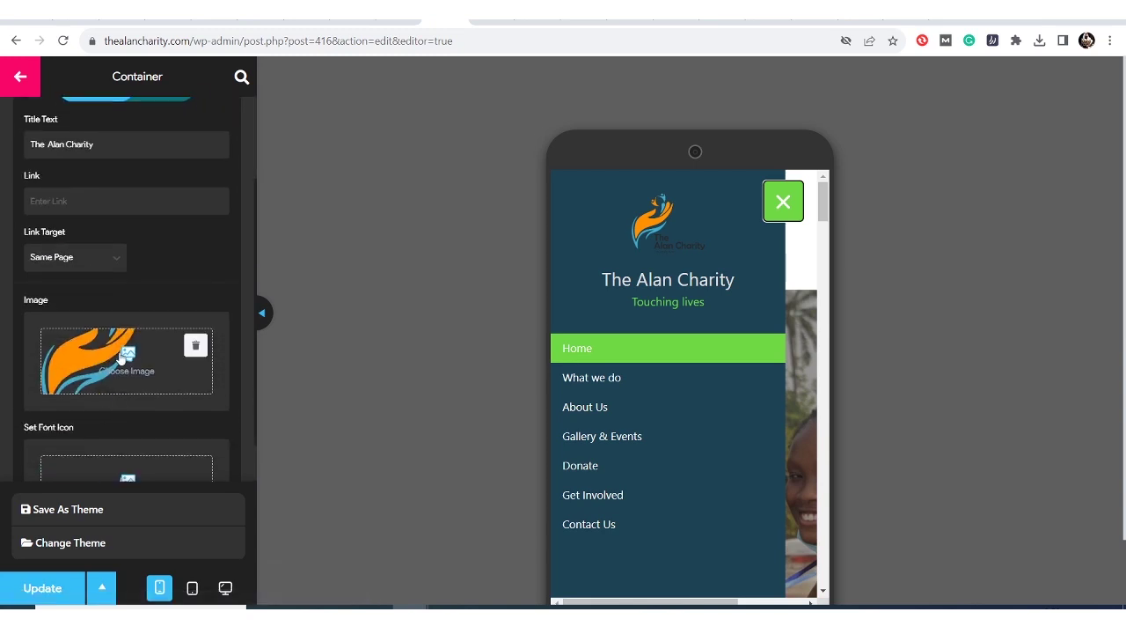
{"action": "left_click", "coordinate": [123, 359]}
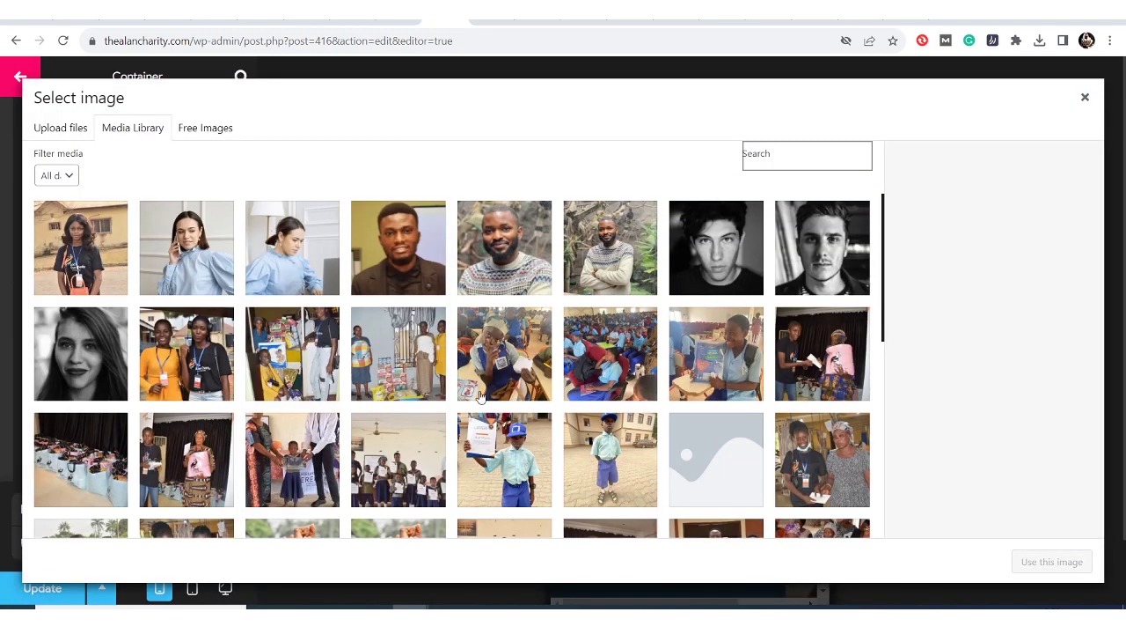
{"action": "scroll", "coordinate": [479, 398], "scroll_direction": "down", "scroll_amount": 5}
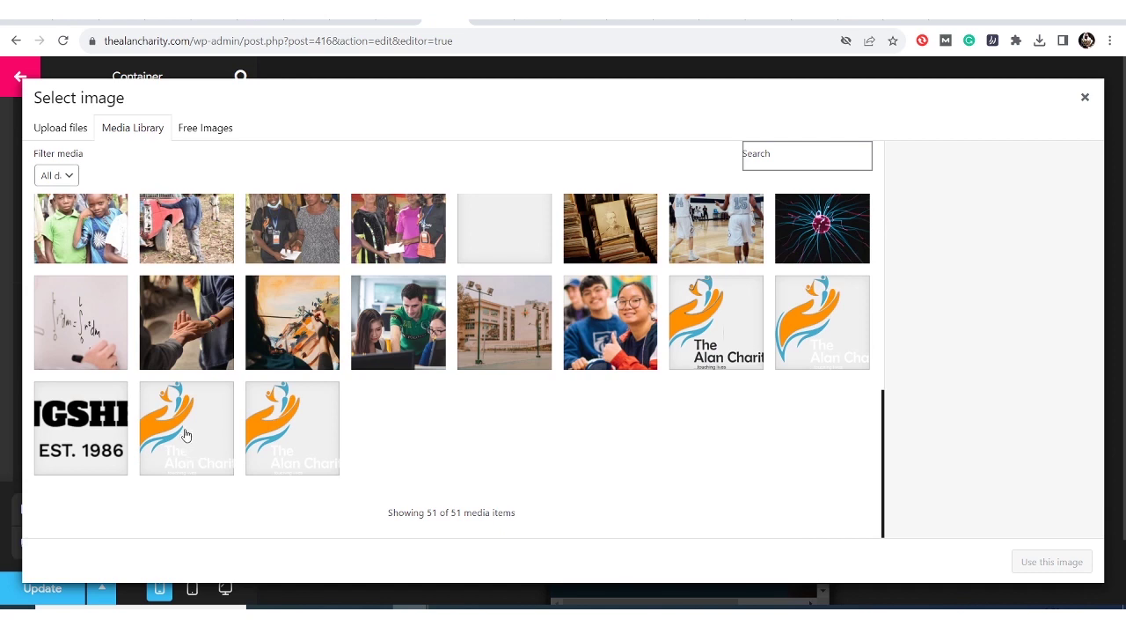
{"action": "left_click", "coordinate": [202, 428]}
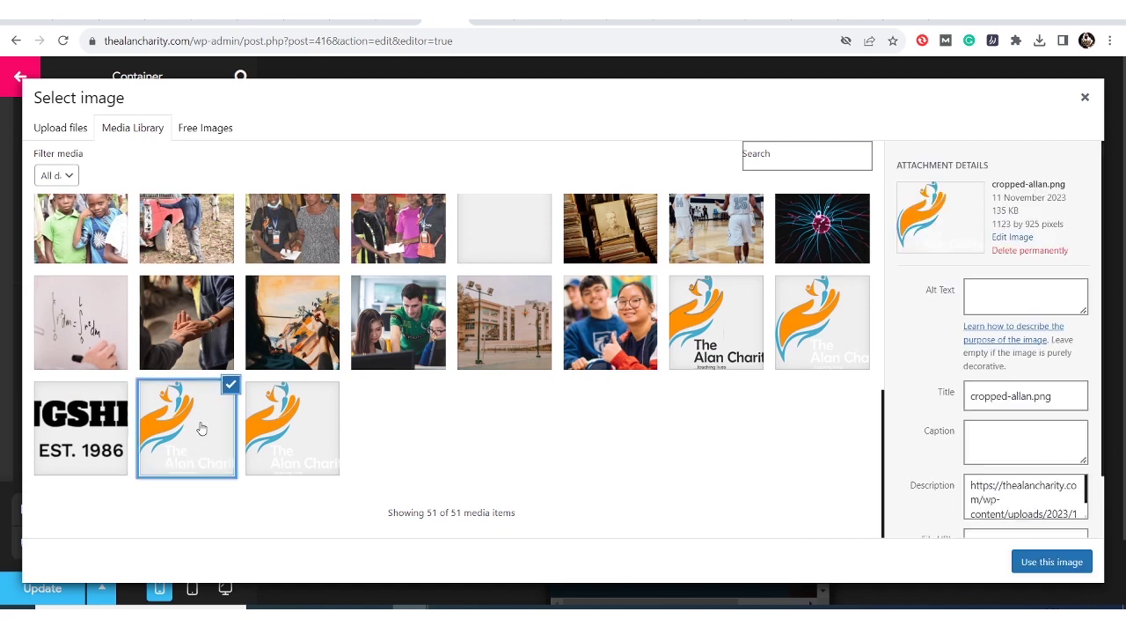
{"action": "left_click", "coordinate": [1045, 564]}
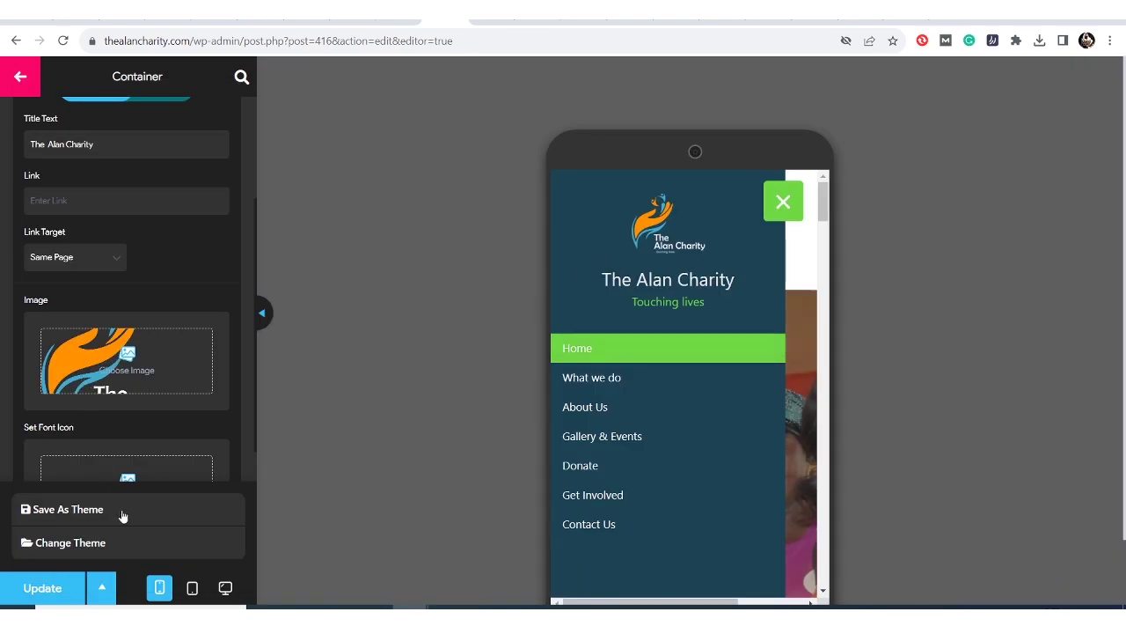
{"action": "left_click", "coordinate": [46, 589]}
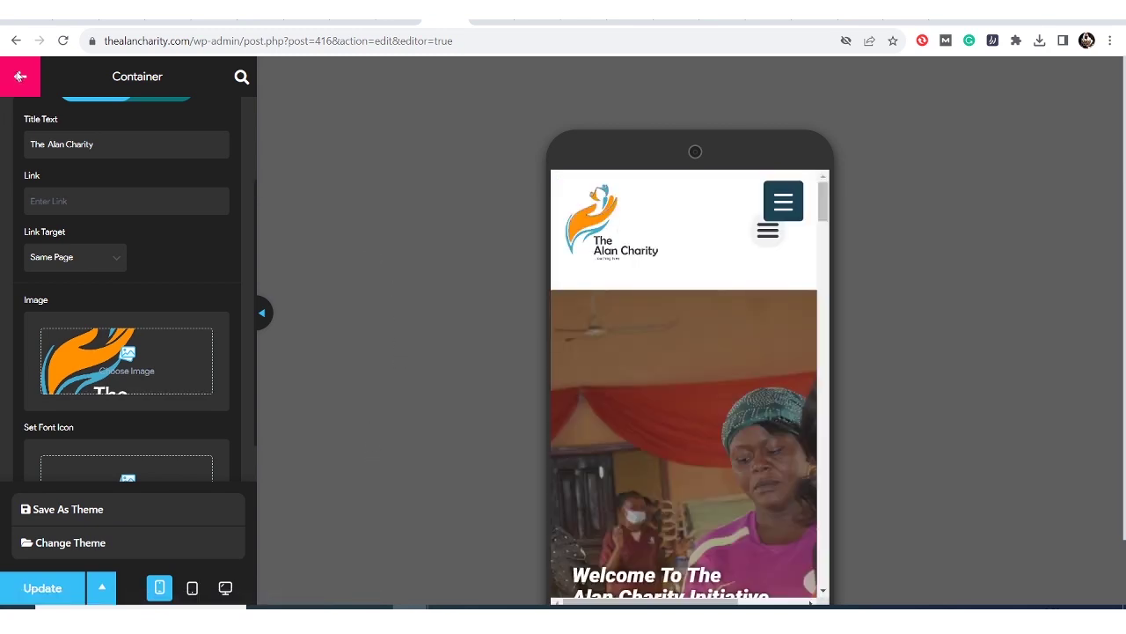
Step: Preview the site at tablet and desktop sizes, and open the menu in the tablet preview
{"action": "left_click", "coordinate": [193, 587]}
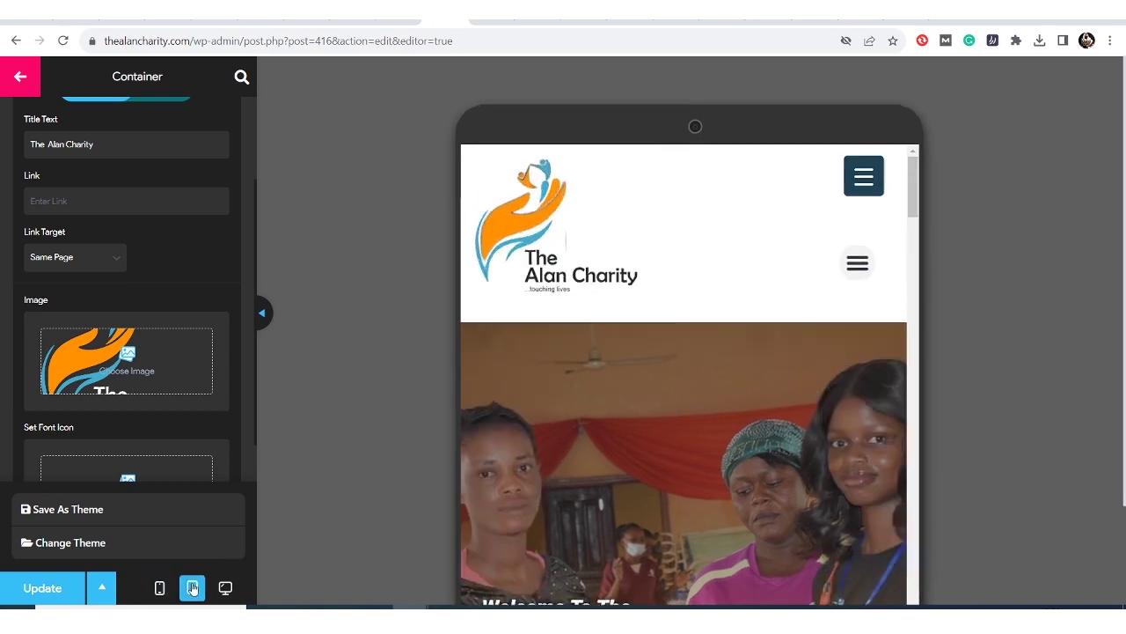
{"action": "left_click", "coordinate": [230, 587]}
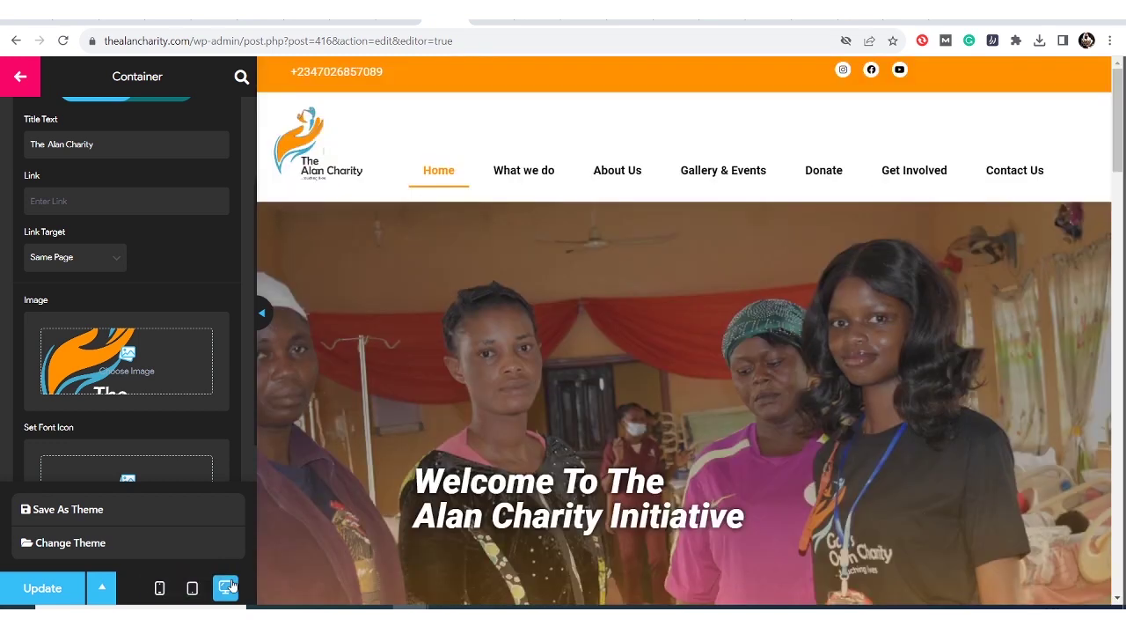
{"action": "left_click", "coordinate": [187, 589]}
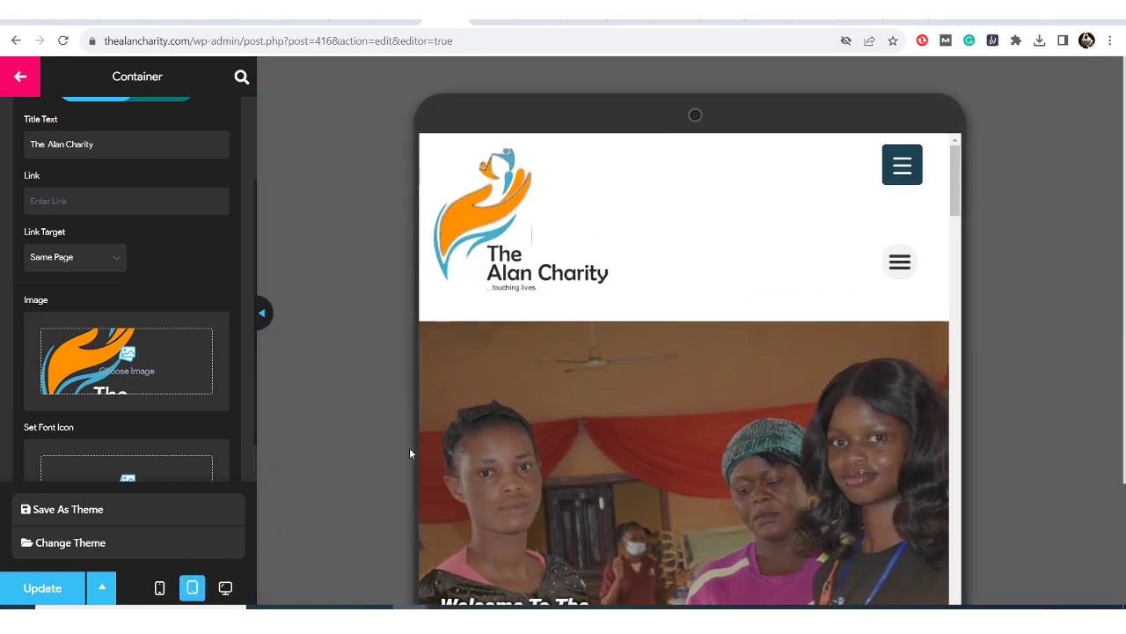
{"action": "left_click", "coordinate": [898, 180]}
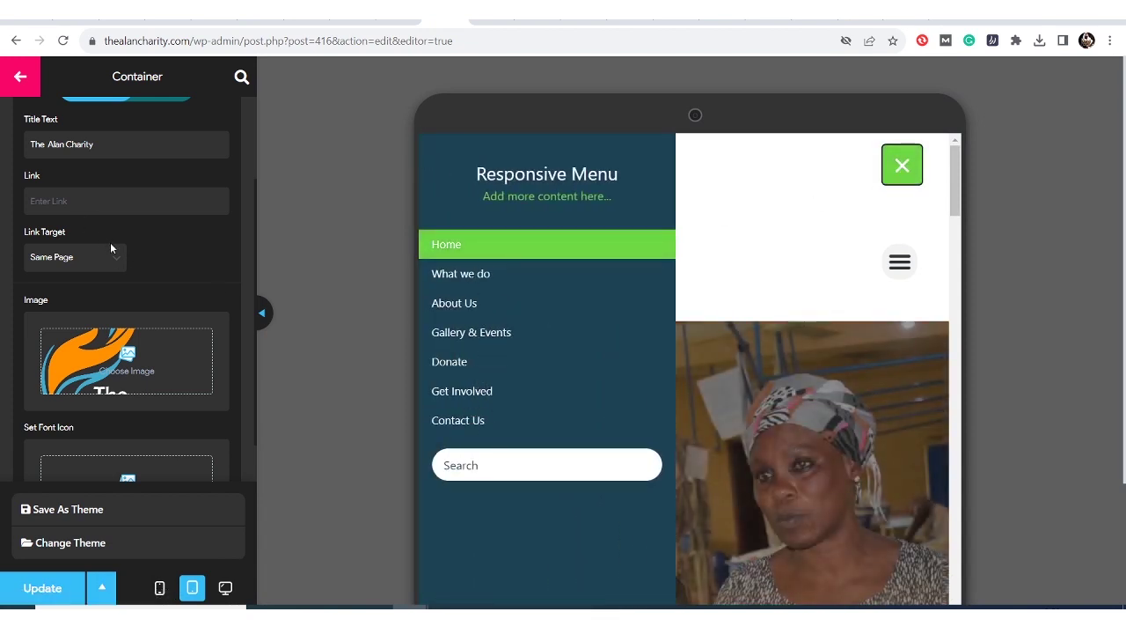
Step: Collapse the title settings and disable the container's search box for the tablet view
{"action": "scroll", "coordinate": [123, 244], "scroll_direction": "up", "scroll_amount": 2}
{"action": "left_click", "coordinate": [222, 184]}
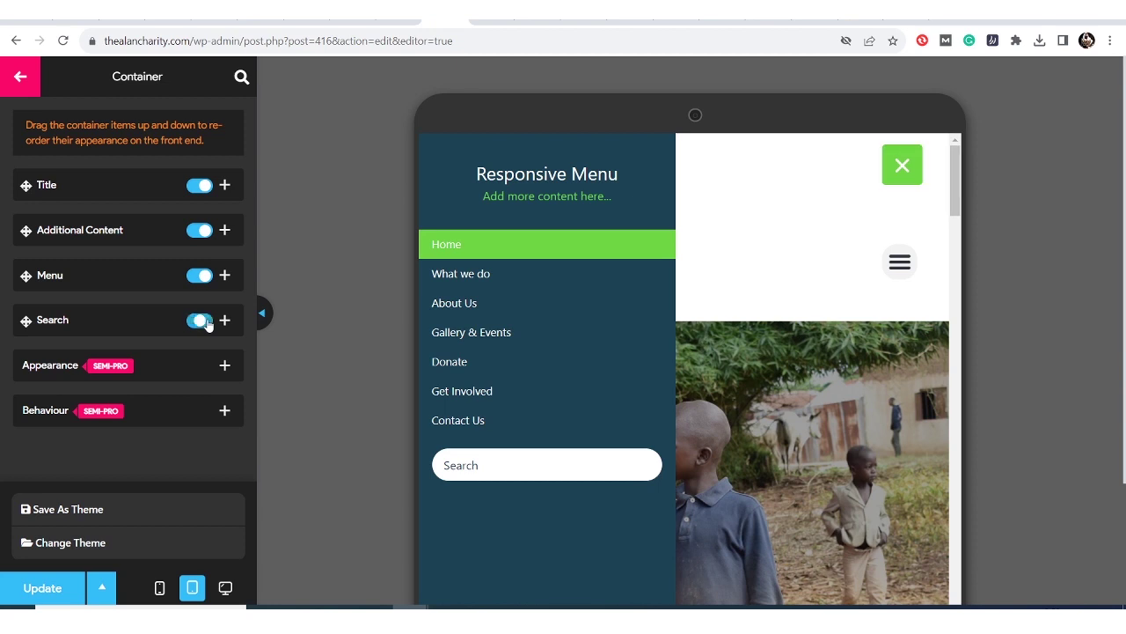
{"action": "left_click", "coordinate": [198, 321]}
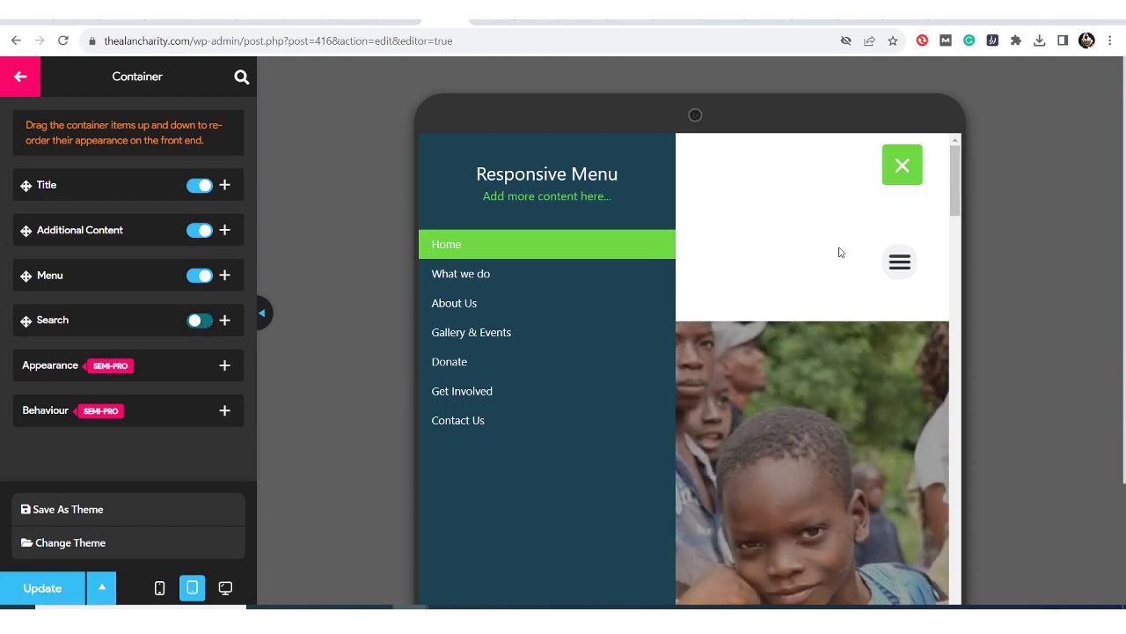
Step: Compare how the menu appears in the phone, tablet and desktop previews
{"action": "left_click", "coordinate": [160, 588]}
{"action": "left_click", "coordinate": [195, 588]}
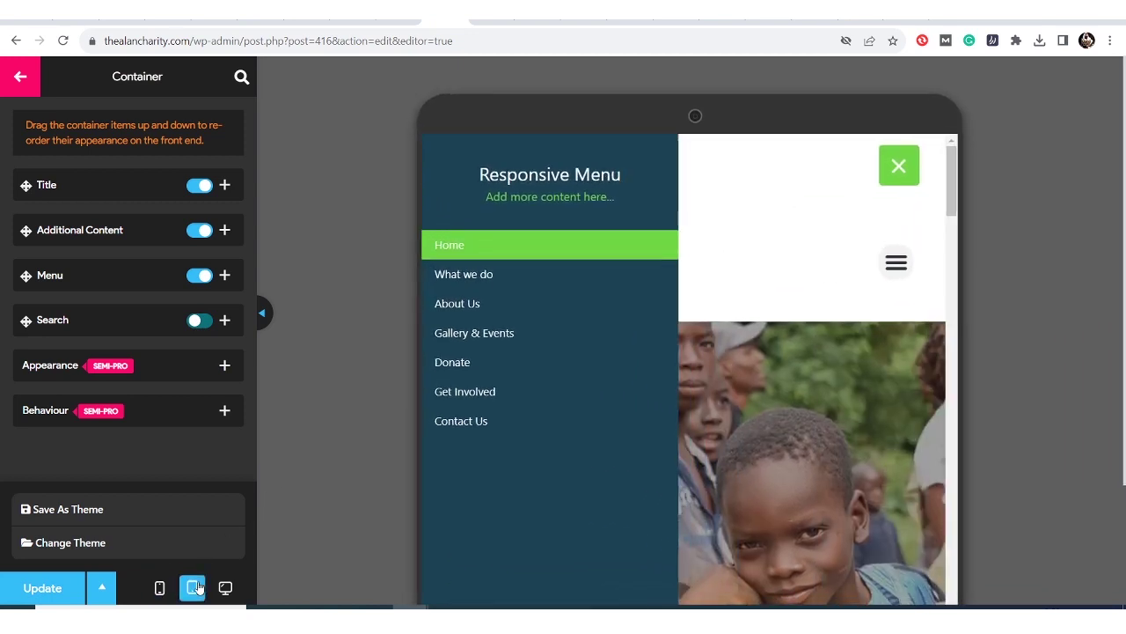
{"action": "left_click", "coordinate": [226, 588]}
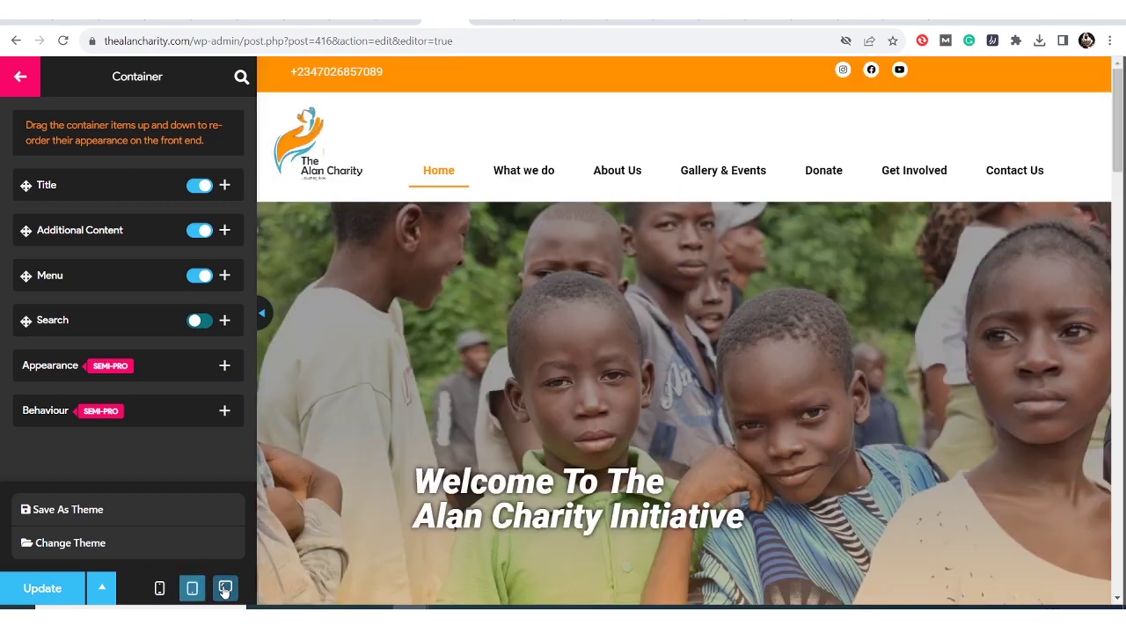
{"action": "left_click", "coordinate": [190, 588]}
Step: Save the menu changes with the phone preview active and go back to the Mobile Menu settings
{"action": "left_click", "coordinate": [159, 587]}
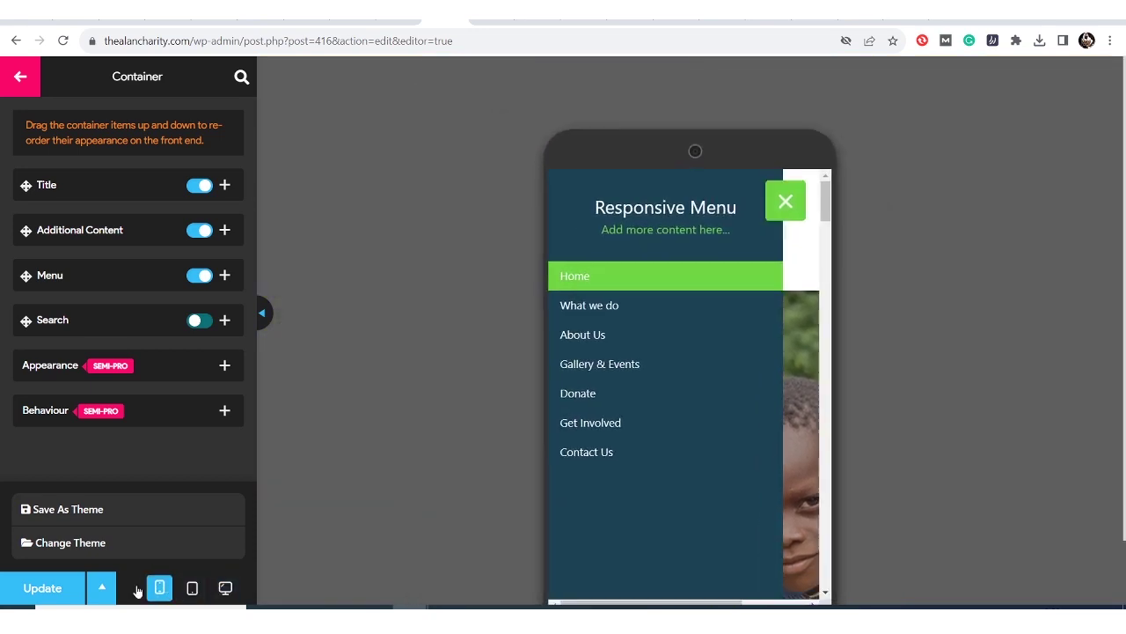
{"action": "left_click", "coordinate": [50, 591]}
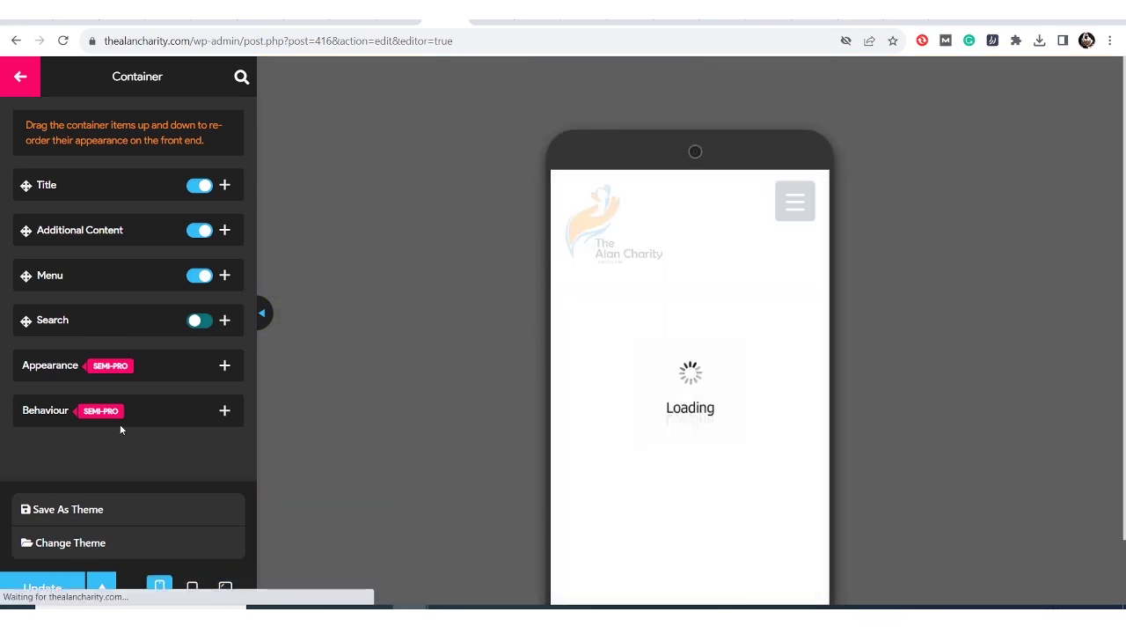
{"action": "left_click", "coordinate": [18, 83]}
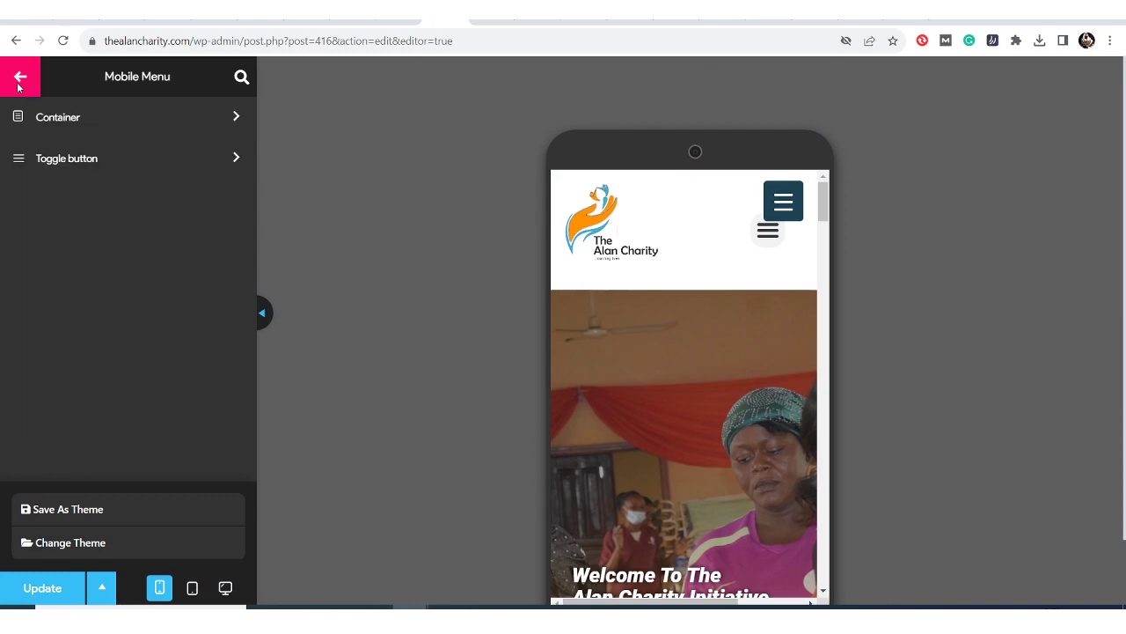
Step: In the toggle button's position settings, set the distance from the top to 58 px for the phone view
{"action": "left_click", "coordinate": [110, 159]}
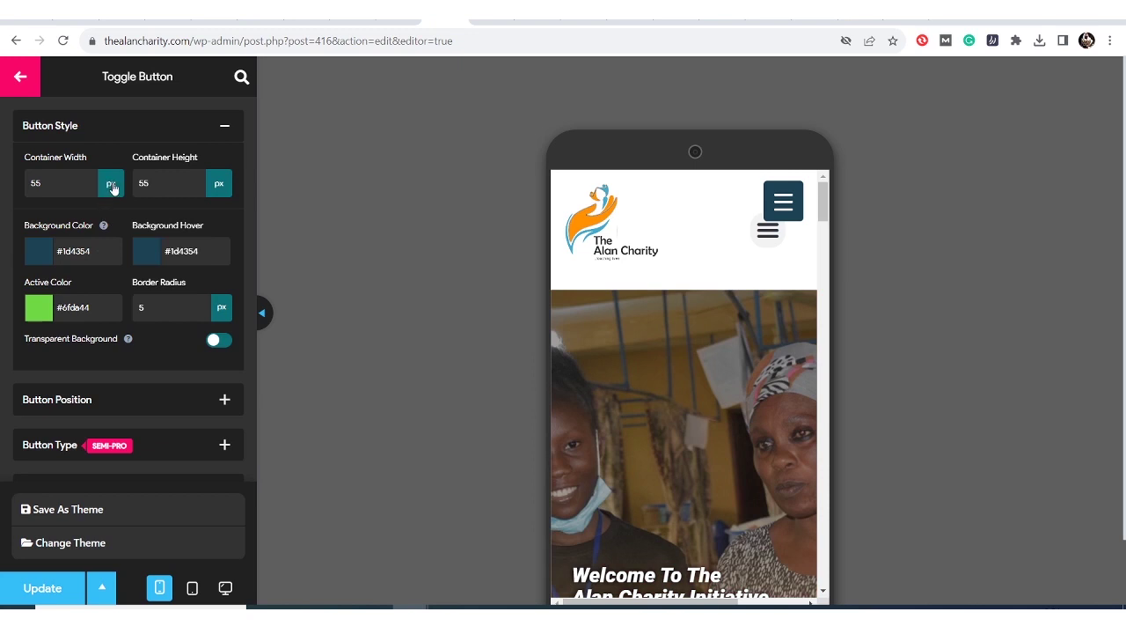
{"action": "left_click", "coordinate": [144, 399]}
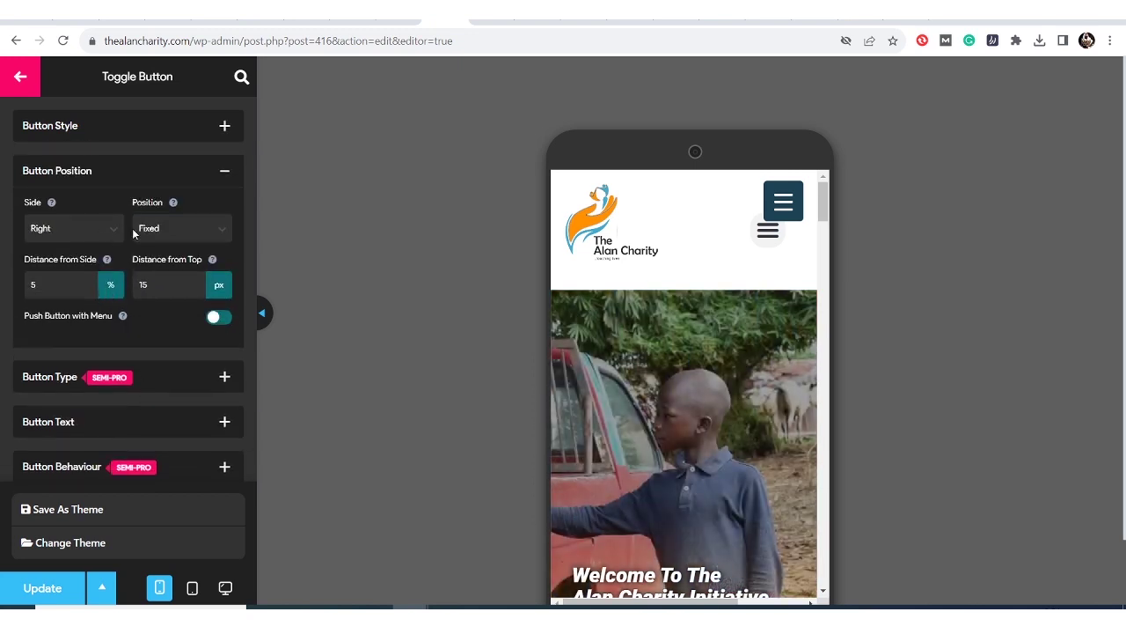
{"action": "left_click", "coordinate": [198, 232]}
{"action": "left_click", "coordinate": [197, 233]}
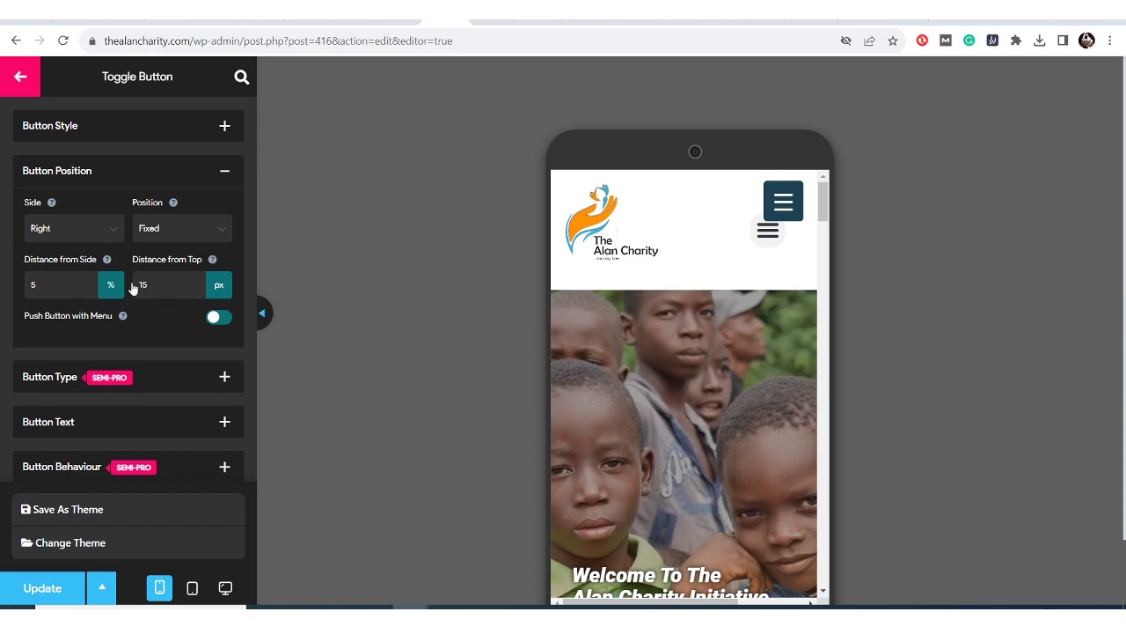
{"action": "left_click", "coordinate": [198, 281]}
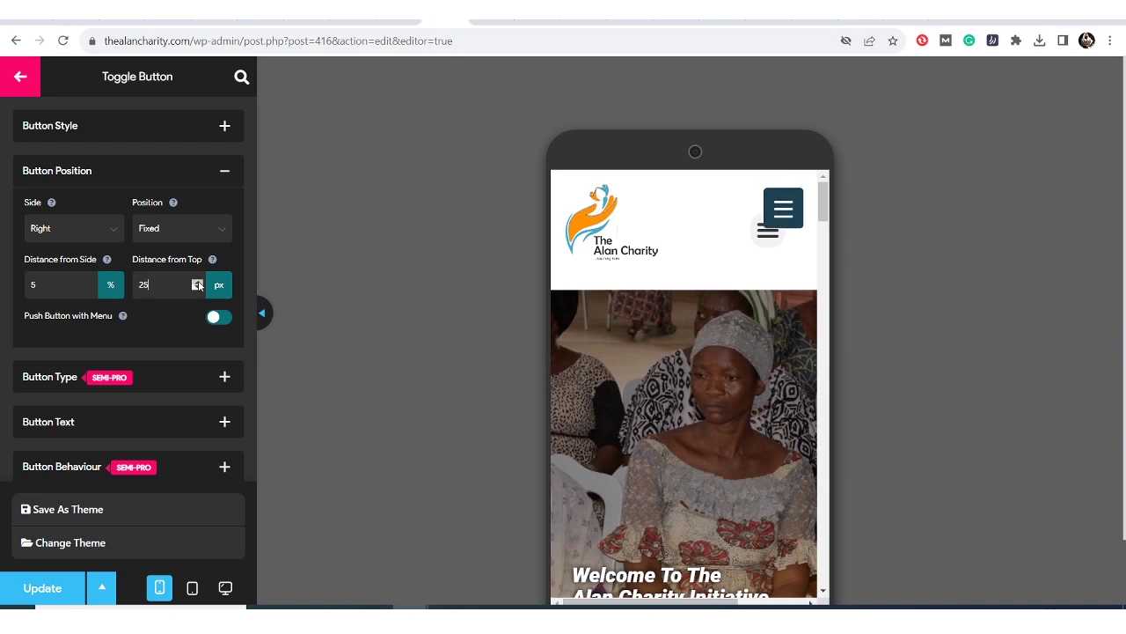
{"action": "left_click", "coordinate": [198, 282]}
{"action": "left_click", "coordinate": [198, 281]}
{"action": "left_click", "coordinate": [198, 282]}
{"action": "left_click", "coordinate": [198, 281]}
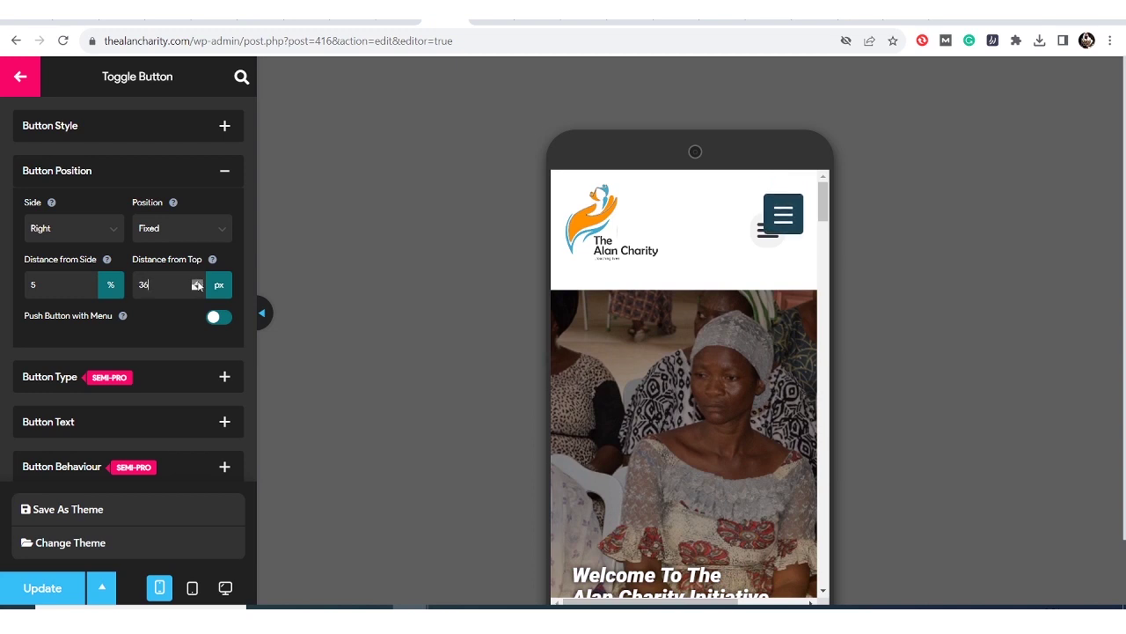
{"action": "left_click", "coordinate": [198, 281]}
{"action": "left_click", "coordinate": [198, 281]}
{"action": "left_click", "coordinate": [198, 281]}
{"action": "left_click", "coordinate": [198, 281]}
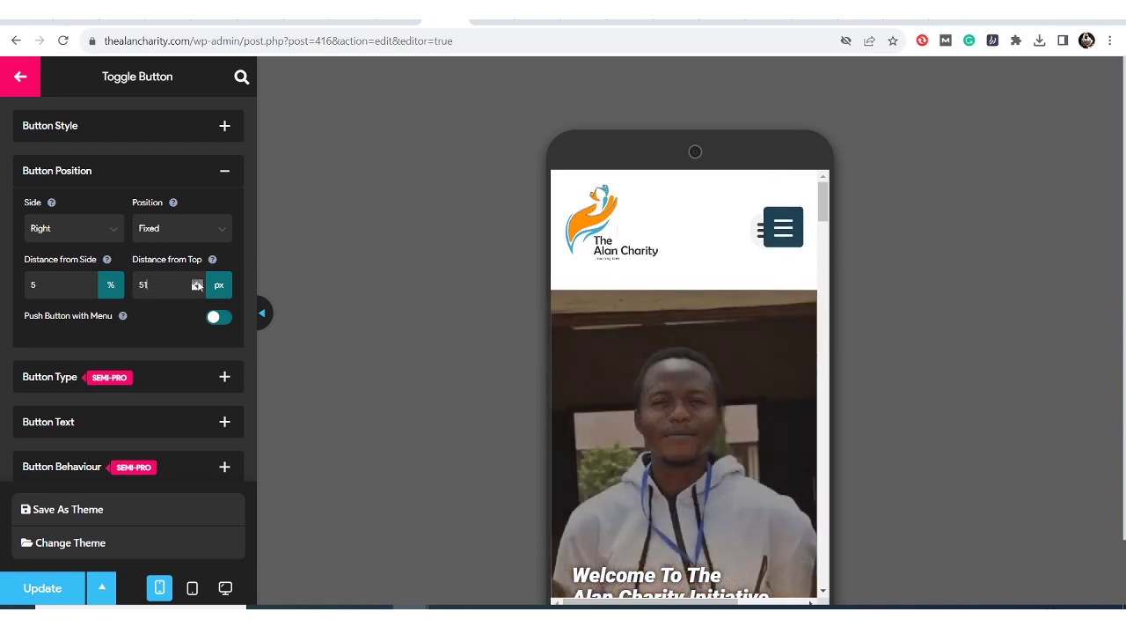
{"action": "left_click", "coordinate": [198, 281]}
{"action": "left_click", "coordinate": [198, 282]}
{"action": "left_click", "coordinate": [198, 282]}
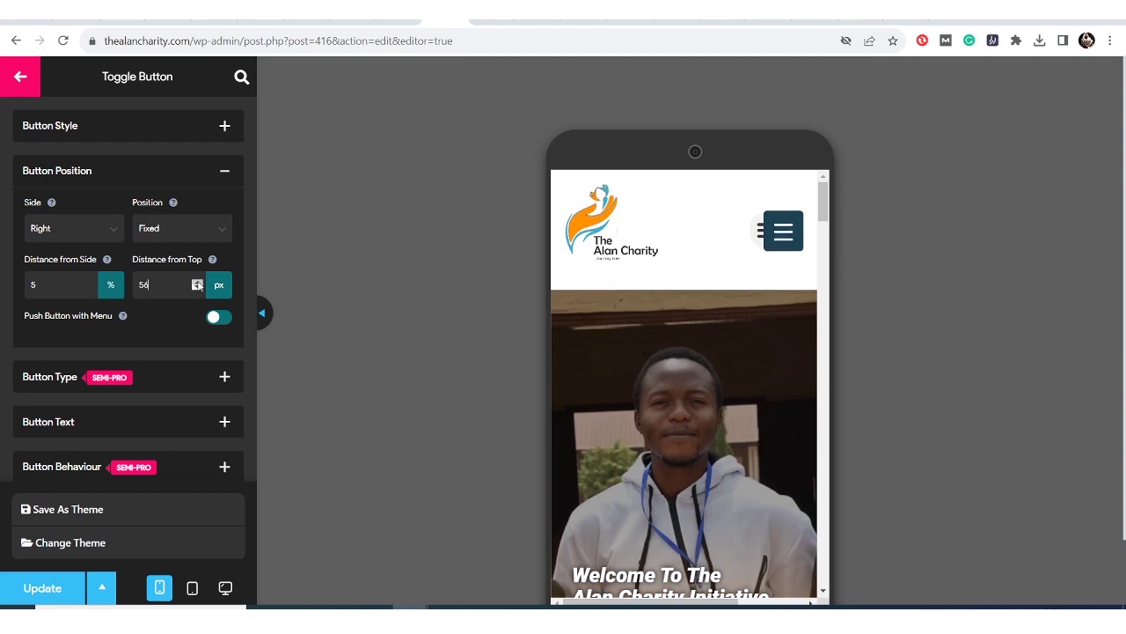
{"action": "left_click", "coordinate": [198, 282]}
{"action": "left_click", "coordinate": [198, 282]}
Step: Set the toggle button's distance from the side to 10% and save the menu changes
{"action": "left_click", "coordinate": [89, 281]}
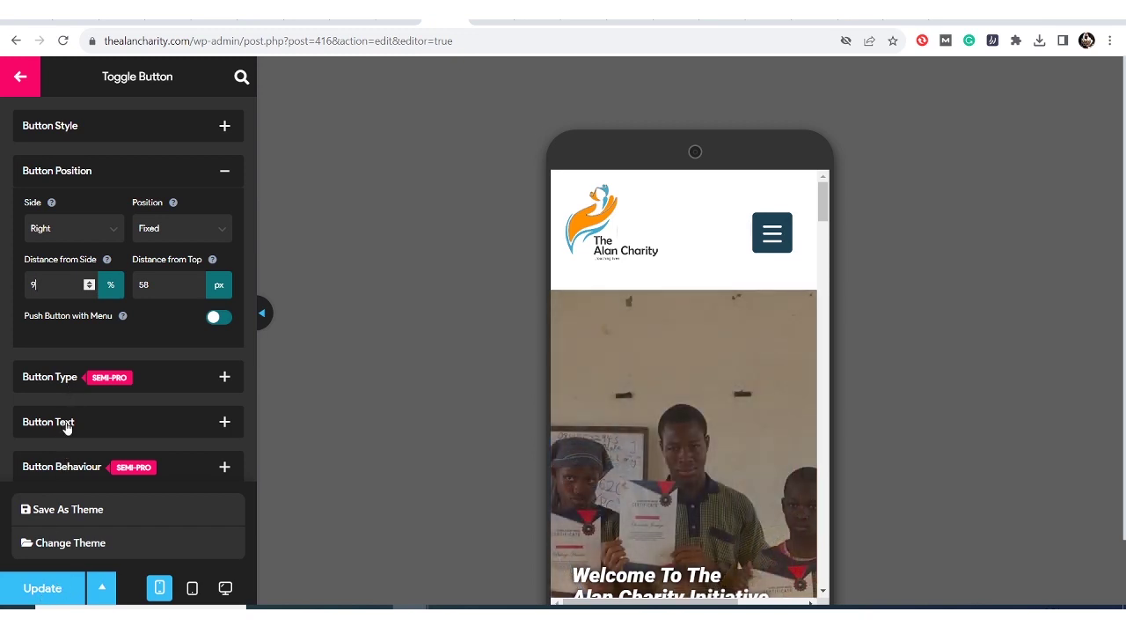
{"action": "left_click", "coordinate": [41, 588]}
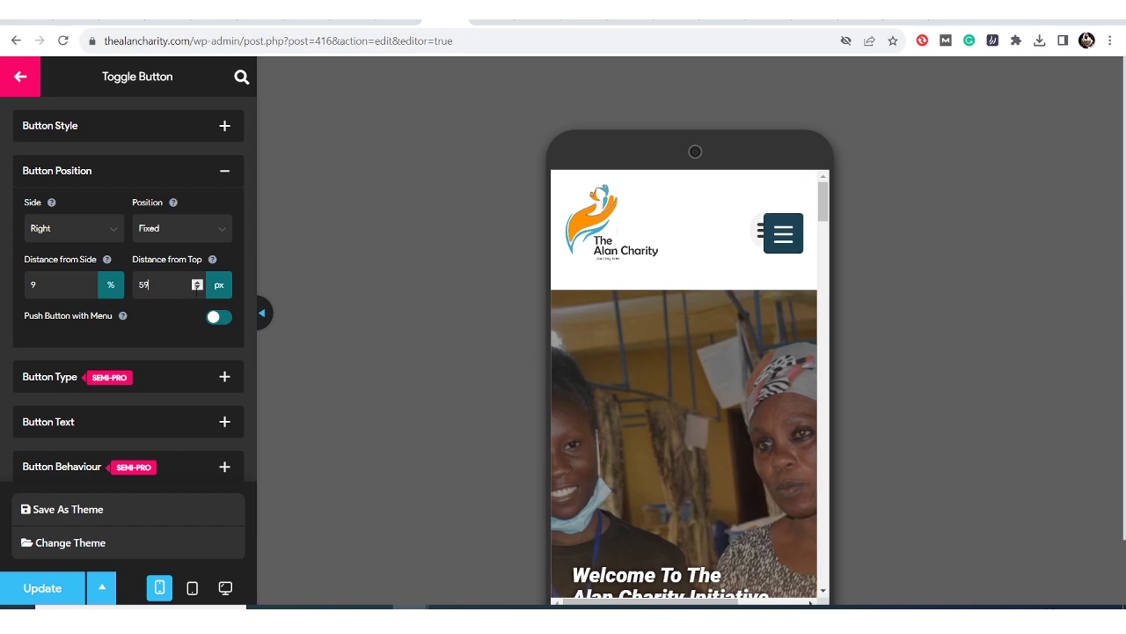
{"action": "left_click", "coordinate": [89, 281]}
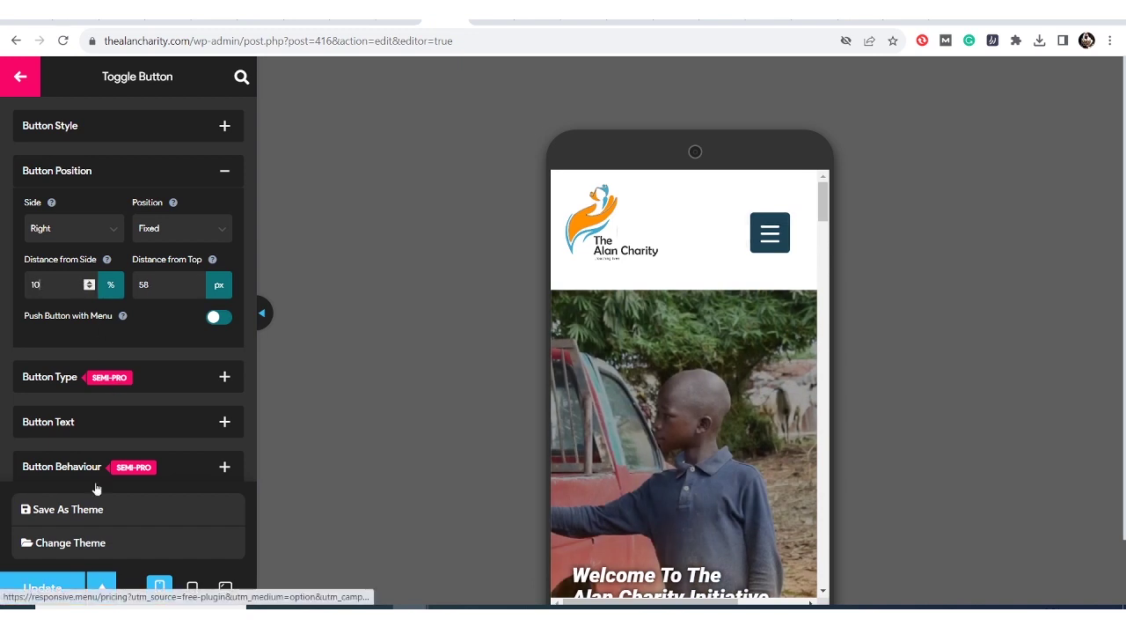
{"action": "left_click", "coordinate": [54, 590]}
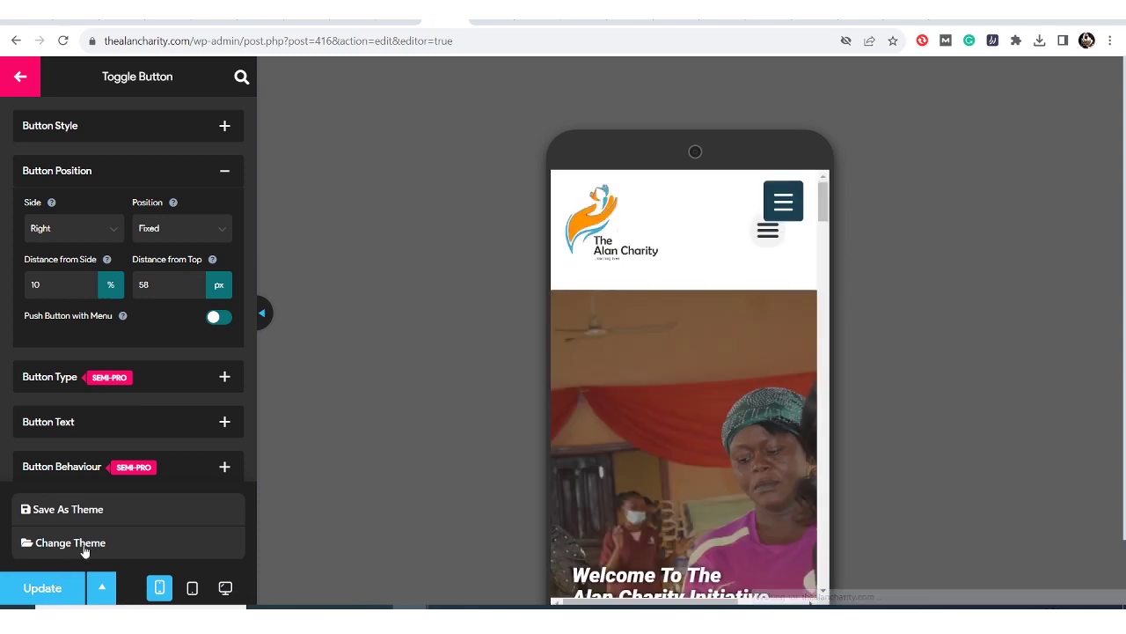
Step: Return to the Header Menu's main settings and view the form for saving the menu options as a theme template
{"action": "left_click", "coordinate": [20, 86]}
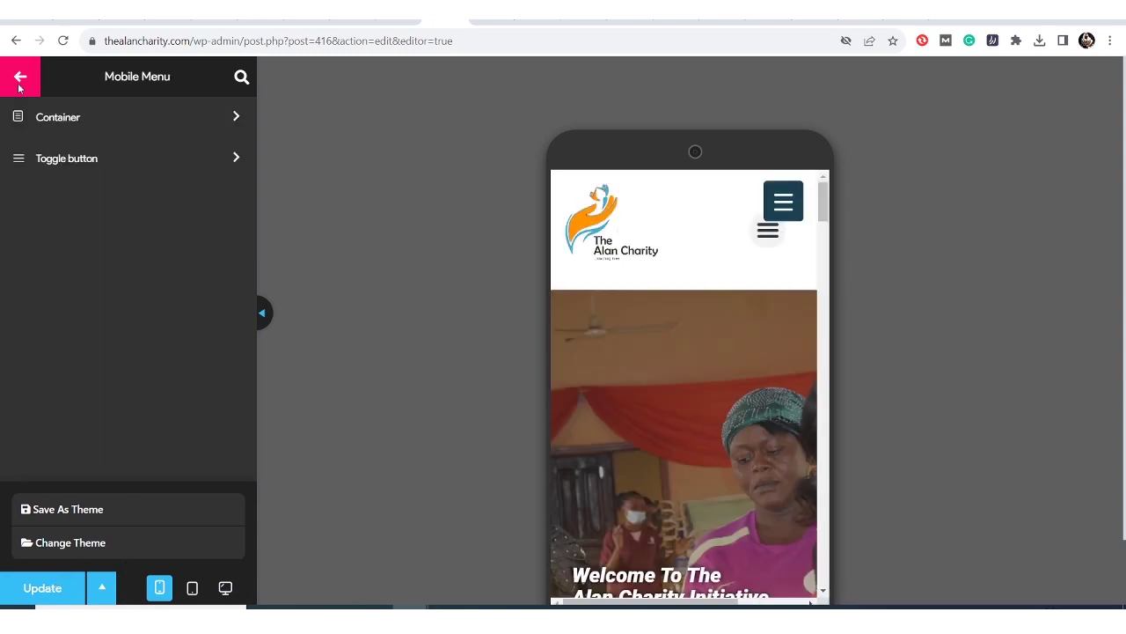
{"action": "left_click", "coordinate": [21, 79]}
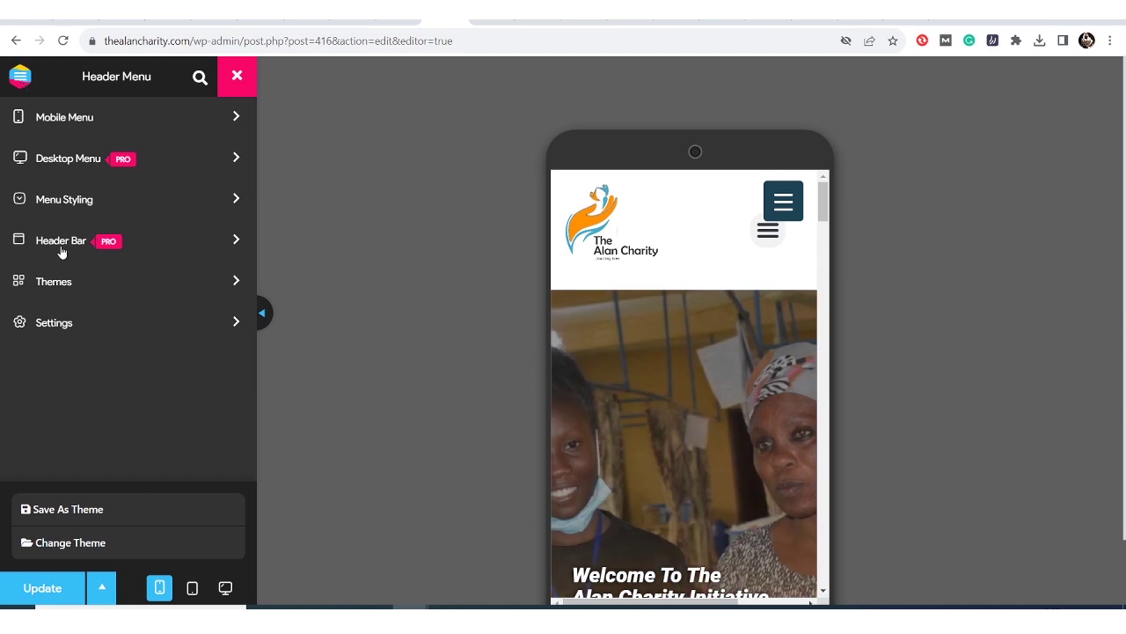
{"action": "left_click", "coordinate": [85, 510]}
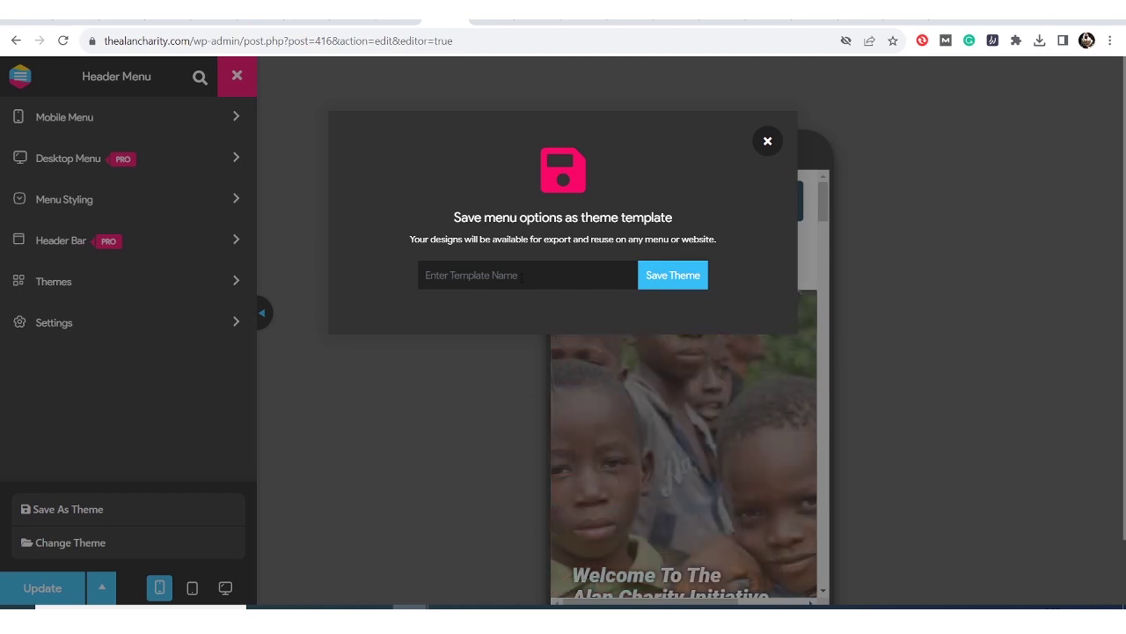
{"action": "left_click", "coordinate": [523, 277]}
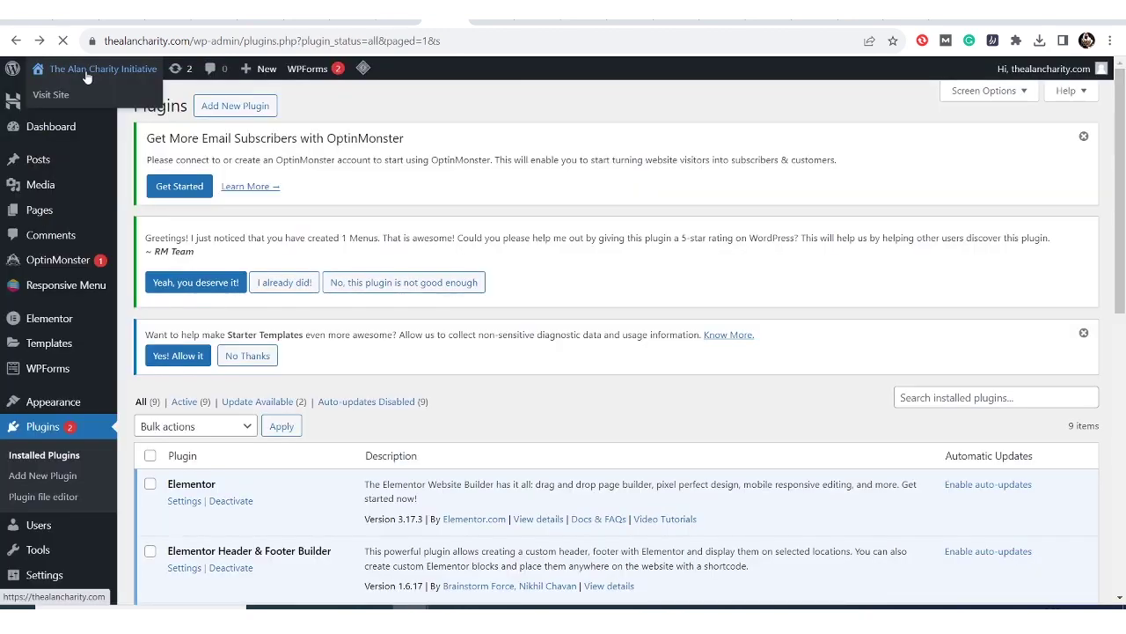
Step: Visit the charity site and open its header's WordPress Menu widget for editing in Elementor, using the desktop preview
{"action": "left_click", "coordinate": [46, 91]}
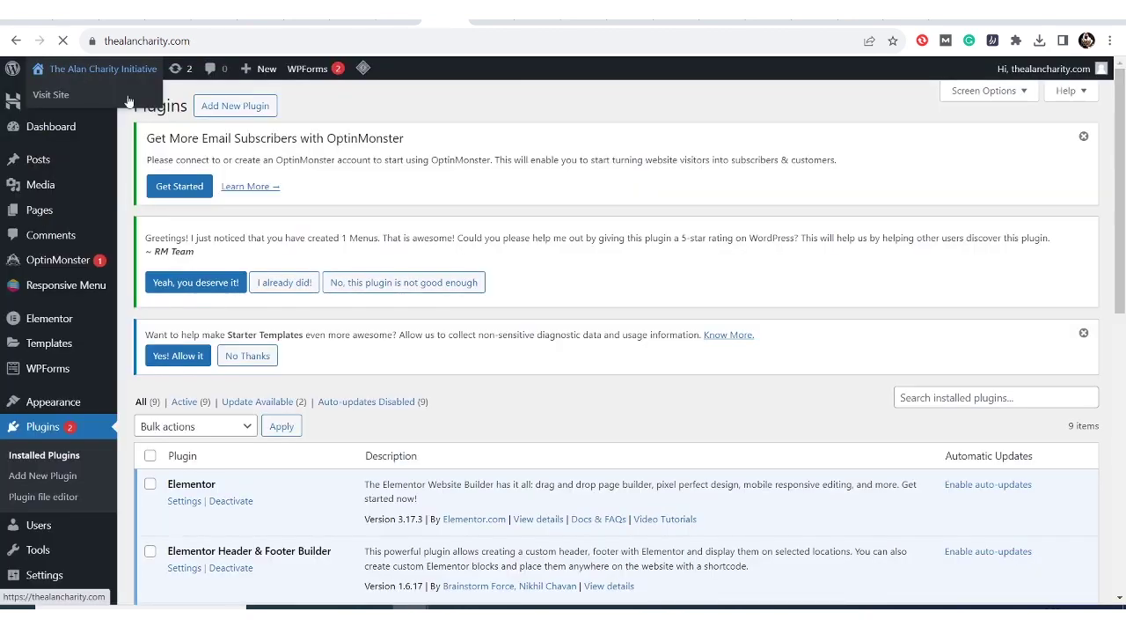
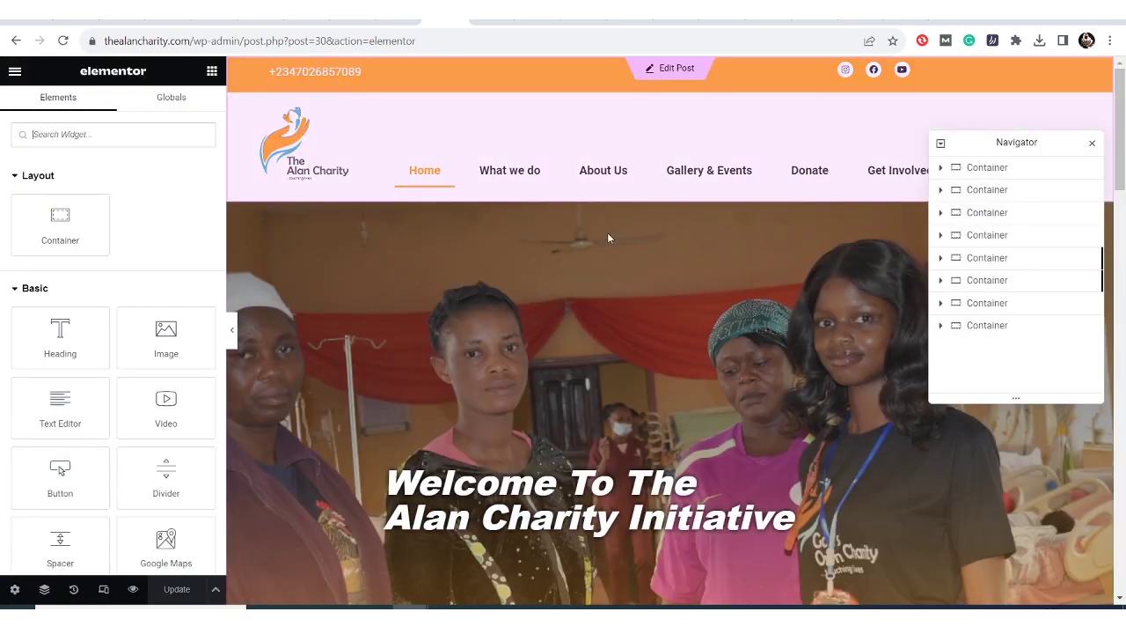
{"action": "left_click", "coordinate": [663, 71]}
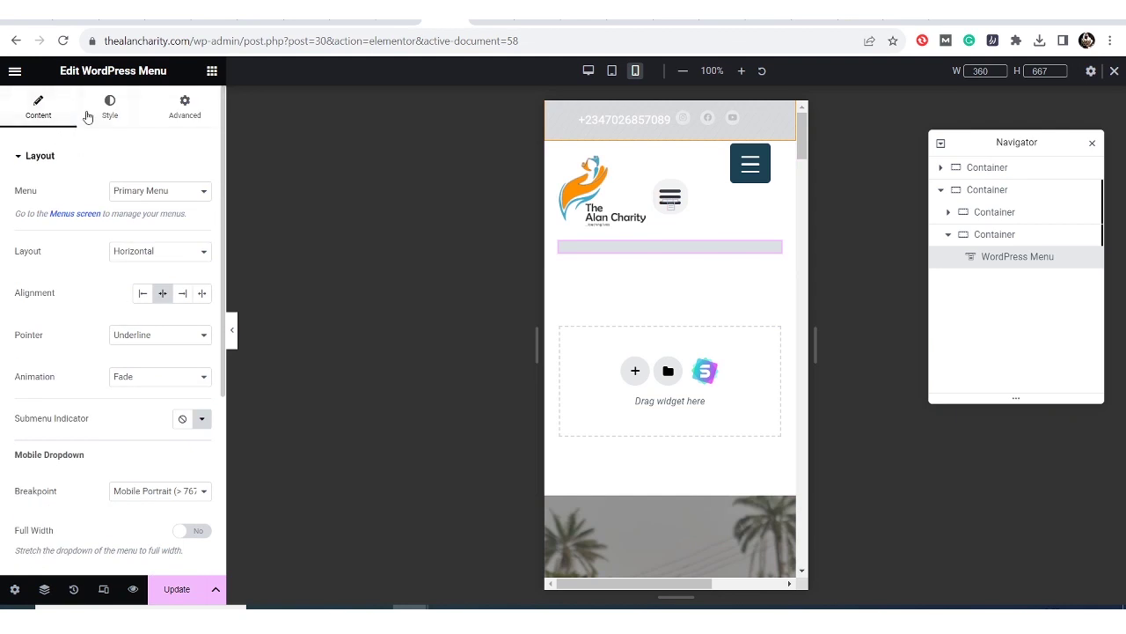
{"action": "left_click", "coordinate": [589, 71]}
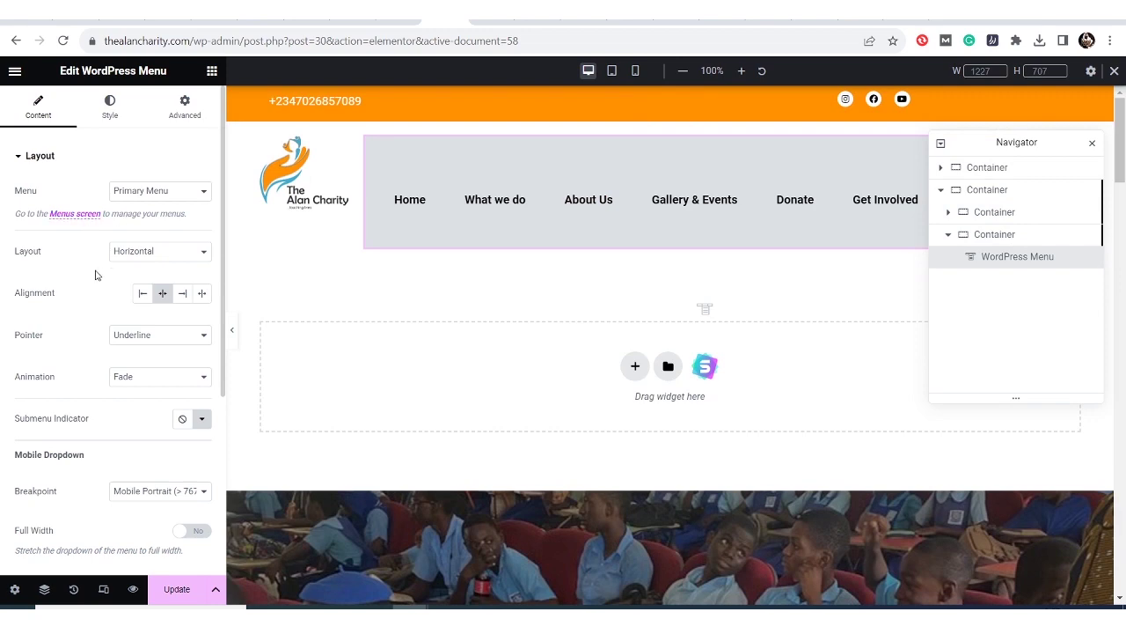
Step: Hide the WordPress Menu widget on tablet portrait and mobile portrait, and update the header
{"action": "scroll", "coordinate": [97, 275], "scroll_direction": "down", "scroll_amount": 4}
{"action": "scroll", "coordinate": [96, 272], "scroll_direction": "up", "scroll_amount": 4}
{"action": "left_click", "coordinate": [184, 106]}
{"action": "scroll", "coordinate": [10, 369], "scroll_direction": "down", "scroll_amount": 1}
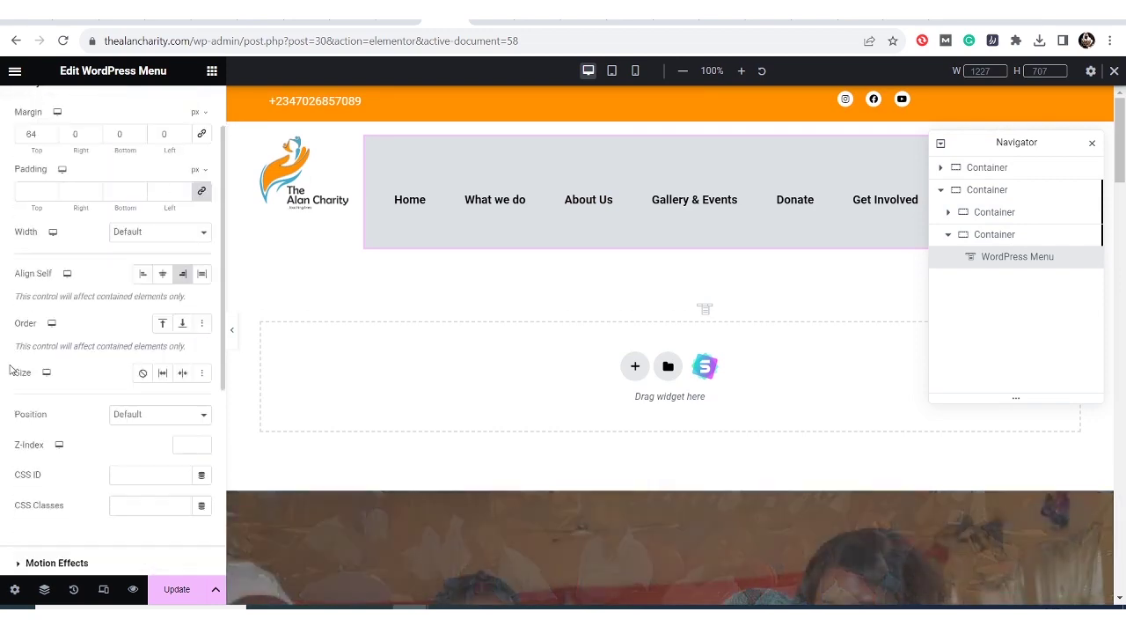
{"action": "scroll", "coordinate": [11, 371], "scroll_direction": "down", "scroll_amount": 3}
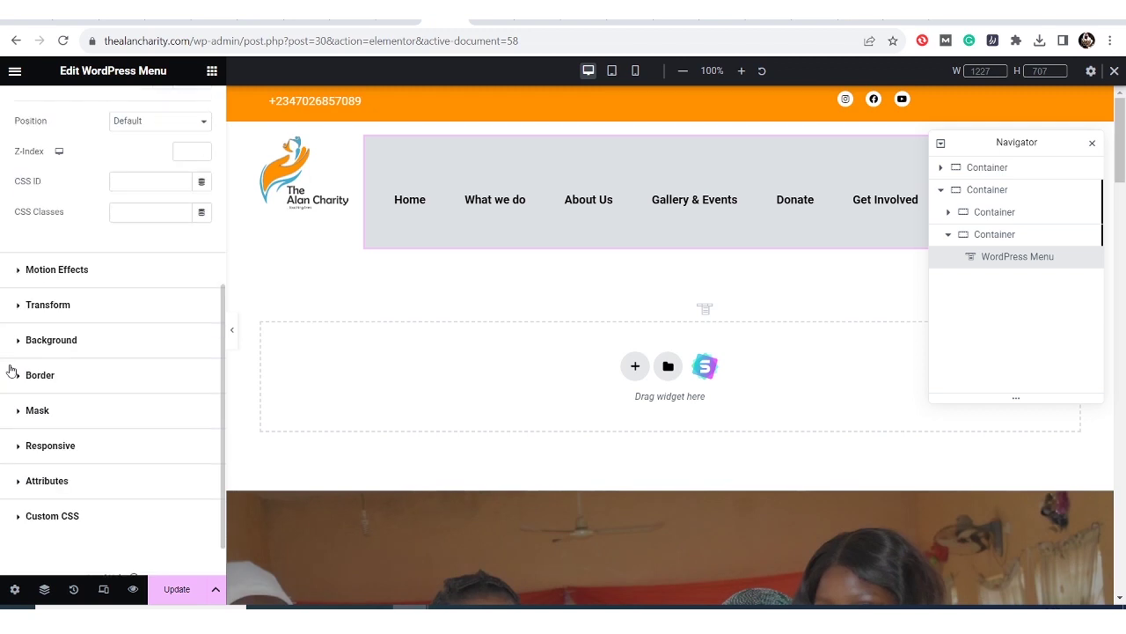
{"action": "left_click", "coordinate": [51, 447]}
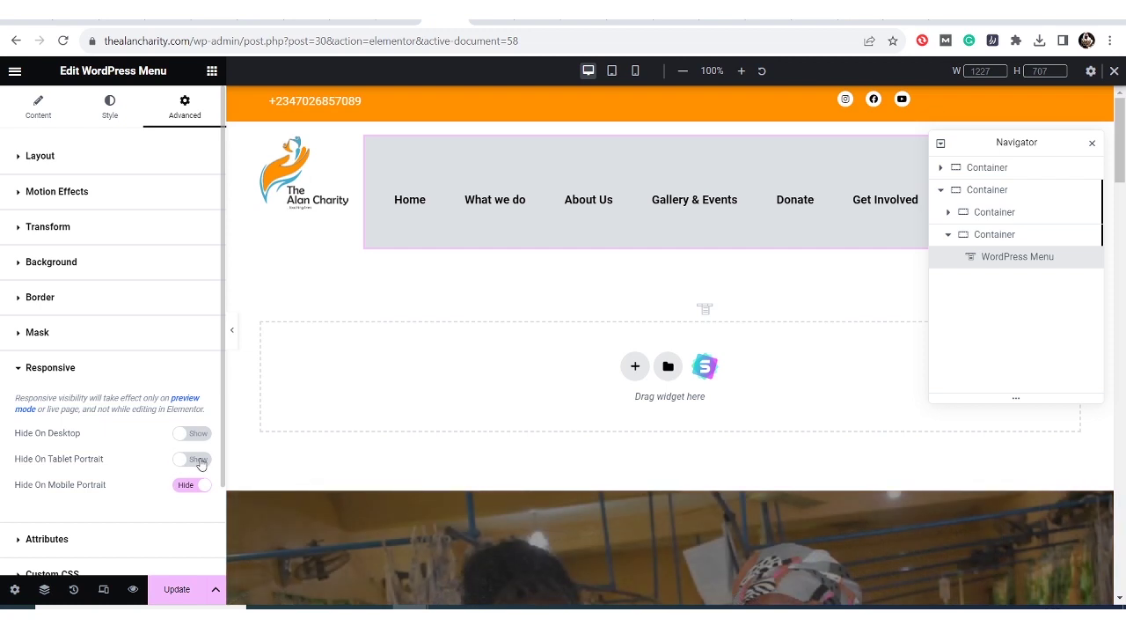
{"action": "left_click", "coordinate": [176, 589]}
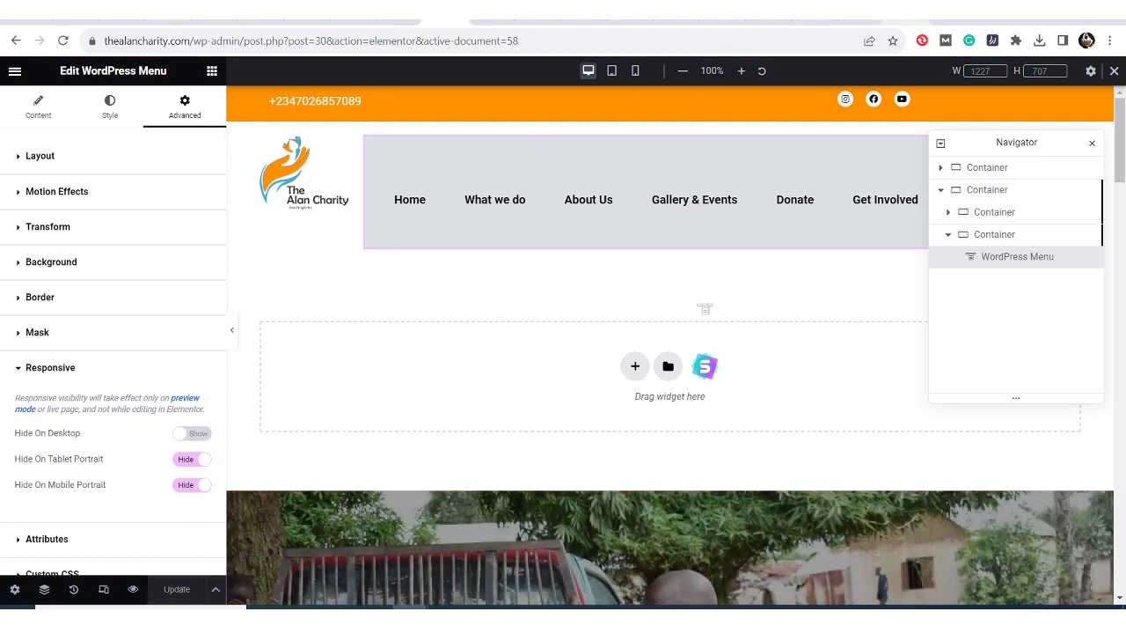
Step: Reload the live charity site and shrink its browser window to phone width
{"action": "left_click", "coordinate": [815, 14]}
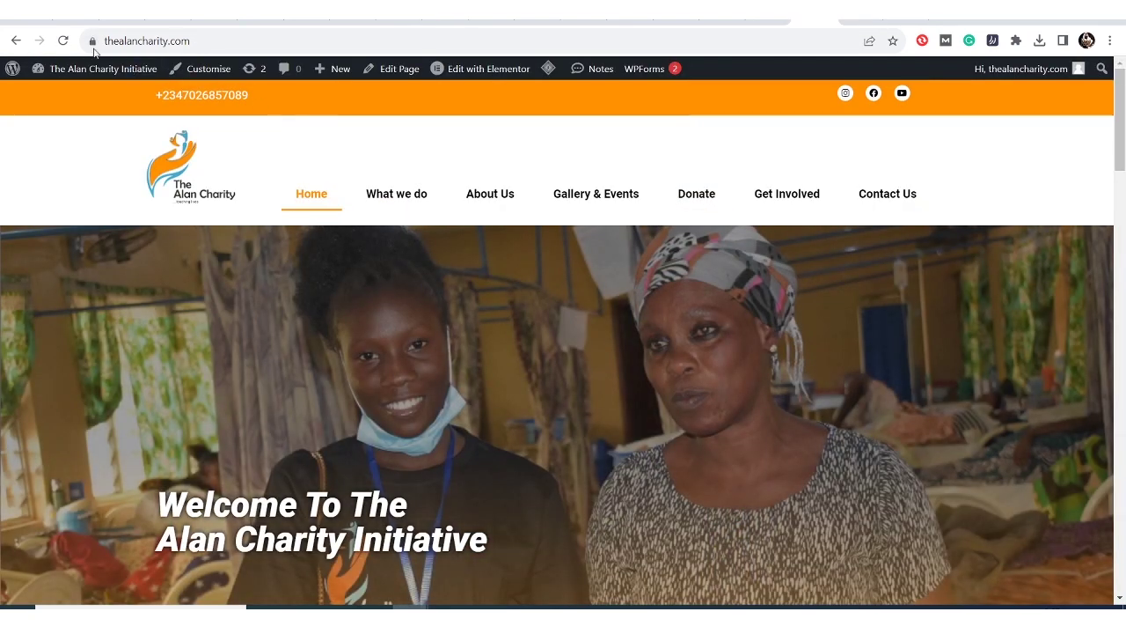
{"action": "left_click", "coordinate": [63, 41]}
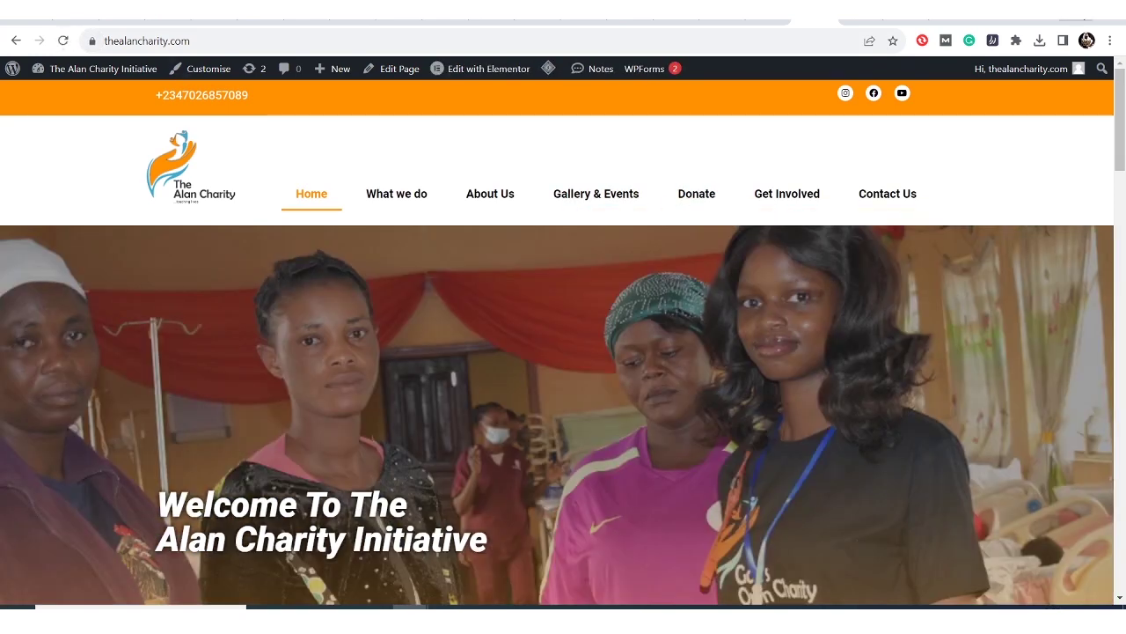
{"action": "left_click", "coordinate": [1066, 9]}
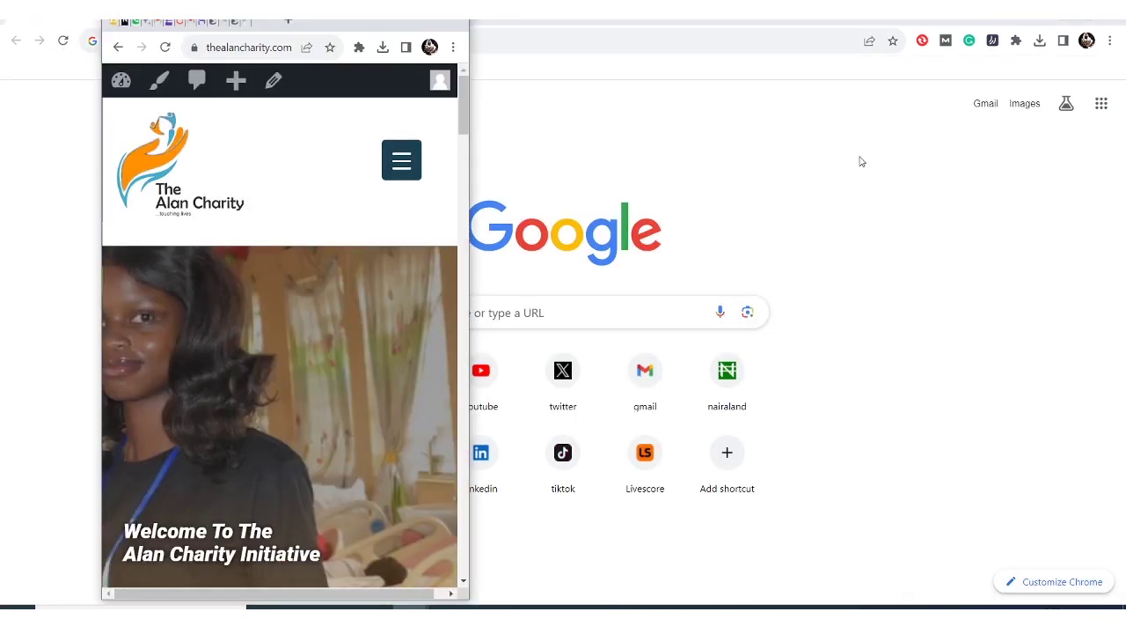
Step: Open the About Us page from the site's mobile menu and look through it
{"action": "left_click", "coordinate": [404, 159]}
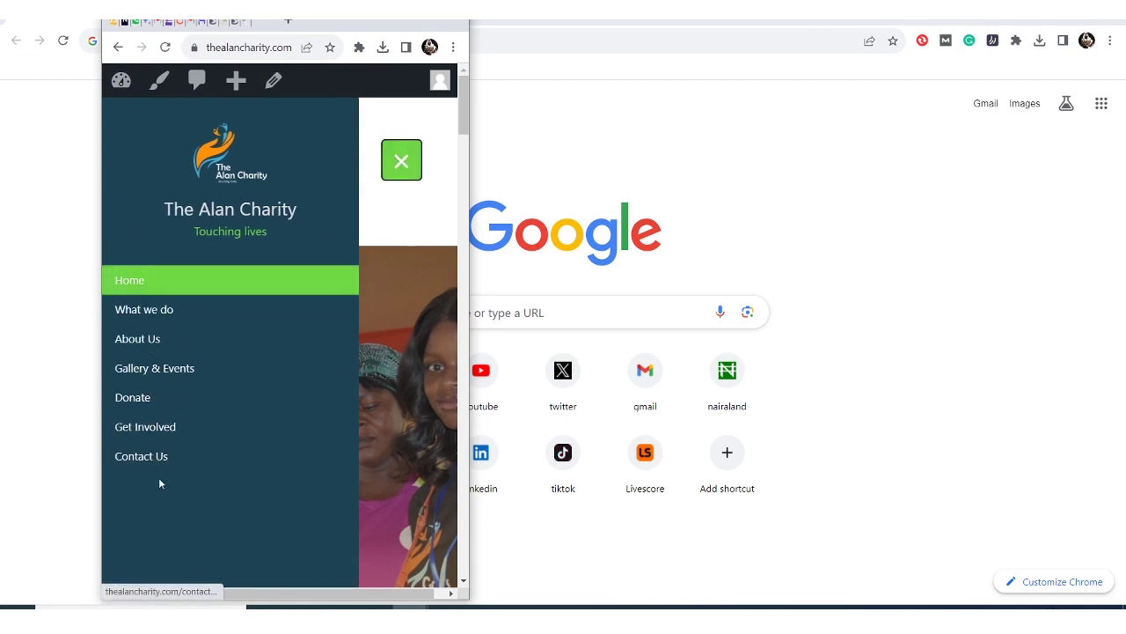
{"action": "left_click", "coordinate": [153, 341]}
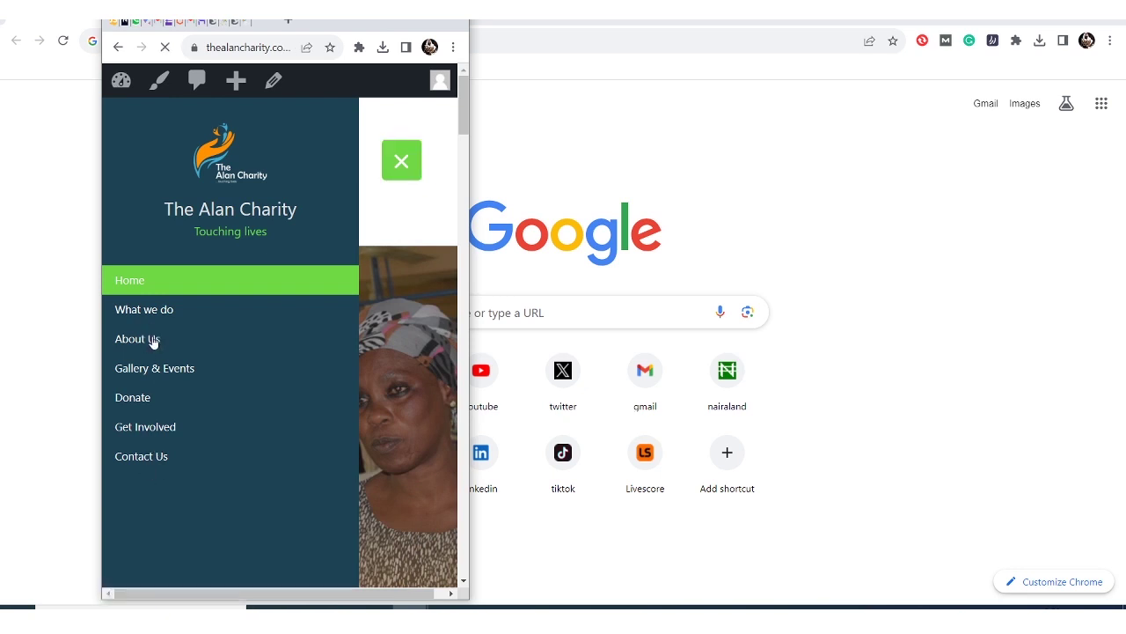
{"action": "scroll", "coordinate": [274, 274], "scroll_direction": "down", "scroll_amount": 10}
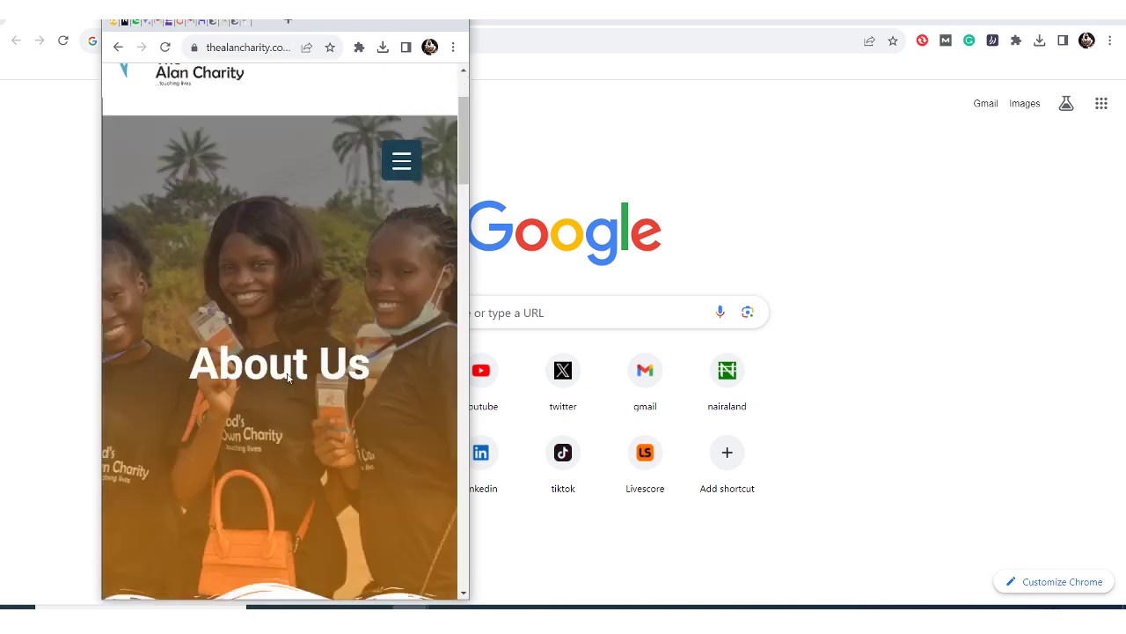
{"action": "scroll", "coordinate": [285, 374], "scroll_direction": "up", "scroll_amount": 10}
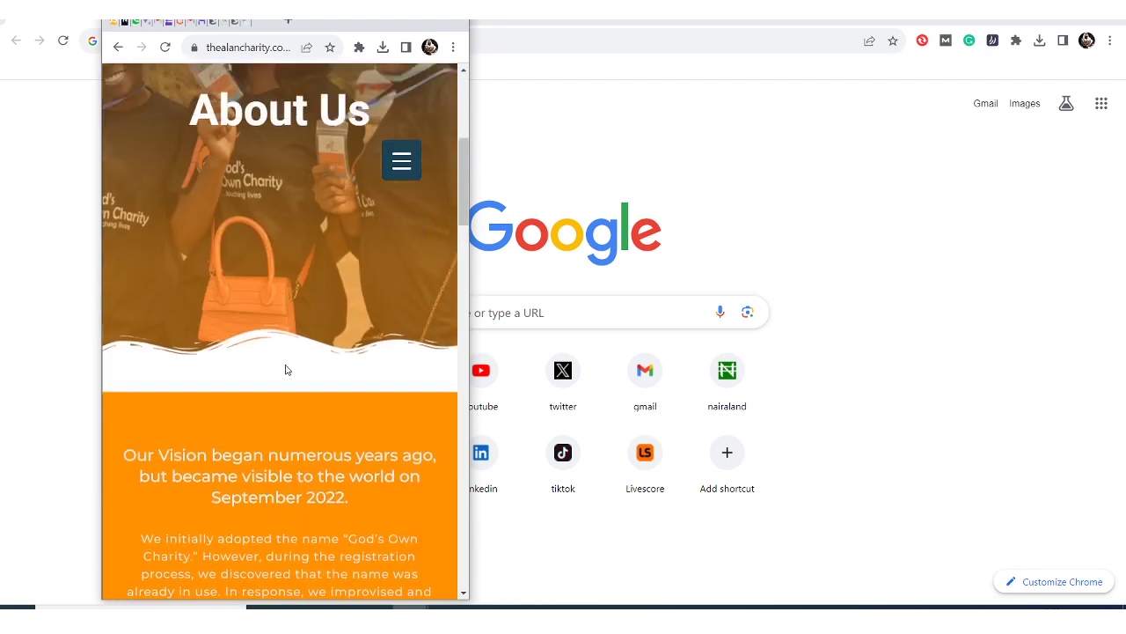
Step: Open and close the mobile menu on the About Us page, and check the toggle button along the page
{"action": "left_click", "coordinate": [395, 161]}
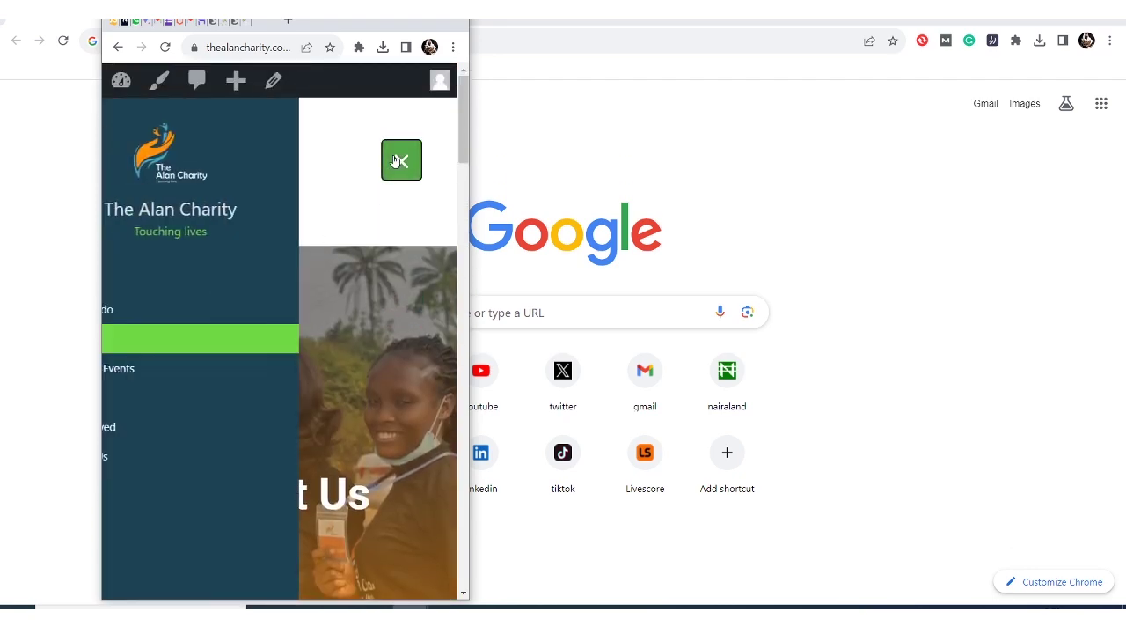
{"action": "left_click", "coordinate": [401, 161]}
{"action": "scroll", "coordinate": [328, 328], "scroll_direction": "down", "scroll_amount": 4}
{"action": "scroll", "coordinate": [328, 323], "scroll_direction": "down", "scroll_amount": 15}
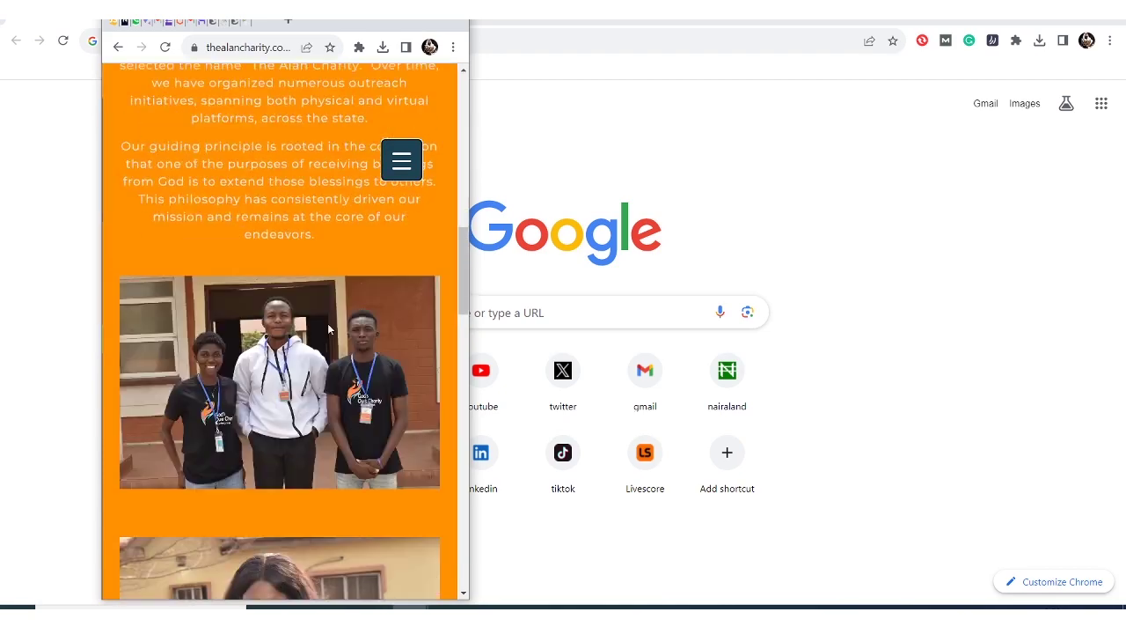
{"action": "scroll", "coordinate": [327, 327], "scroll_direction": "up", "scroll_amount": 4}
{"action": "scroll", "coordinate": [328, 325], "scroll_direction": "up", "scroll_amount": 12}
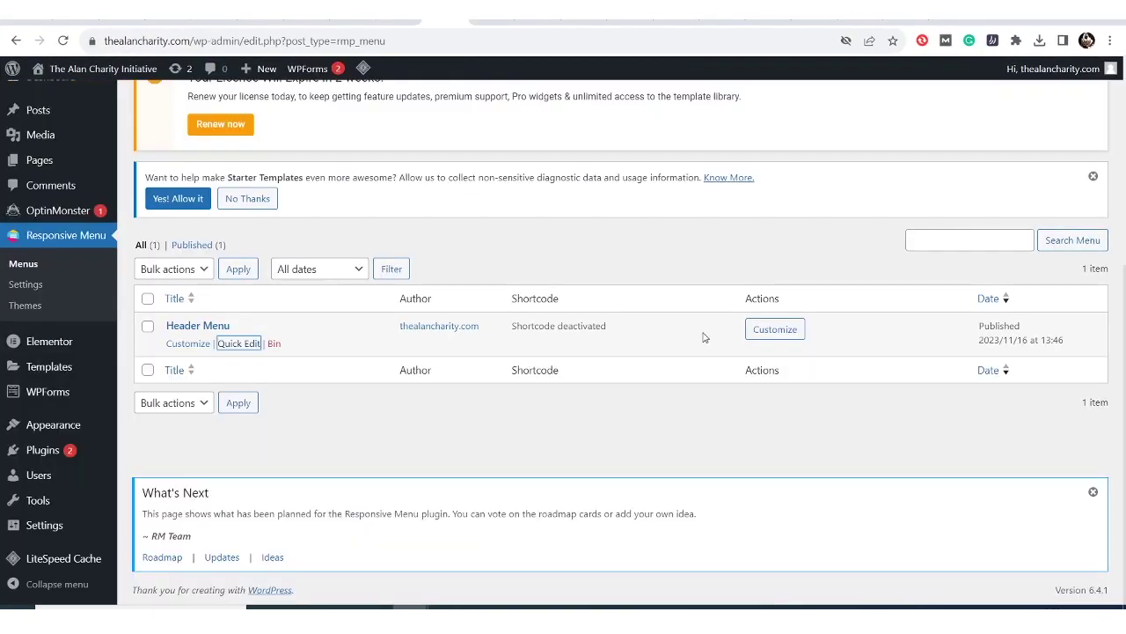
Step: Customize the Header Menu's mobile toggle button, setting its position to Absolute, and check it along the phone preview
{"action": "left_click", "coordinate": [764, 330]}
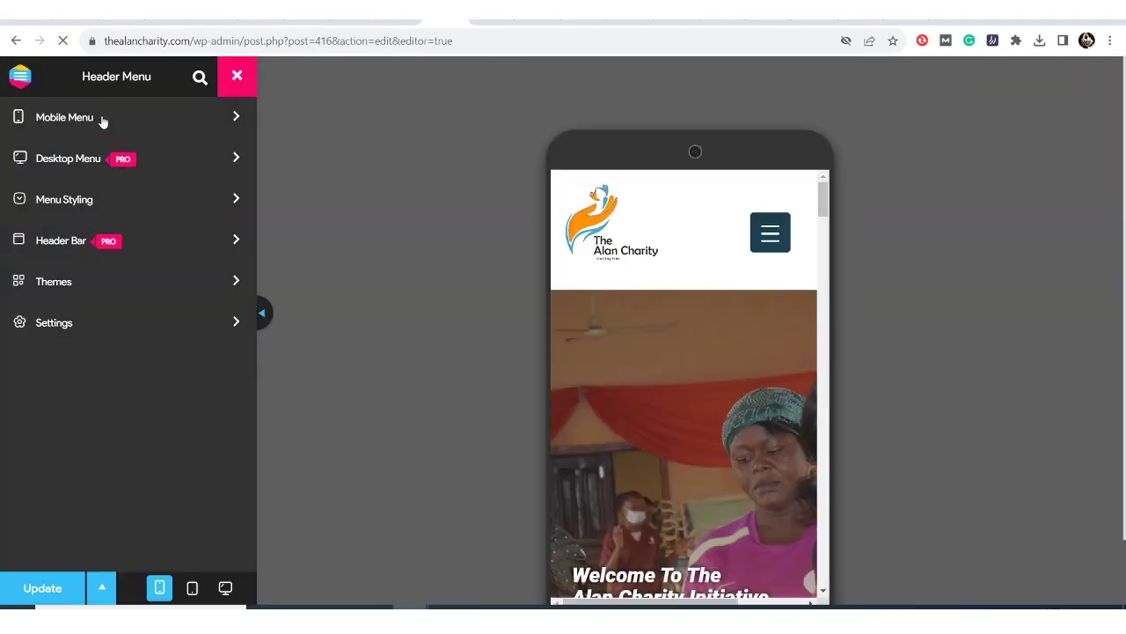
{"action": "left_click", "coordinate": [102, 122]}
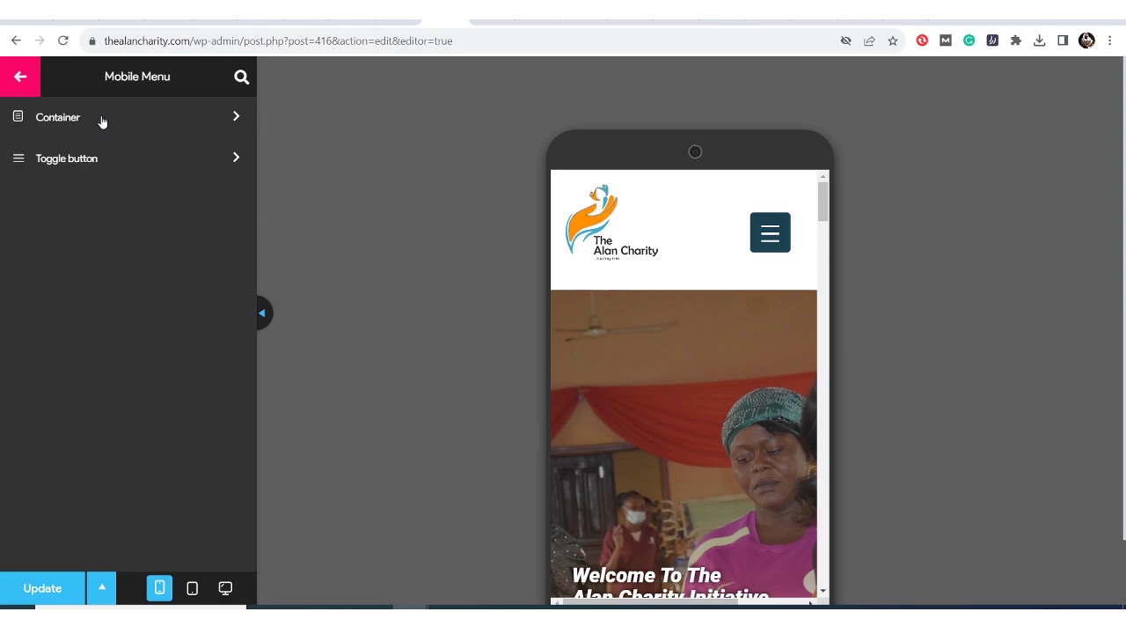
{"action": "left_click", "coordinate": [102, 164]}
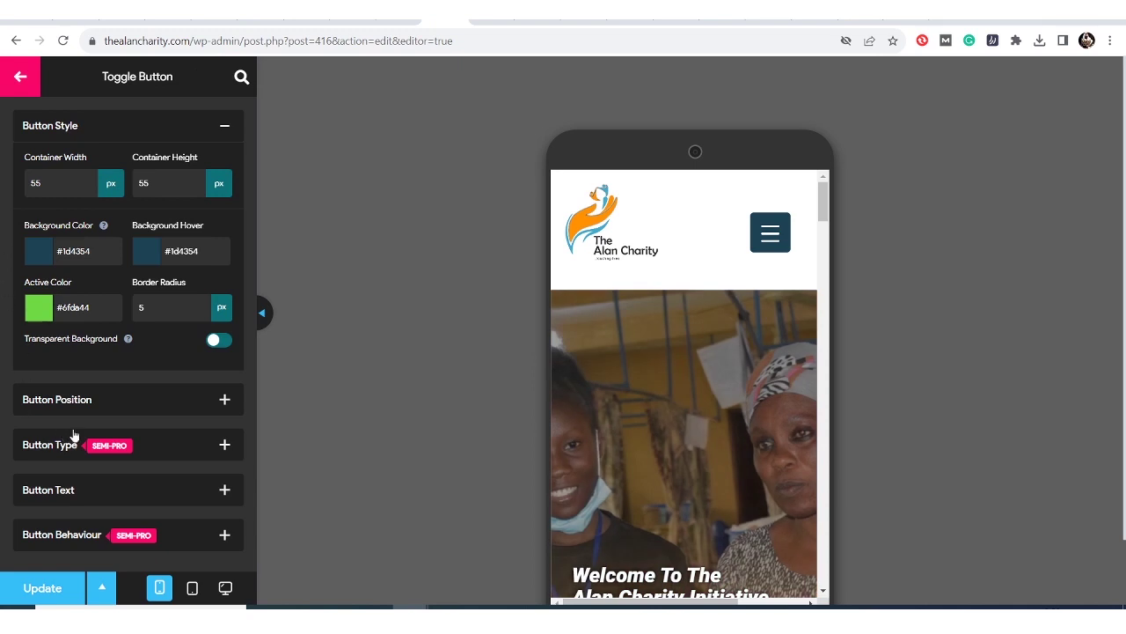
{"action": "left_click", "coordinate": [105, 401]}
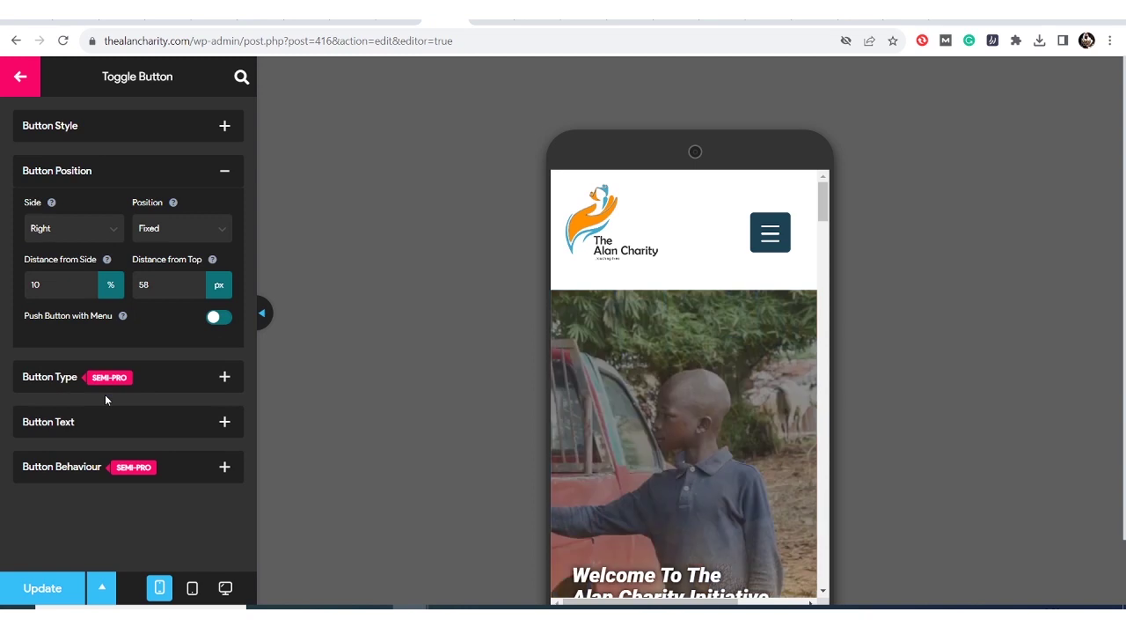
{"action": "left_click", "coordinate": [190, 234]}
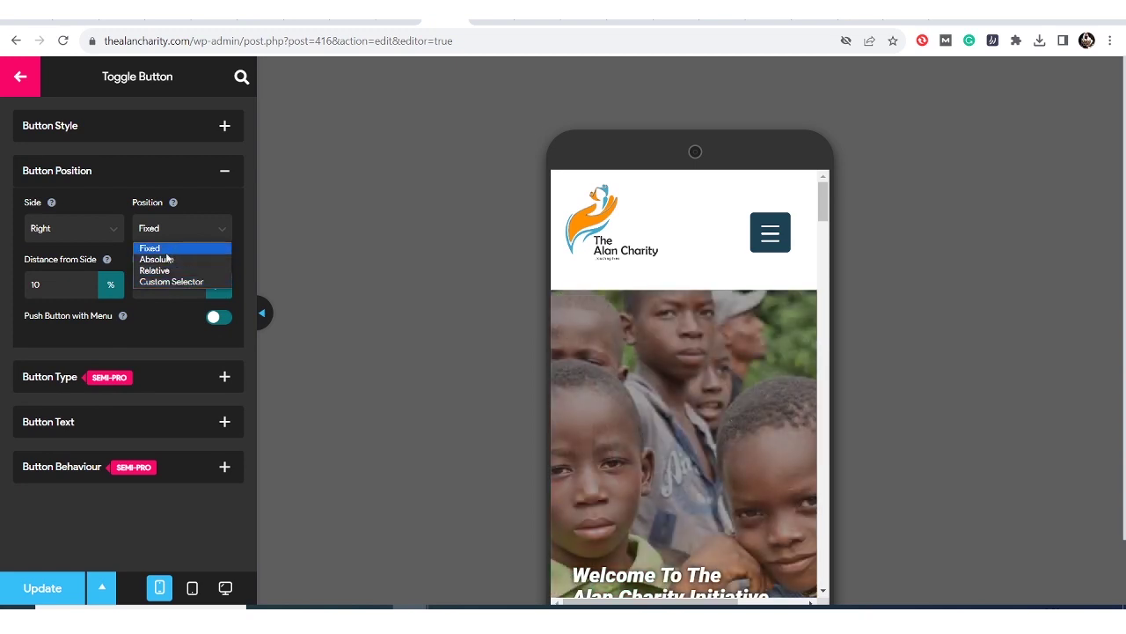
{"action": "key", "text": "Escape"}
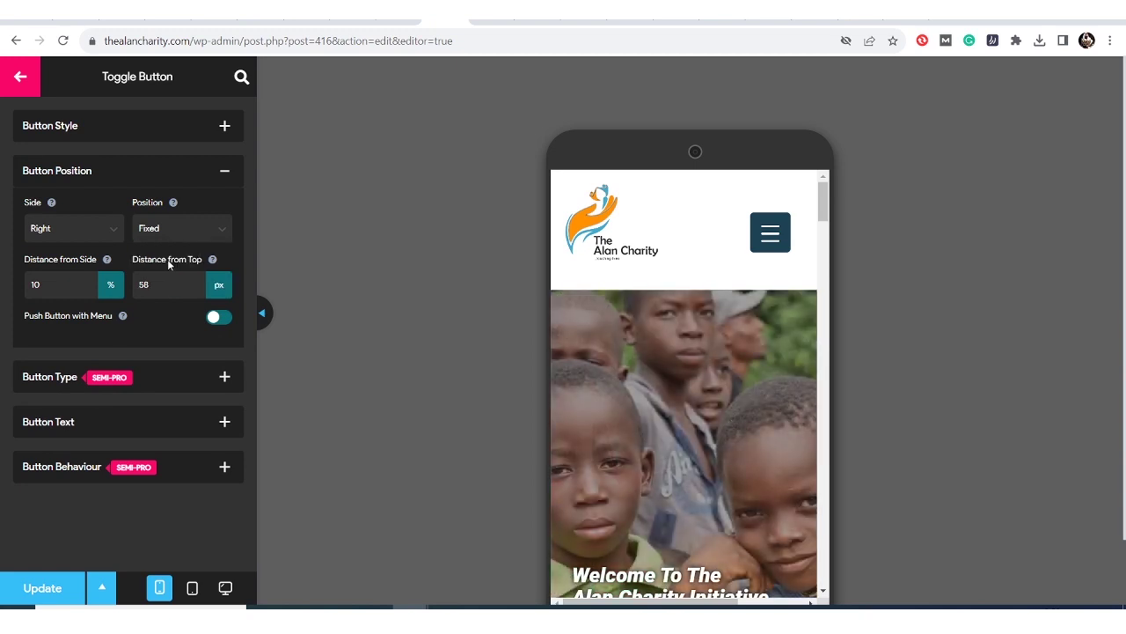
{"action": "scroll", "coordinate": [871, 351], "scroll_direction": "down", "scroll_amount": 2}
{"action": "scroll", "coordinate": [718, 352], "scroll_direction": "down", "scroll_amount": 5}
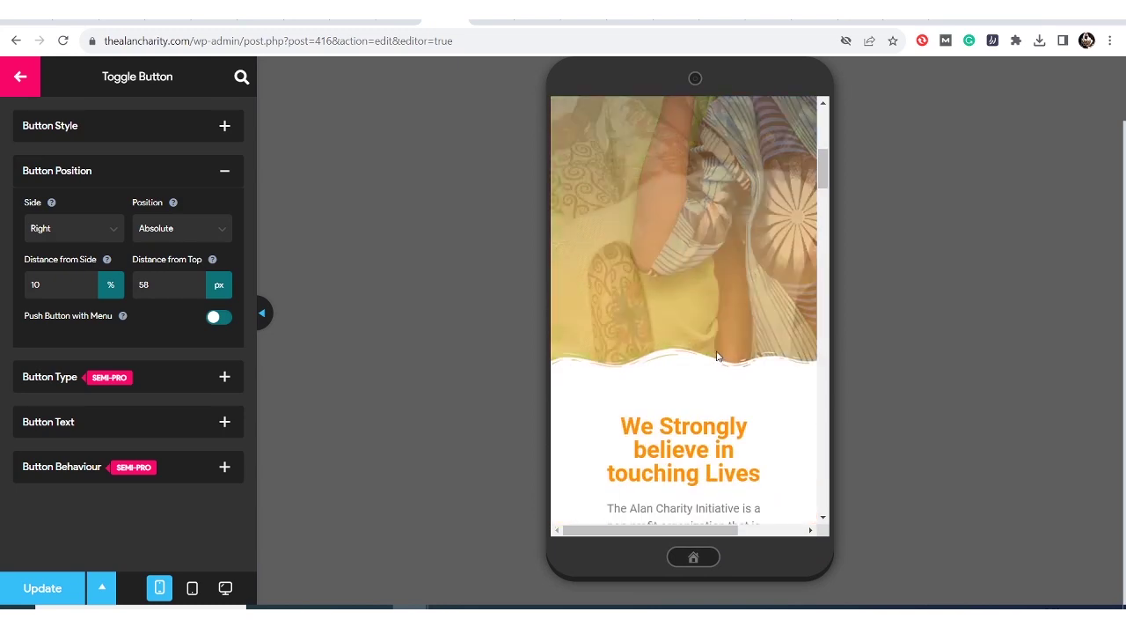
{"action": "scroll", "coordinate": [717, 352], "scroll_direction": "up", "scroll_amount": 5}
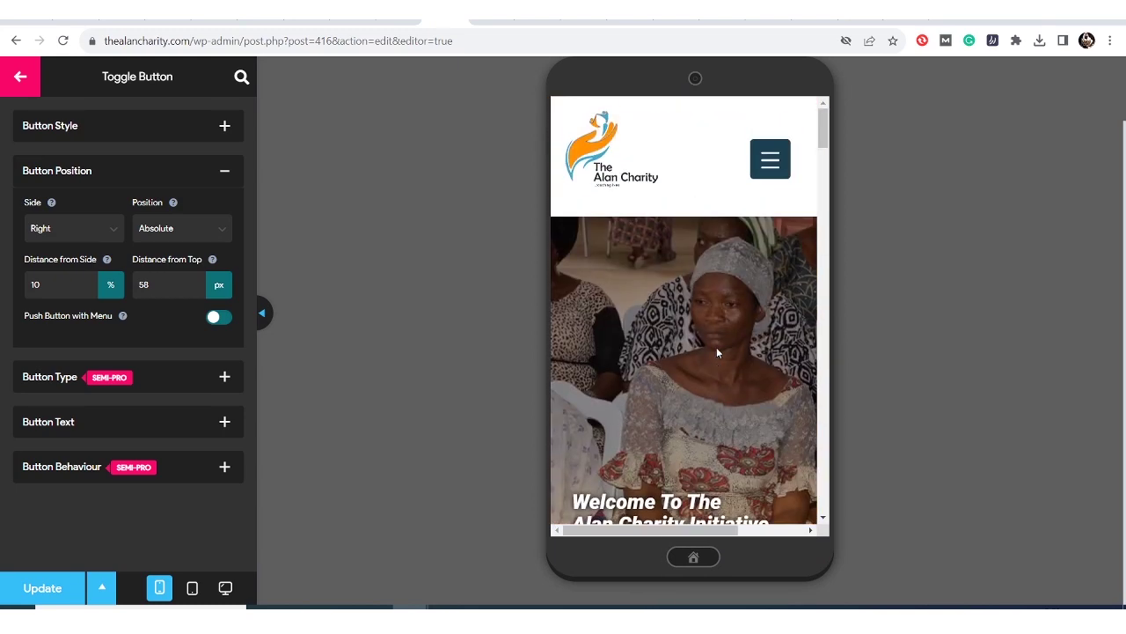
Step: Switch the toggle button's position back to Fixed and compare its behaviour along the phone preview
{"action": "left_click", "coordinate": [173, 230]}
{"action": "left_click", "coordinate": [150, 245]}
{"action": "scroll", "coordinate": [662, 317], "scroll_direction": "down", "scroll_amount": 5}
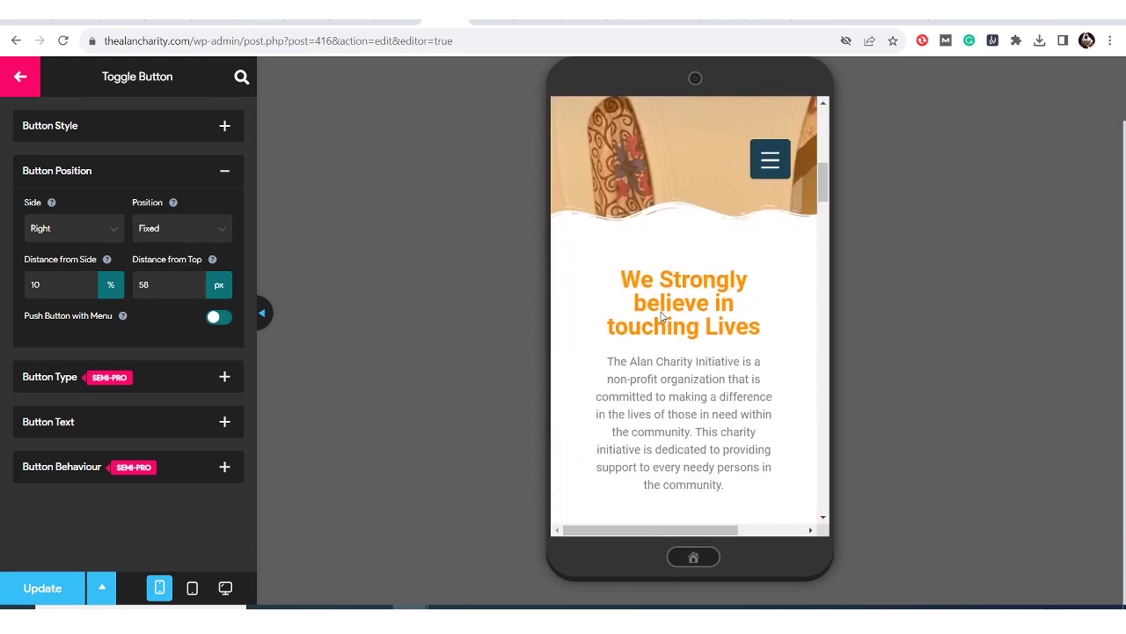
{"action": "scroll", "coordinate": [662, 317], "scroll_direction": "up", "scroll_amount": 5}
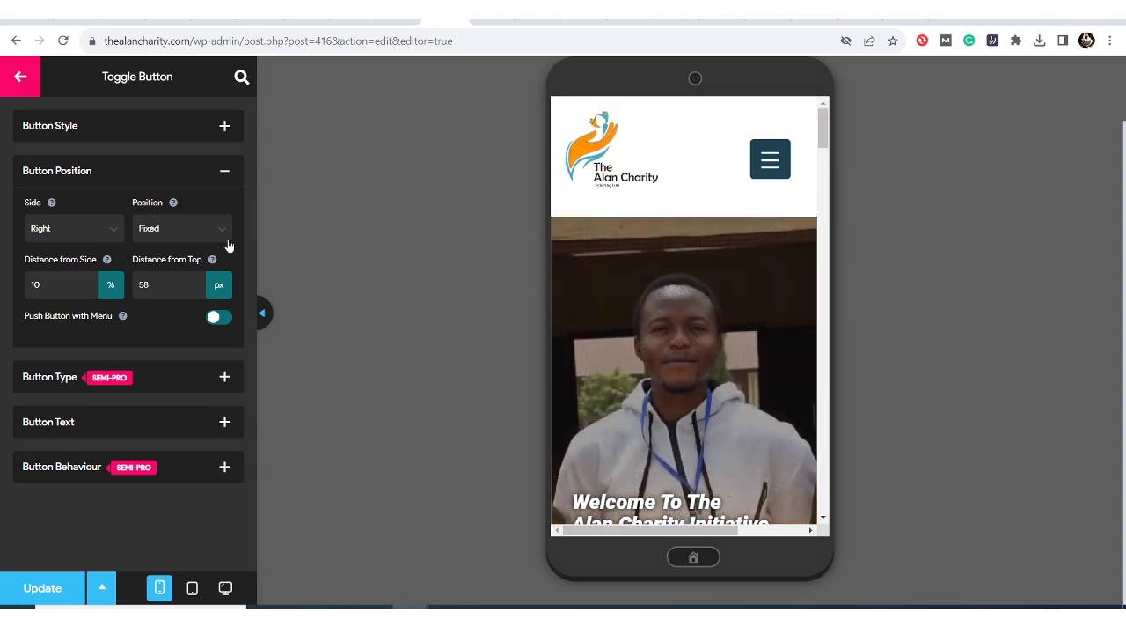
Step: Set the toggle button's position to Absolute again, recheck the phone preview and update the menu
{"action": "left_click", "coordinate": [173, 234]}
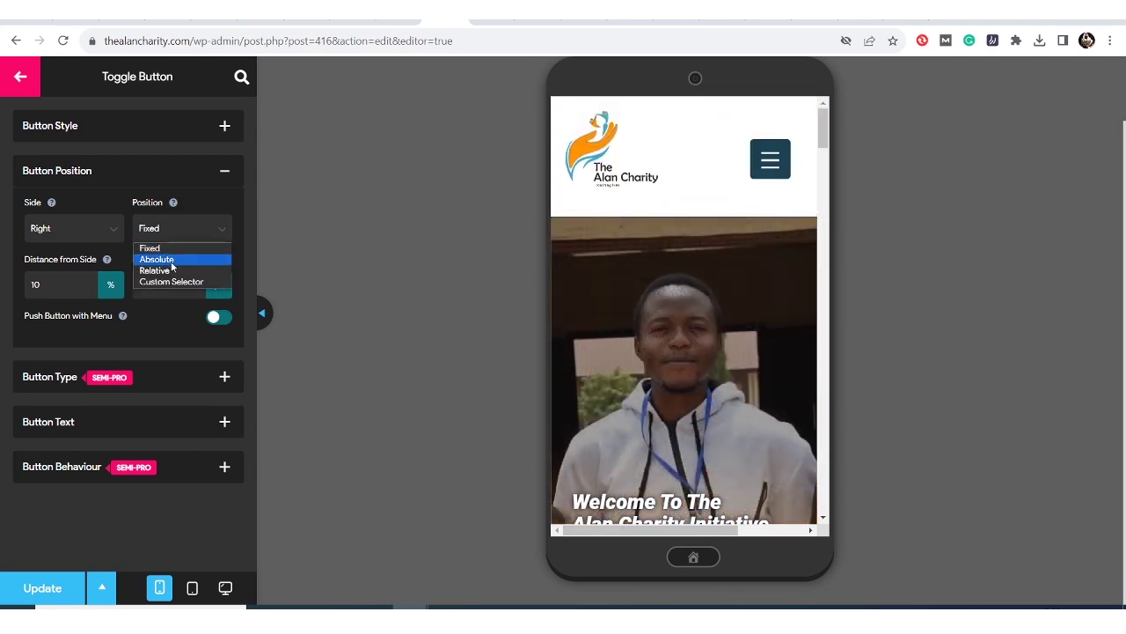
{"action": "left_click", "coordinate": [173, 262]}
{"action": "scroll", "coordinate": [697, 265], "scroll_direction": "down", "scroll_amount": 10}
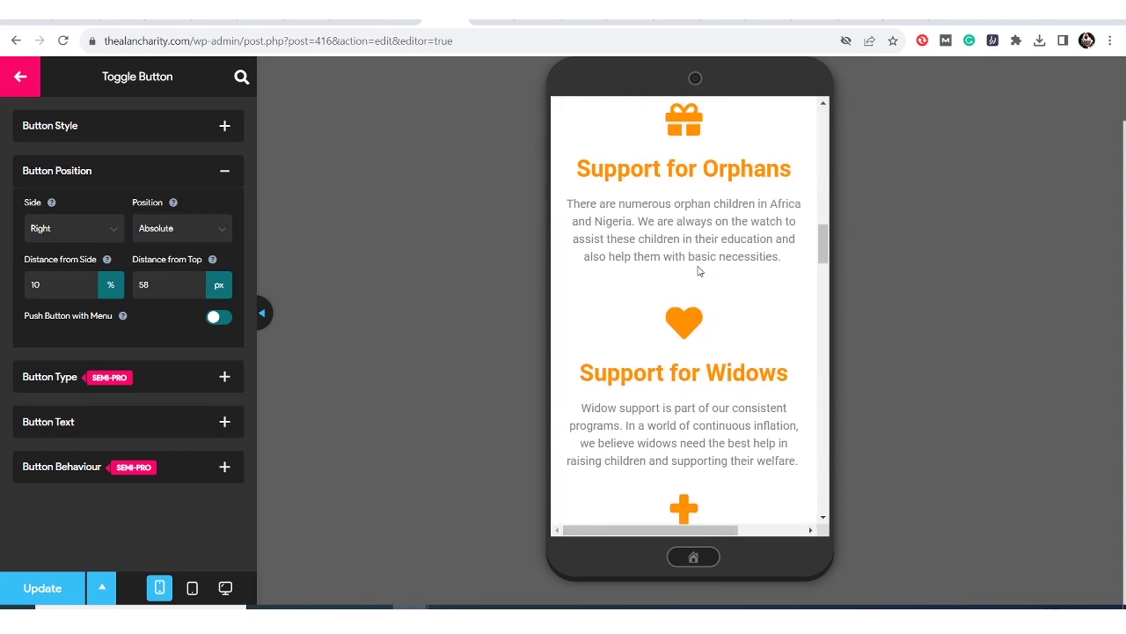
{"action": "scroll", "coordinate": [697, 265], "scroll_direction": "down", "scroll_amount": 5}
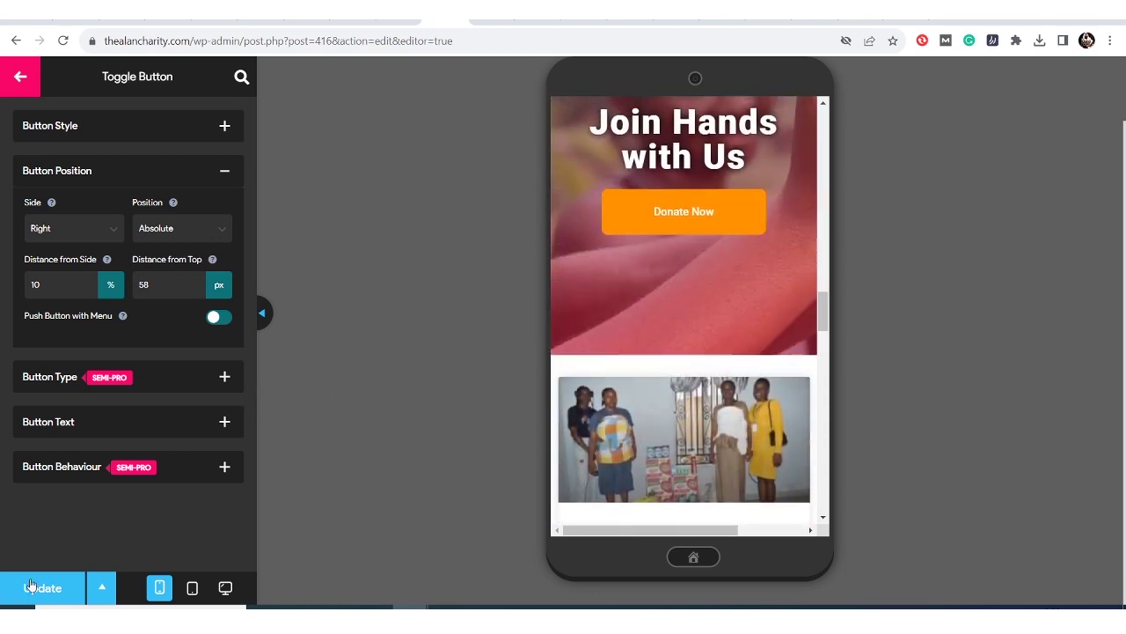
{"action": "left_click", "coordinate": [30, 585]}
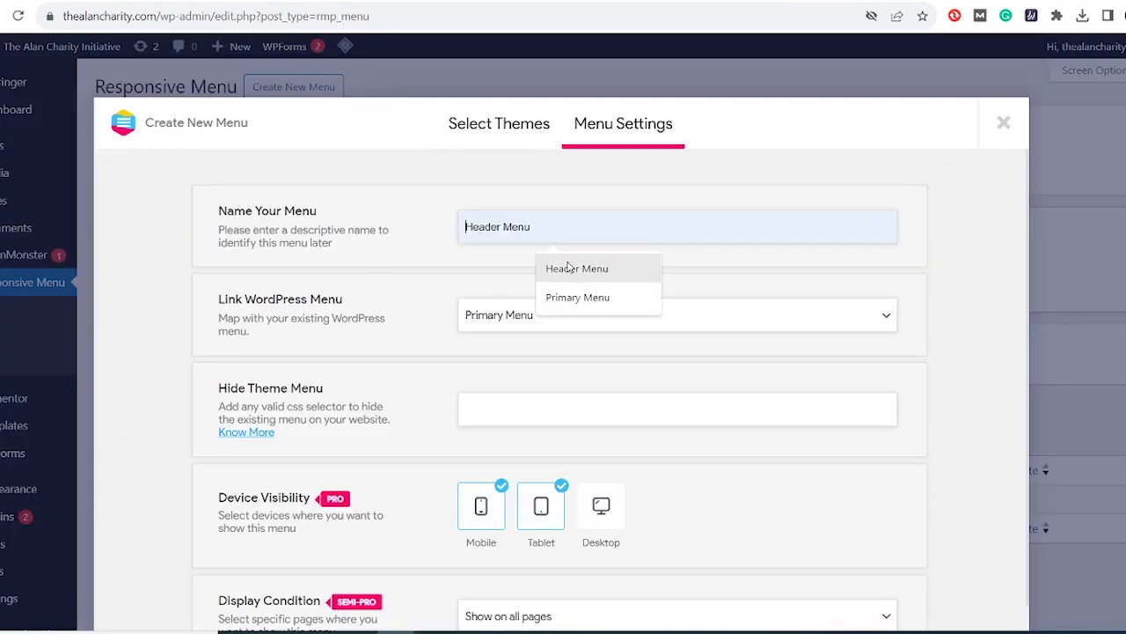
{"action": "scroll", "coordinate": [495, 312], "scroll_direction": "down", "scroll_amount": 3}
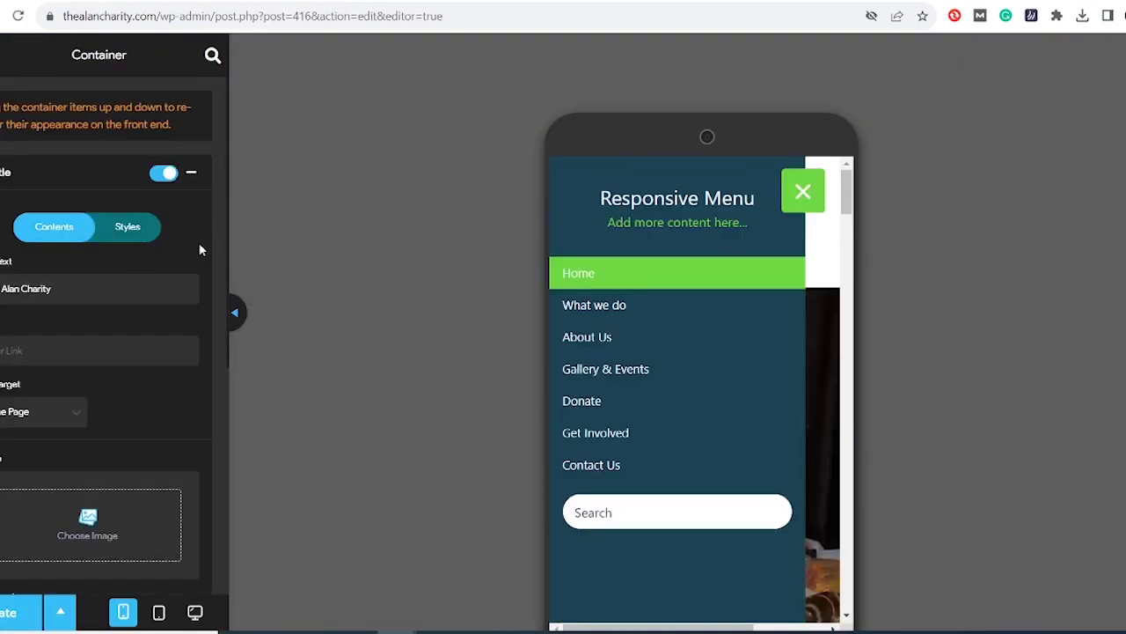
{"action": "scroll", "coordinate": [200, 249], "scroll_direction": "down", "scroll_amount": 5}
{"action": "left_click", "coordinate": [161, 465]}
{"action": "left_click", "coordinate": [88, 120]}
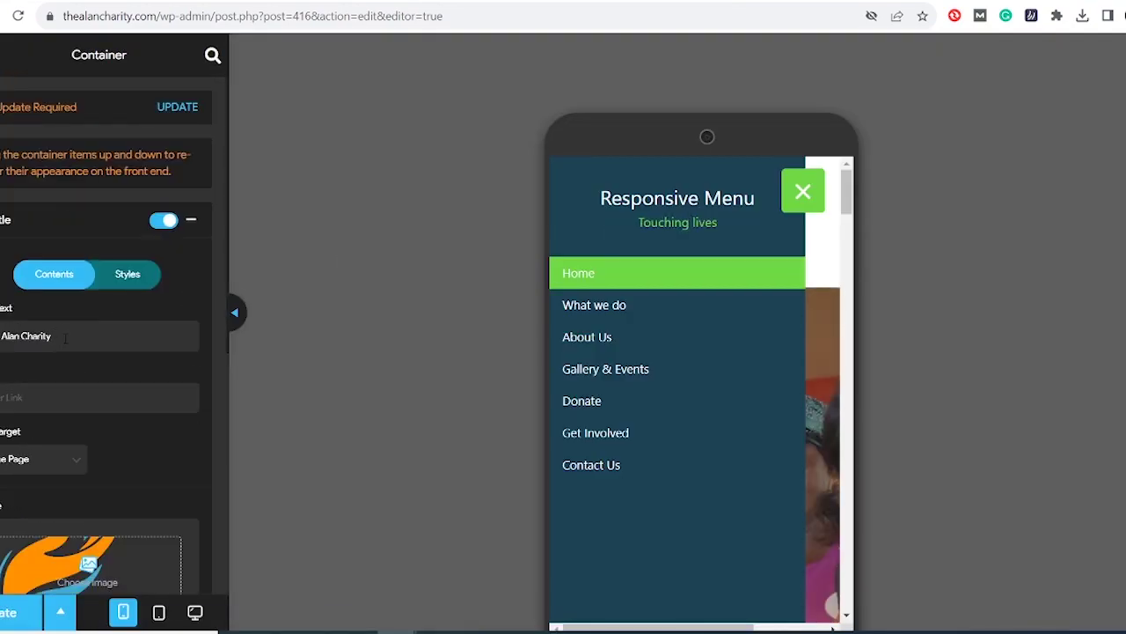
{"action": "scroll", "coordinate": [74, 447], "scroll_direction": "down", "scroll_amount": 5}
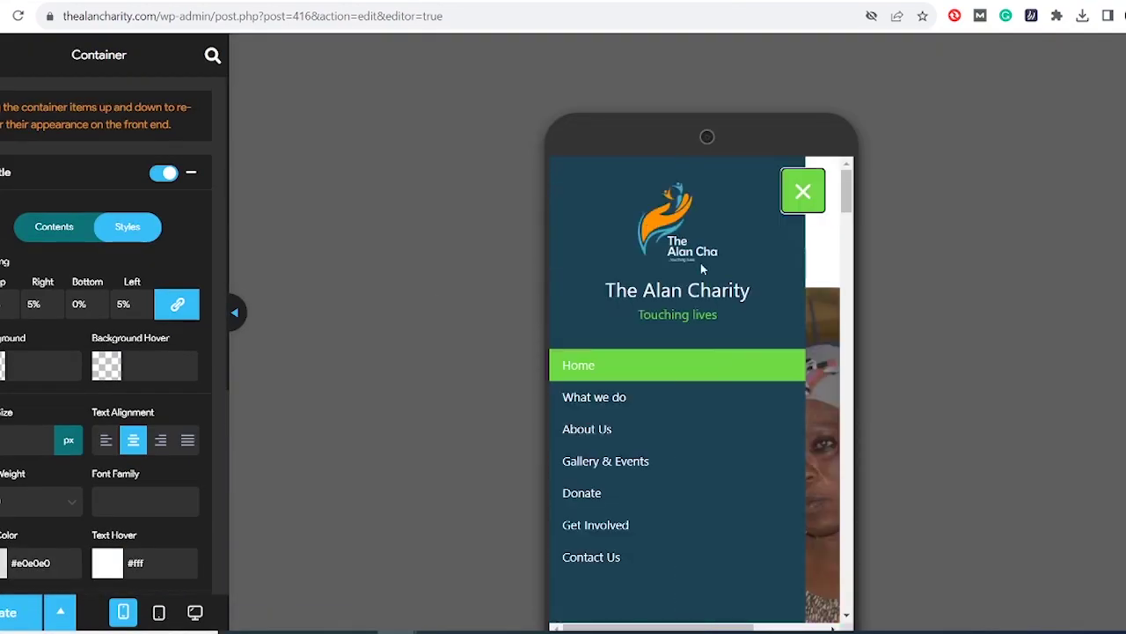
{"action": "left_click", "coordinate": [72, 176]}
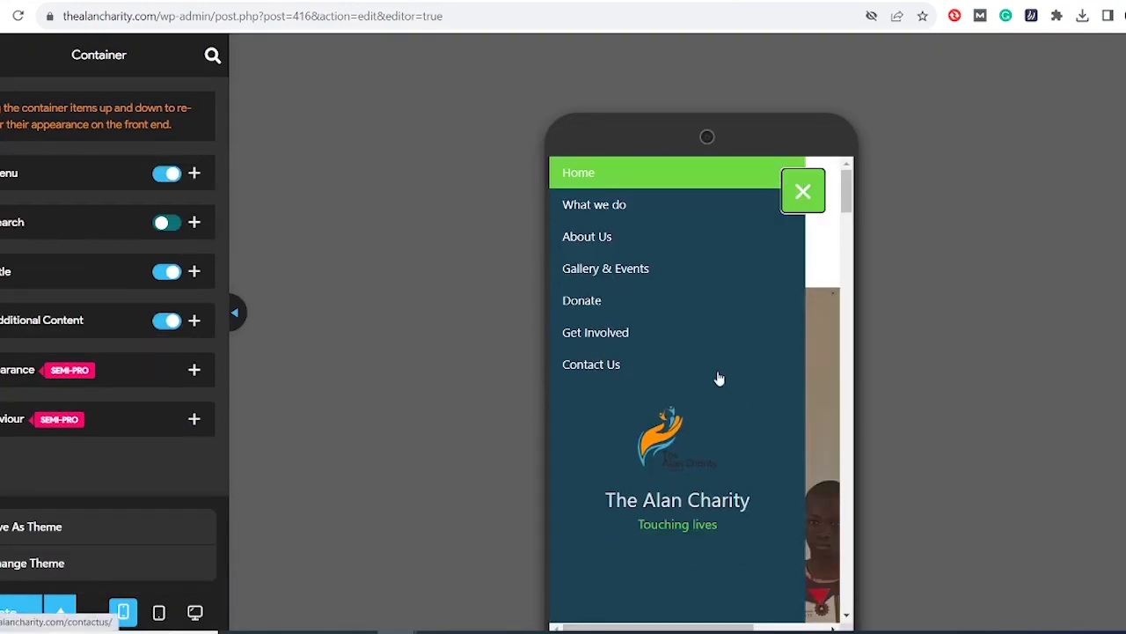